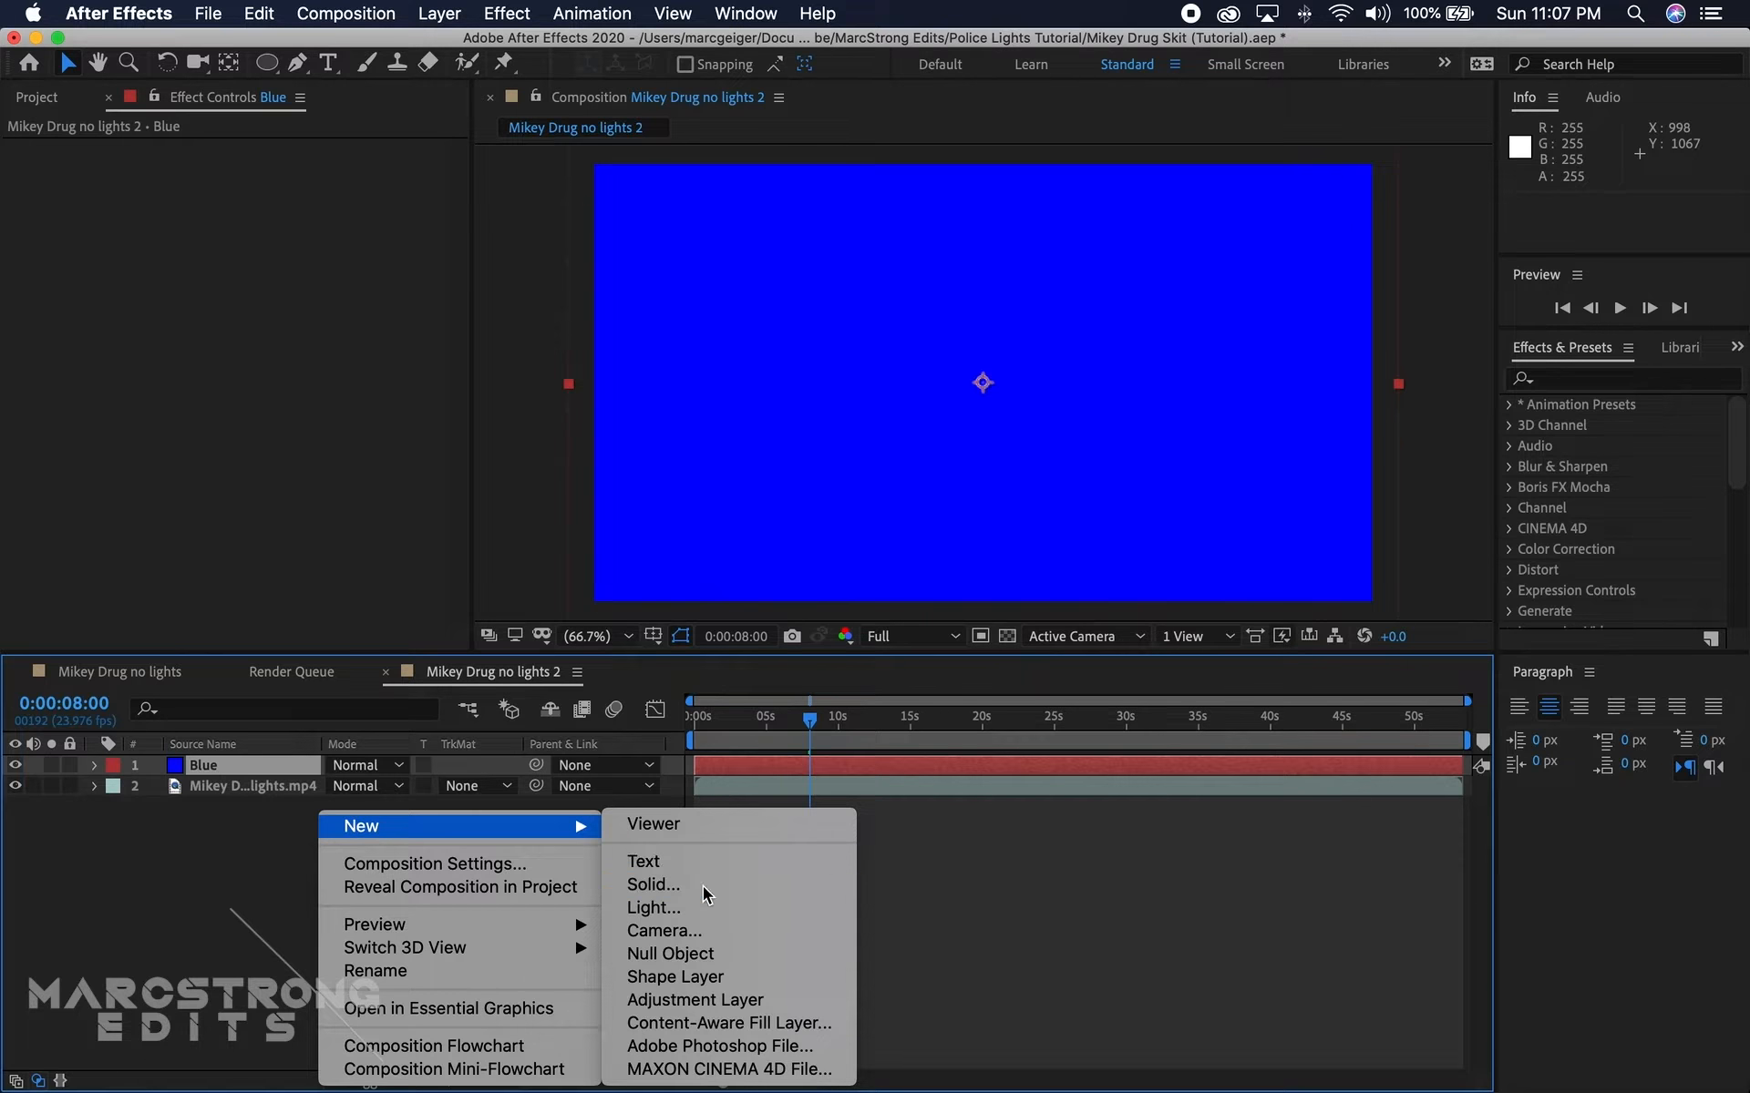
Step: Create a new solid layer in pure red and name it Red
{"action": "left_click", "coordinate": [702, 886]}
{"action": "left_click", "coordinate": [385, 744]}
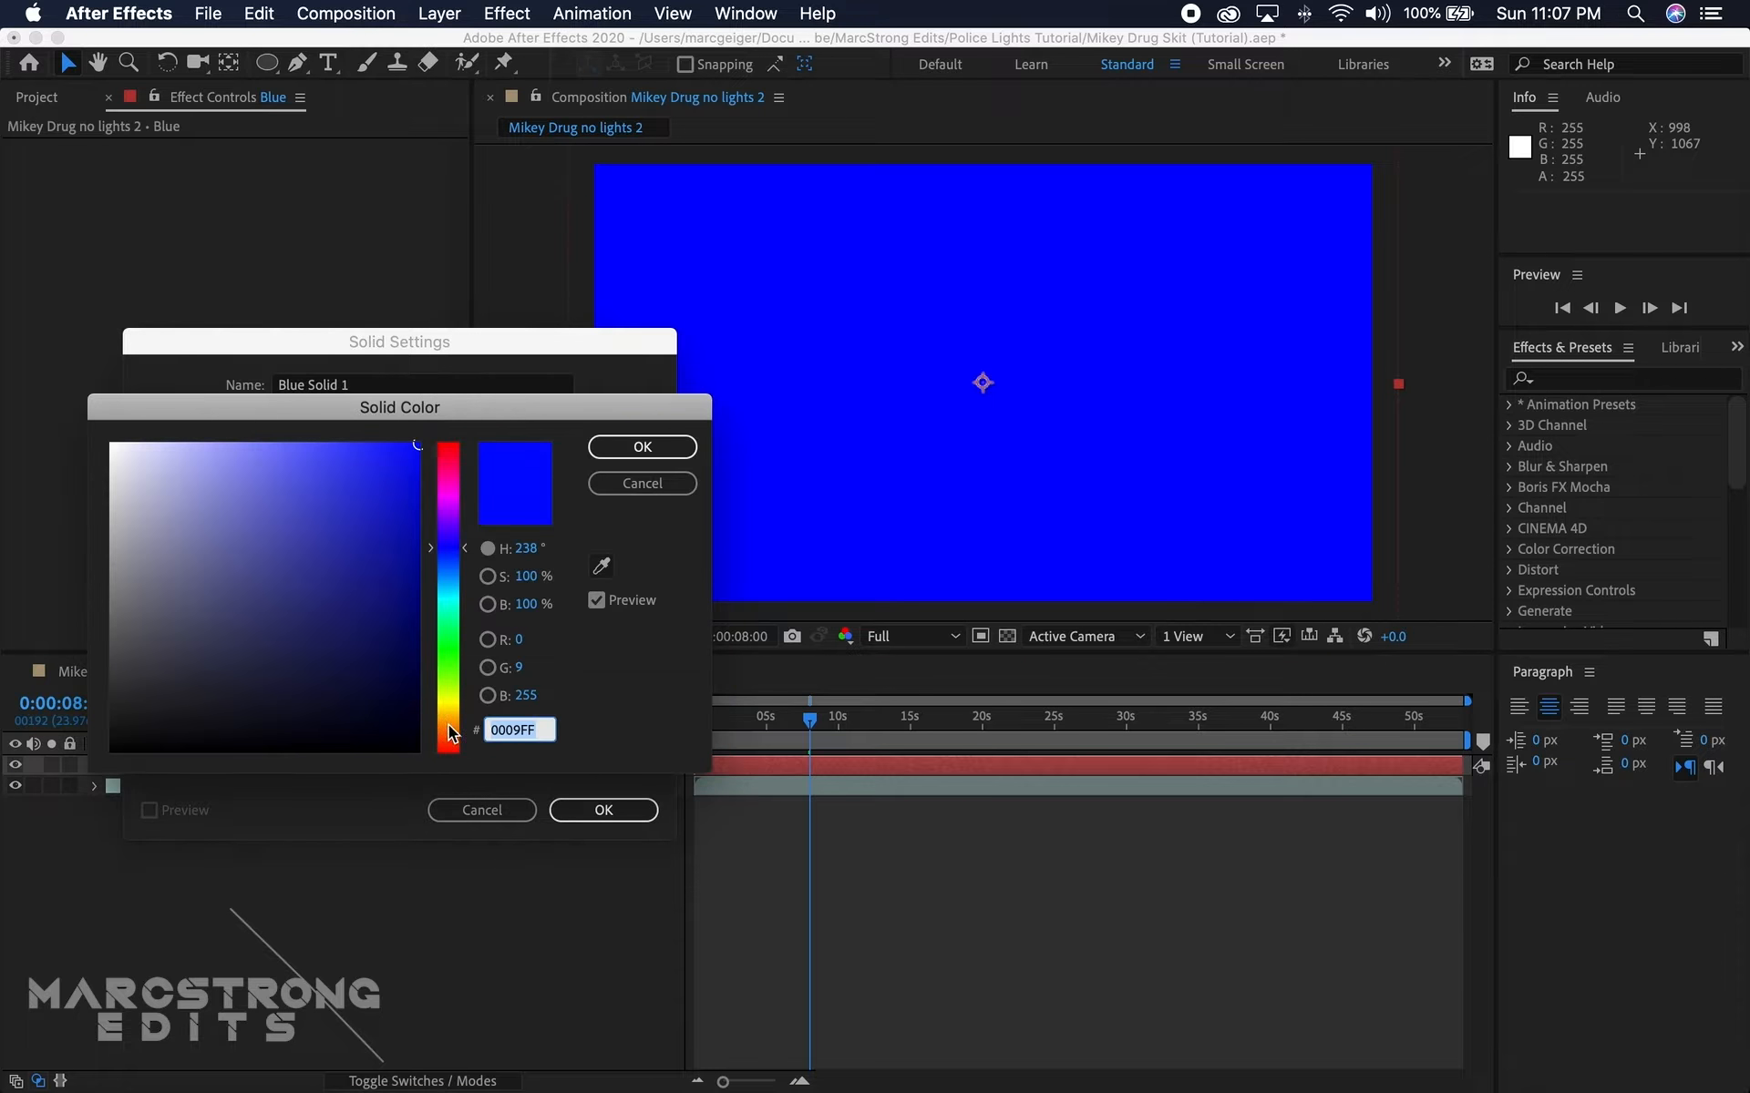
{"action": "left_click_drag", "start_coordinate": [447, 729], "coordinate": [447, 790]}
{"action": "left_click", "coordinate": [628, 442]}
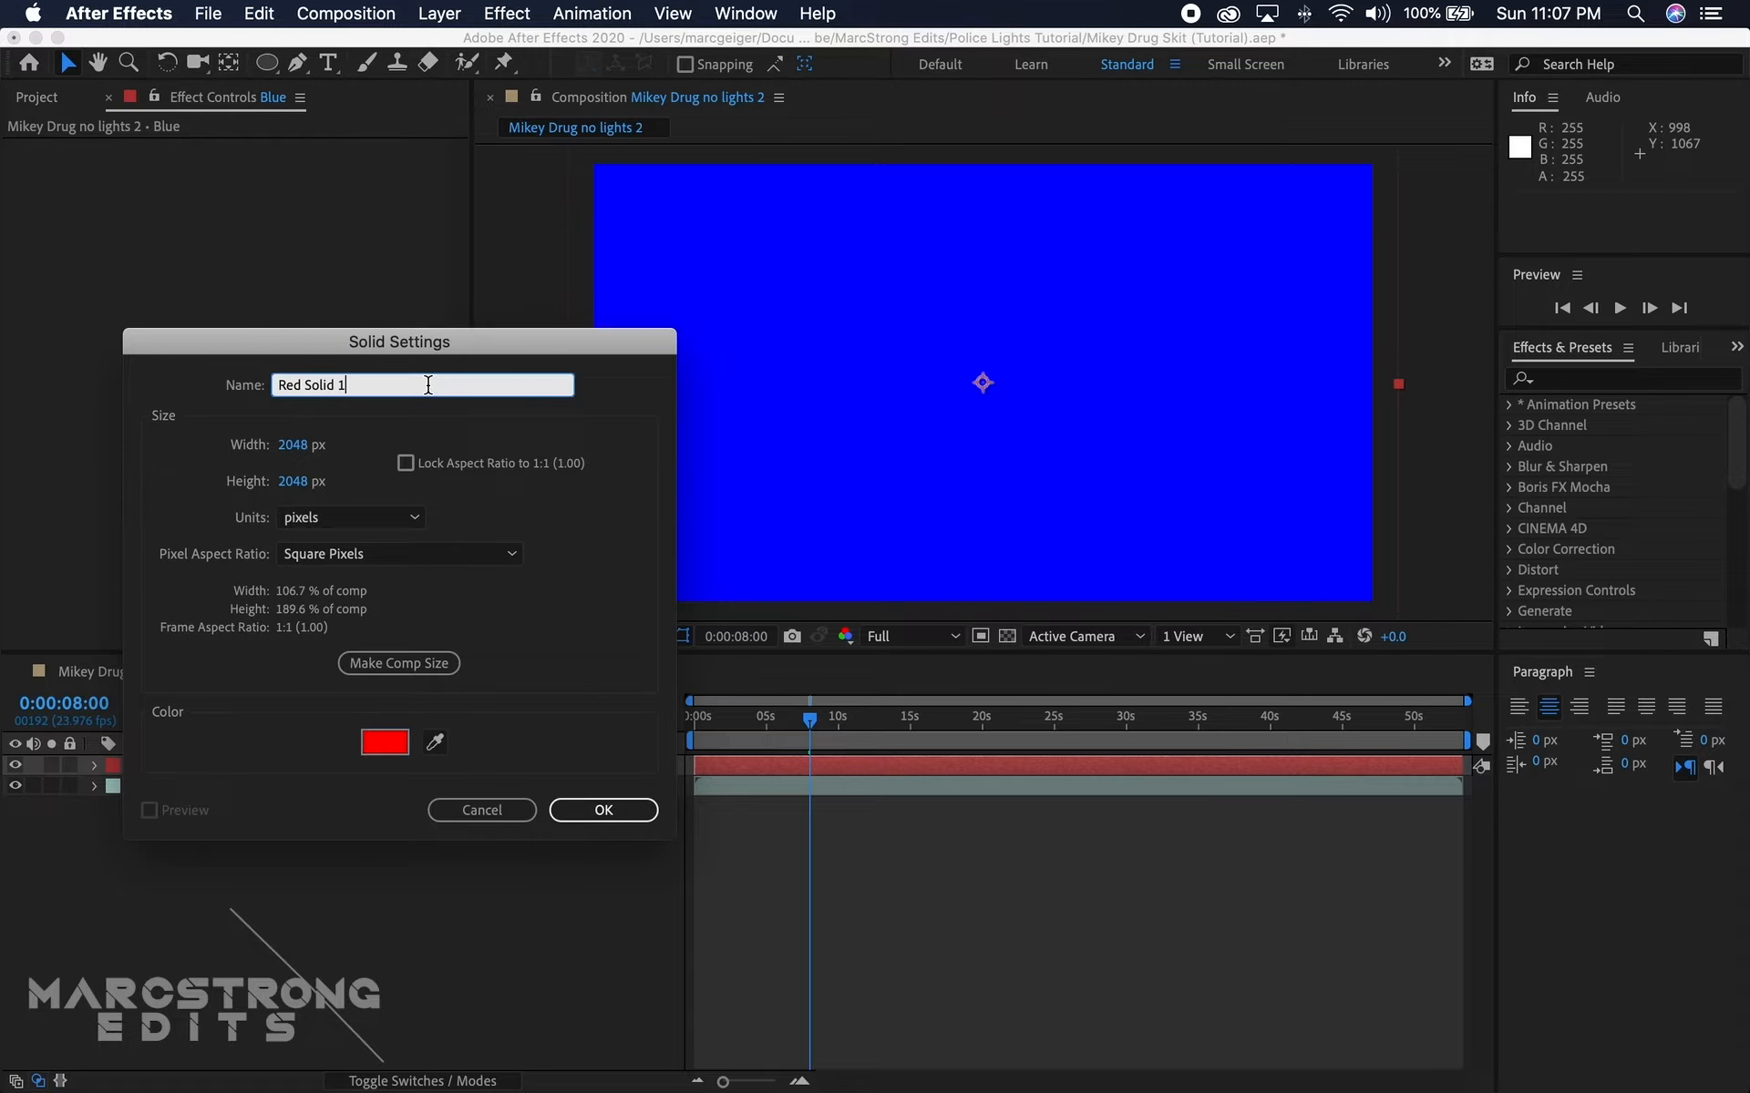
{"action": "left_click_drag", "start_coordinate": [429, 385], "coordinate": [310, 390]}
{"action": "key", "text": "BackSpace"}
{"action": "left_click", "coordinate": [593, 810]}
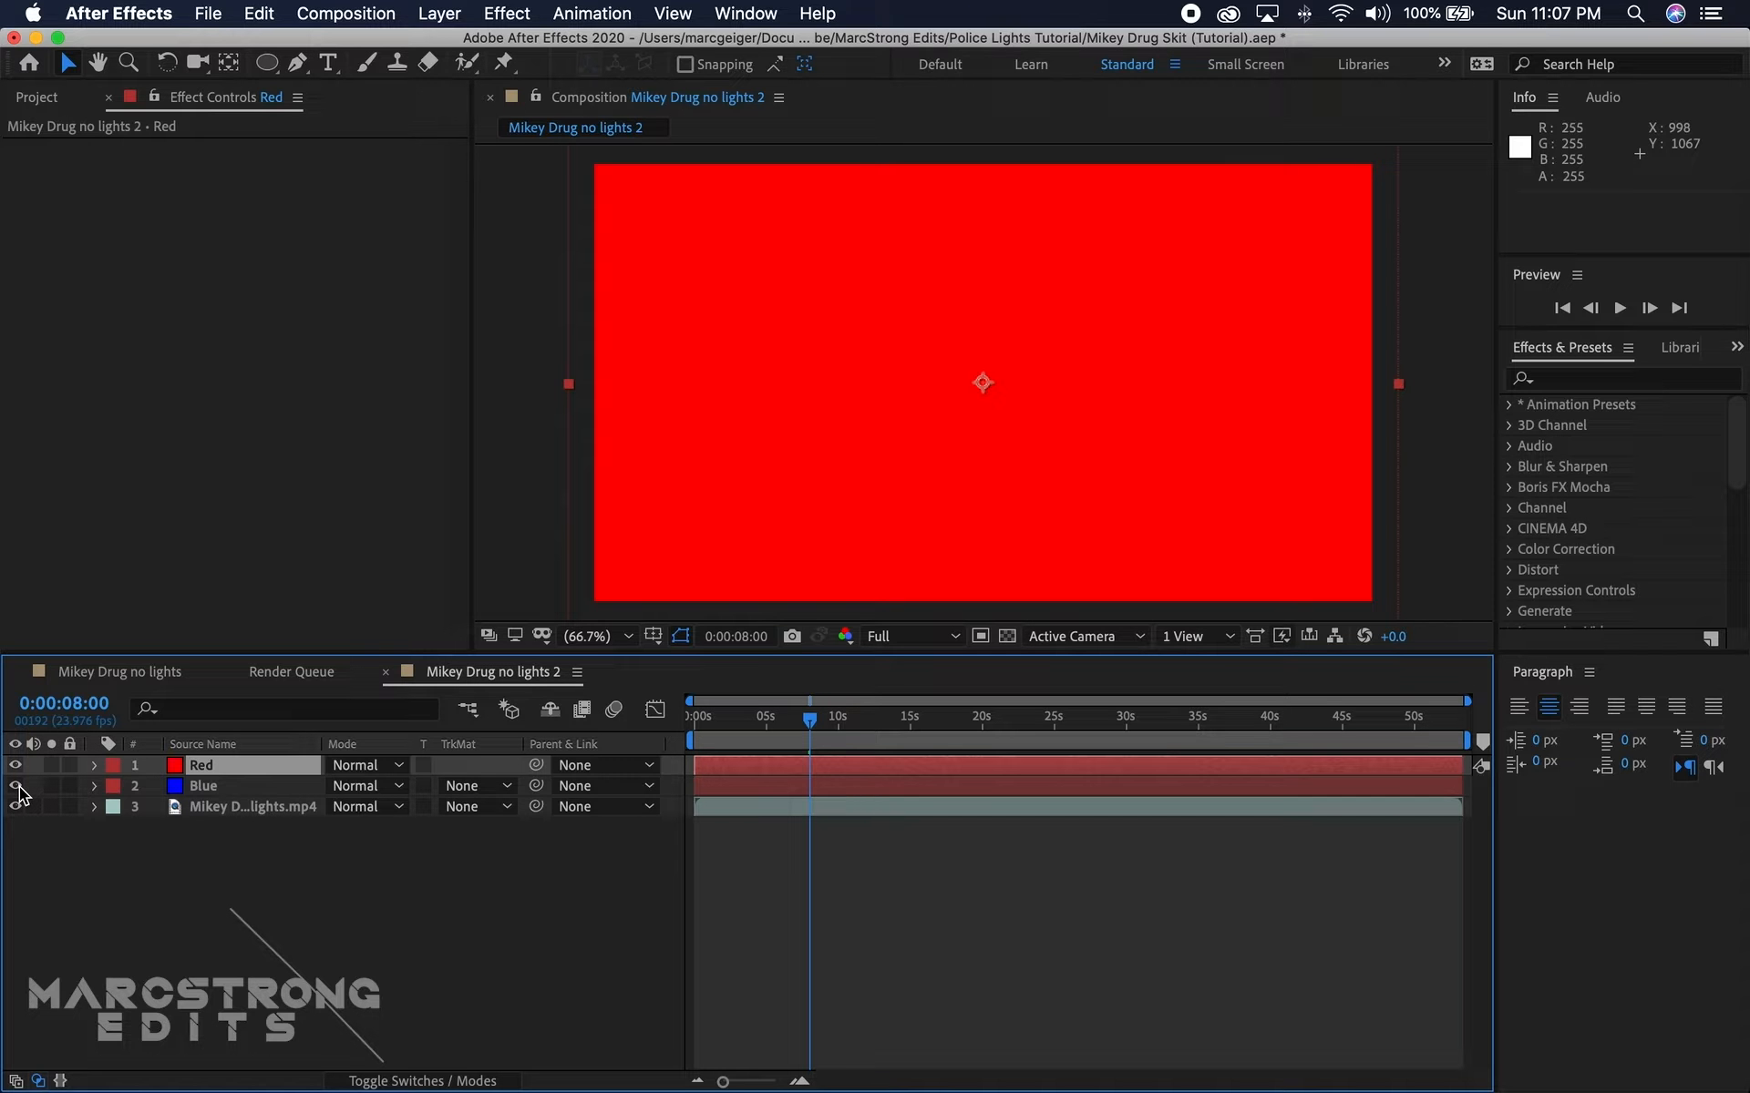
Step: Hide the Blue layer and apply the Strobe Light effect to the Red layer
{"action": "left_click", "coordinate": [1593, 379]}
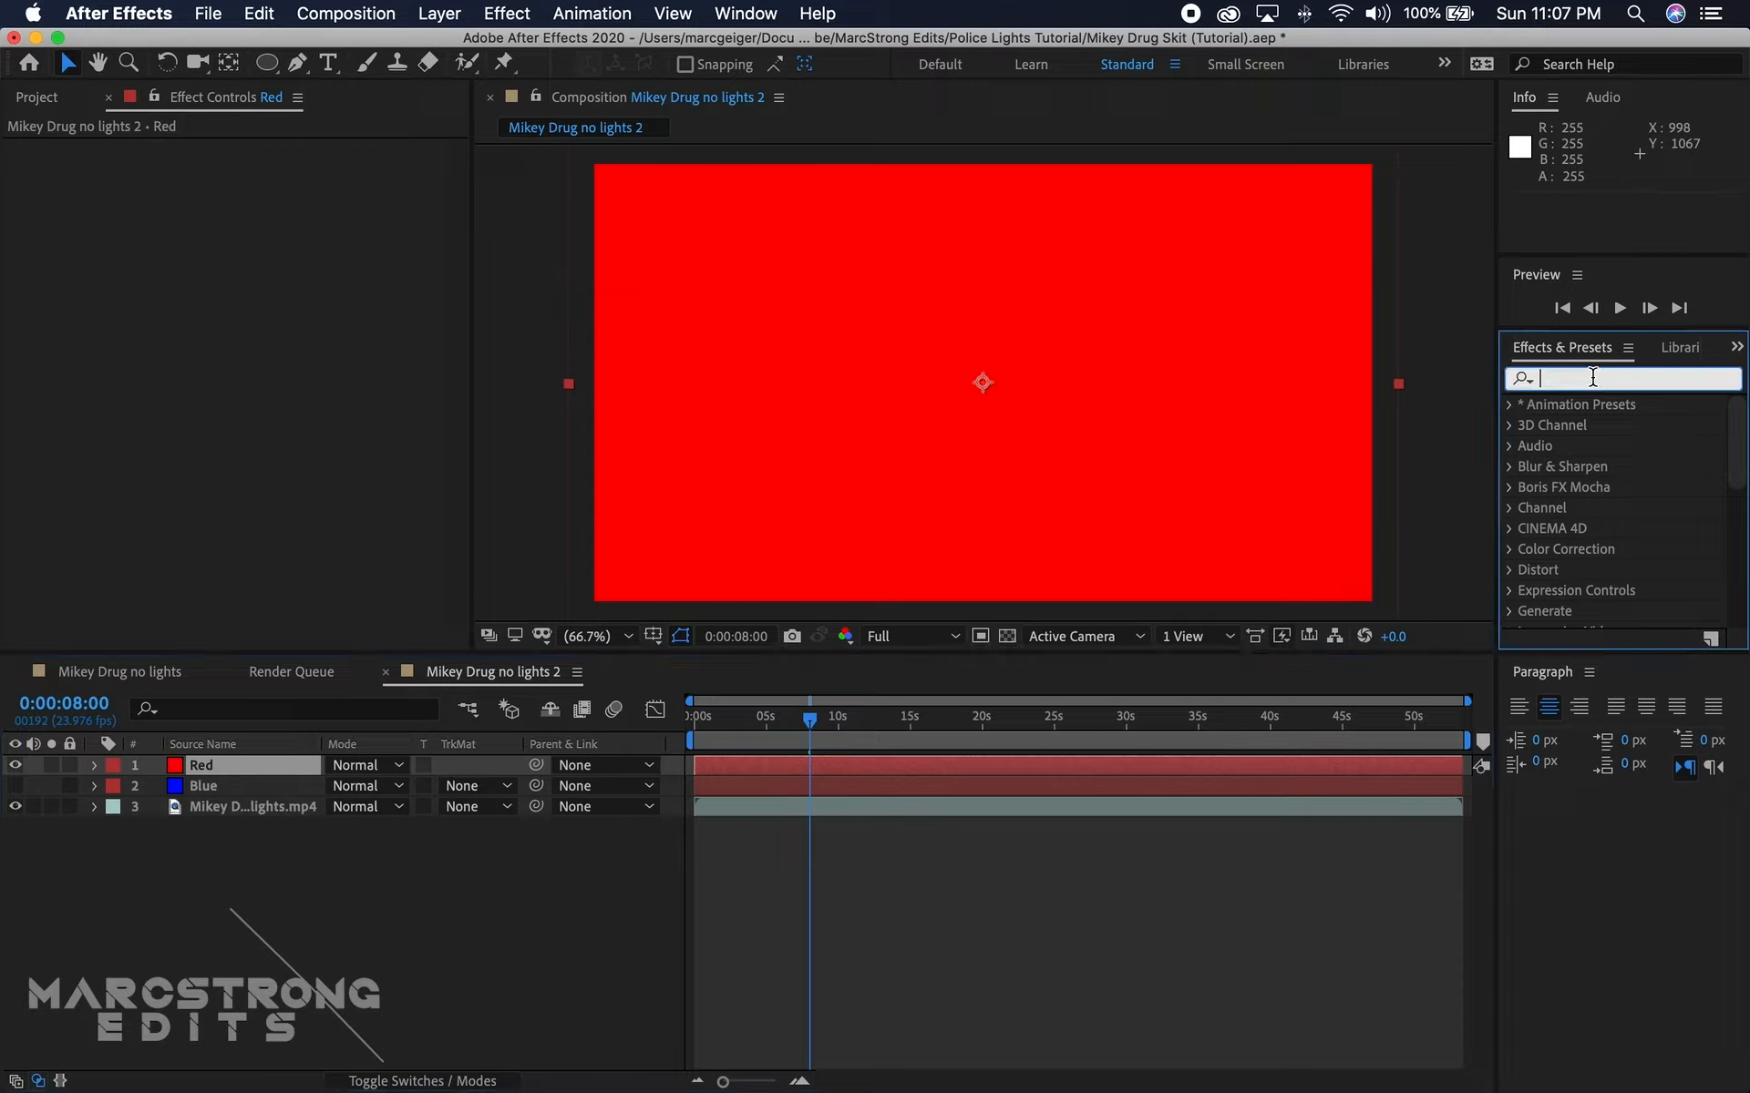
{"action": "type", "text": "str"}
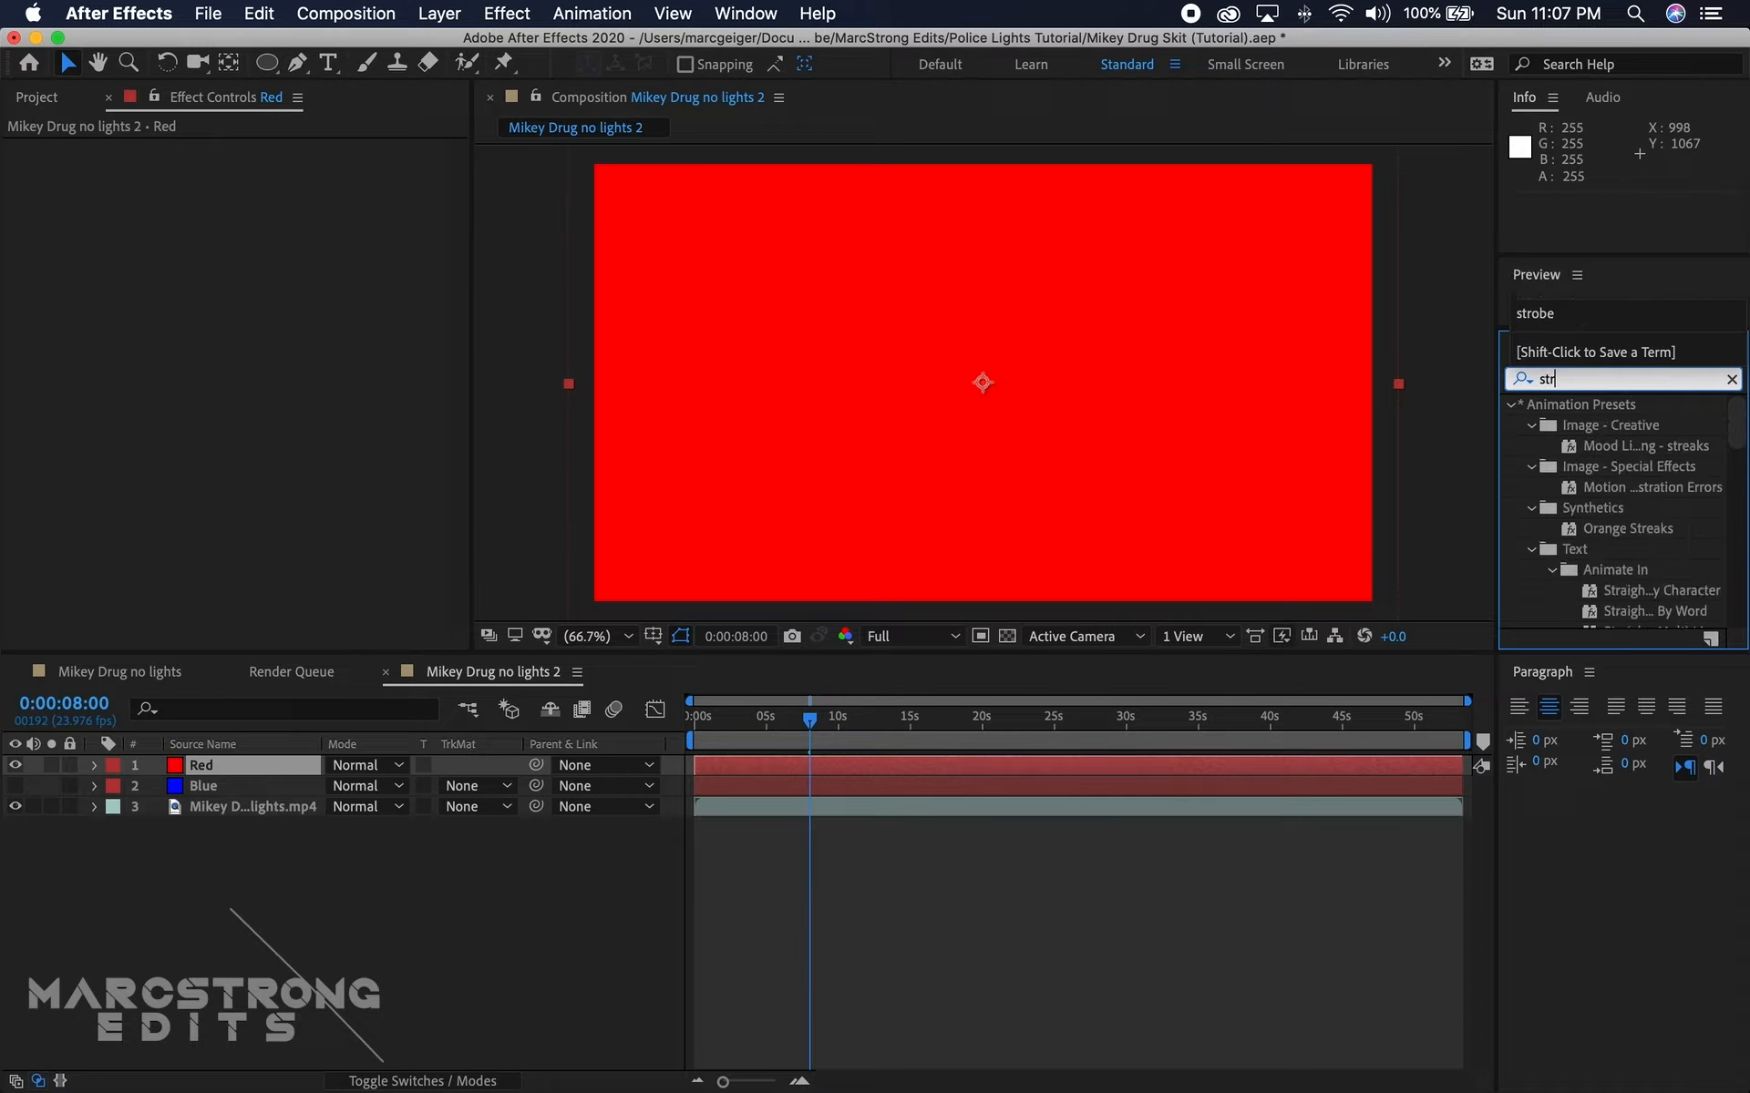
{"action": "type", "text": "obe"}
{"action": "double_click", "coordinate": [1573, 428]}
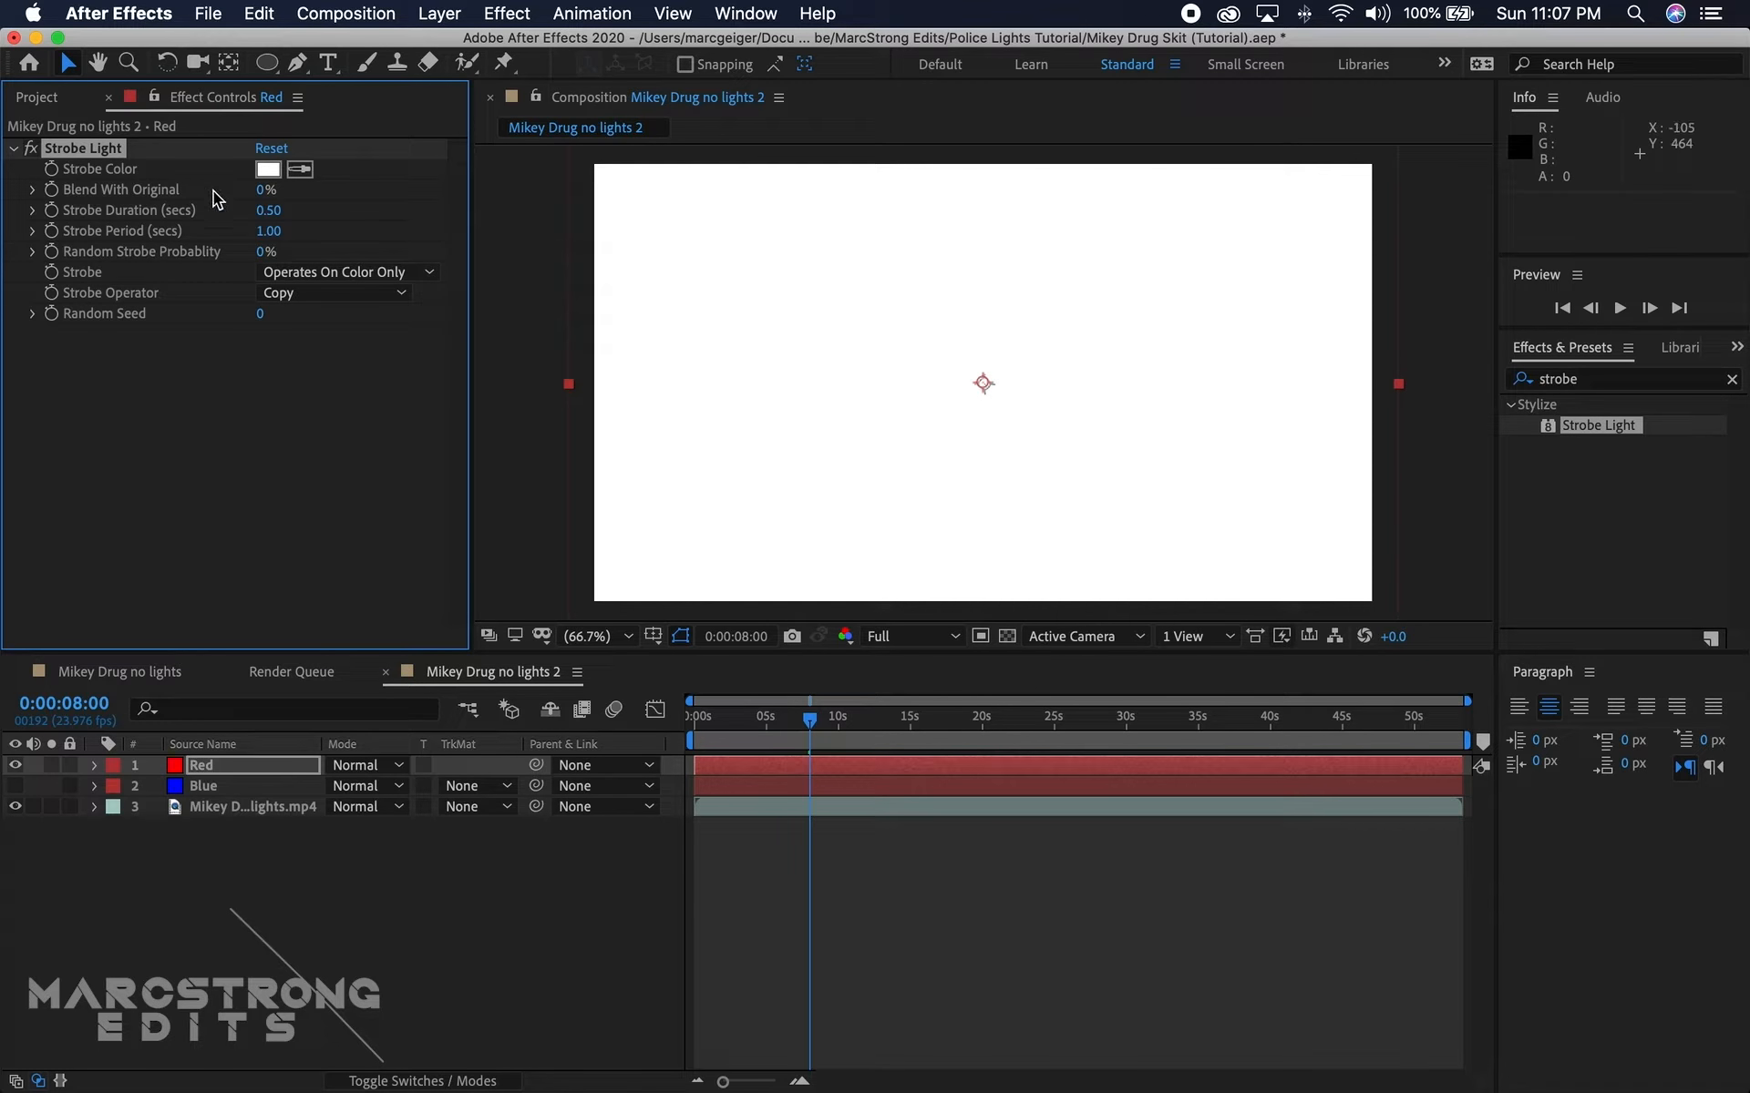
Step: Set the Red layer's strobe duration to 0.10 seconds and its strobe period to 0.45 seconds
{"action": "left_click", "coordinate": [296, 210]}
{"action": "type", "text": "0.10"}
{"action": "left_click", "coordinate": [177, 382]}
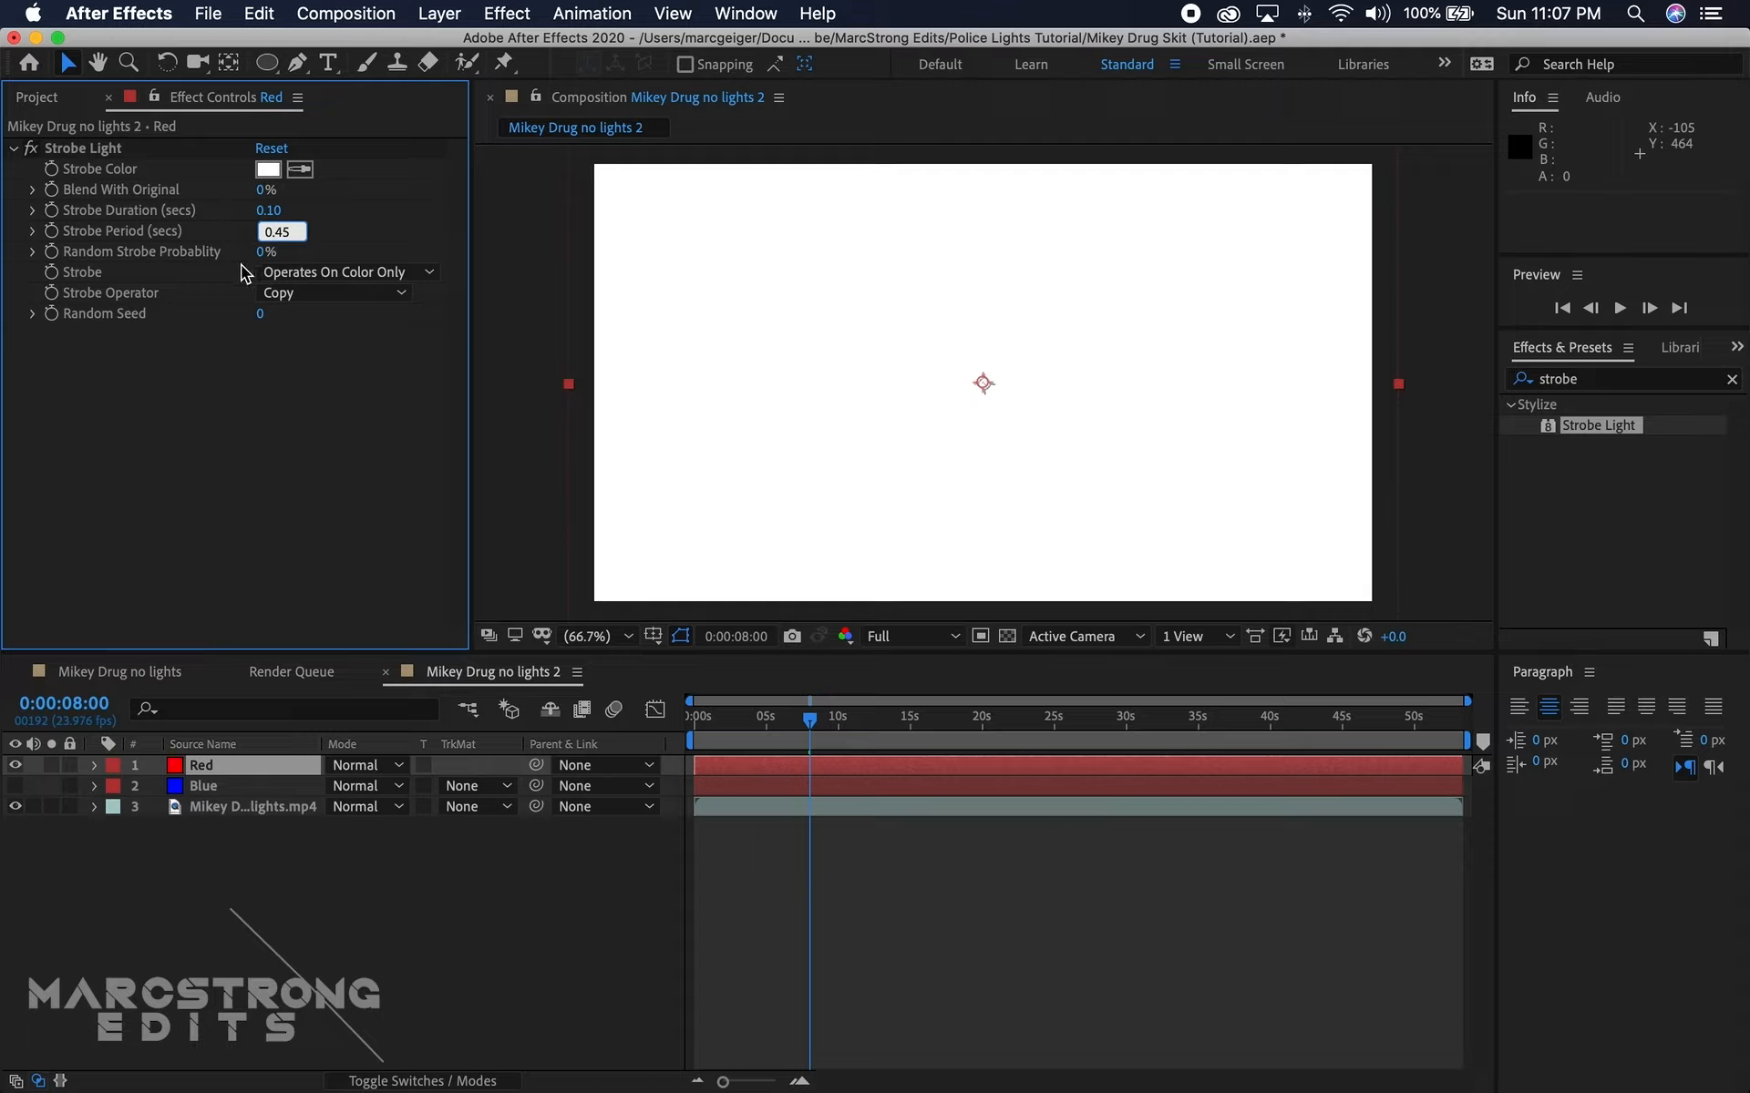
{"action": "type", "text": "0.45"}
{"action": "left_click", "coordinate": [227, 383]}
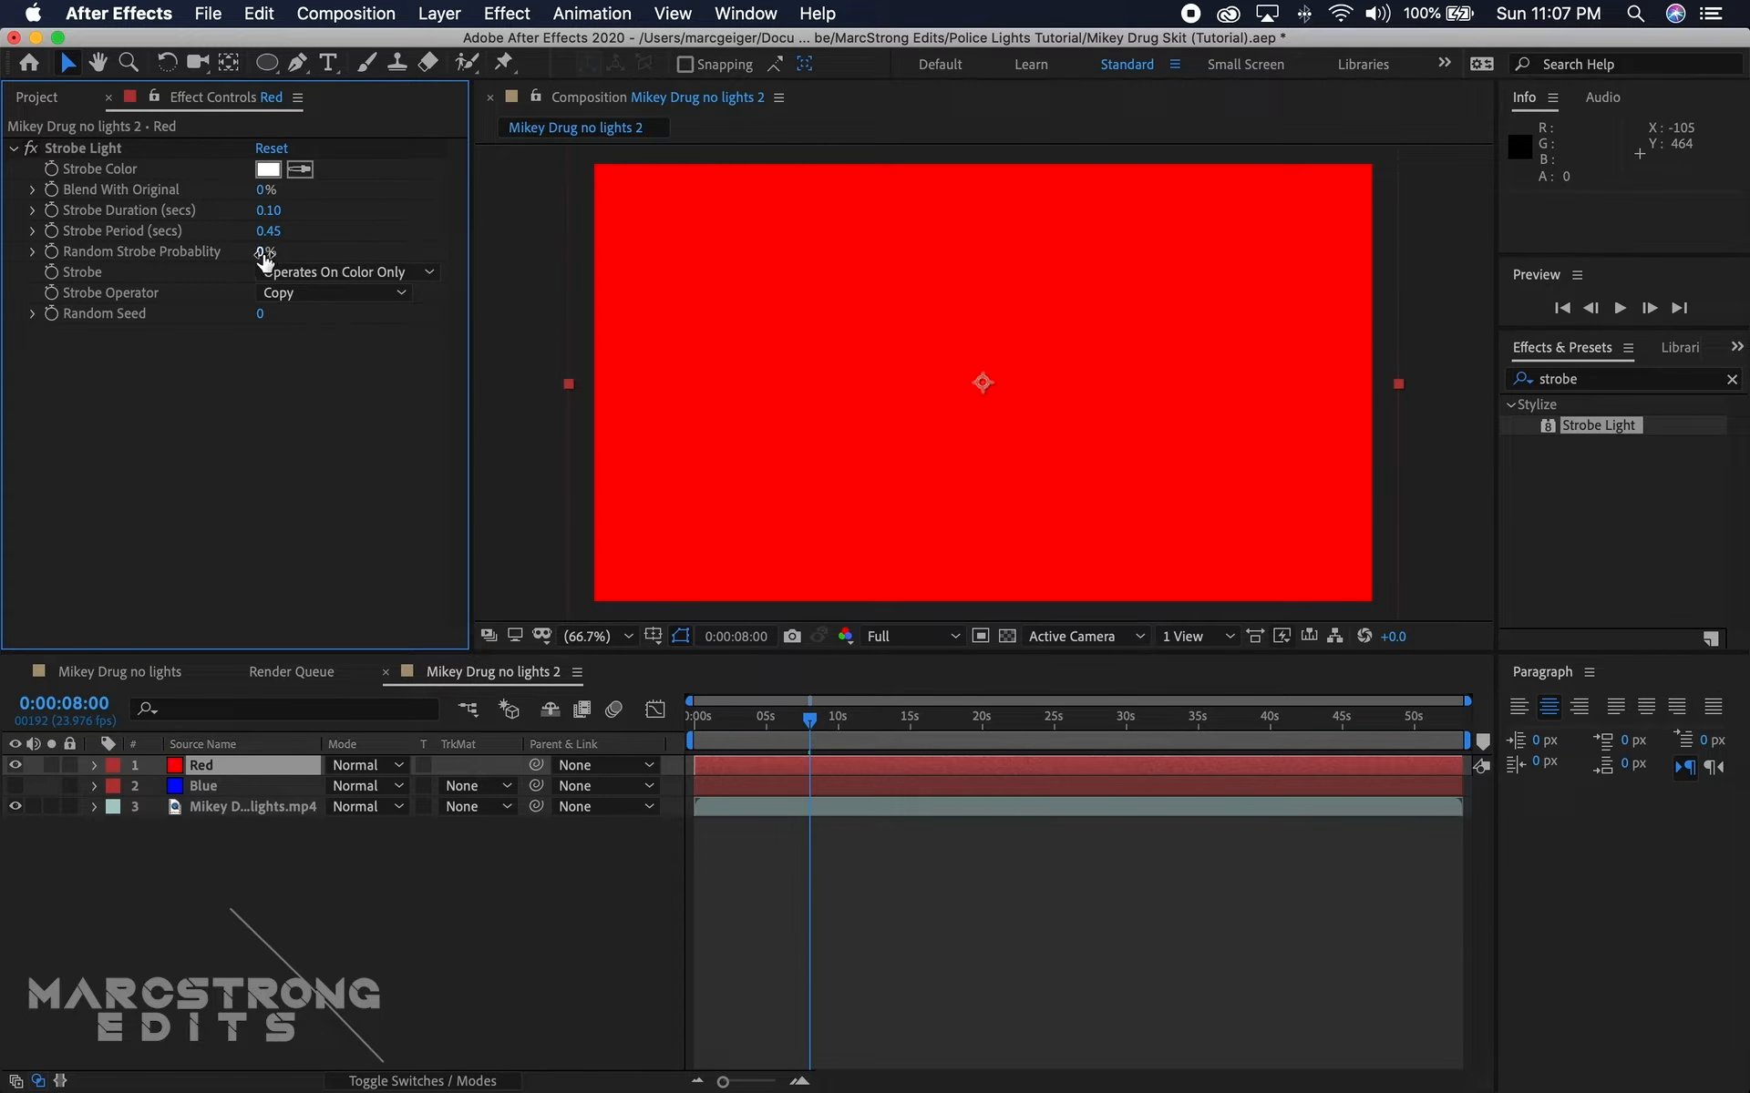
Step: Set the random strobe probability to 6% and make the strobe operate as Makes Layer Transparent
{"action": "left_click", "coordinate": [264, 252]}
{"action": "left_click", "coordinate": [299, 451]}
{"action": "left_click", "coordinate": [369, 276]}
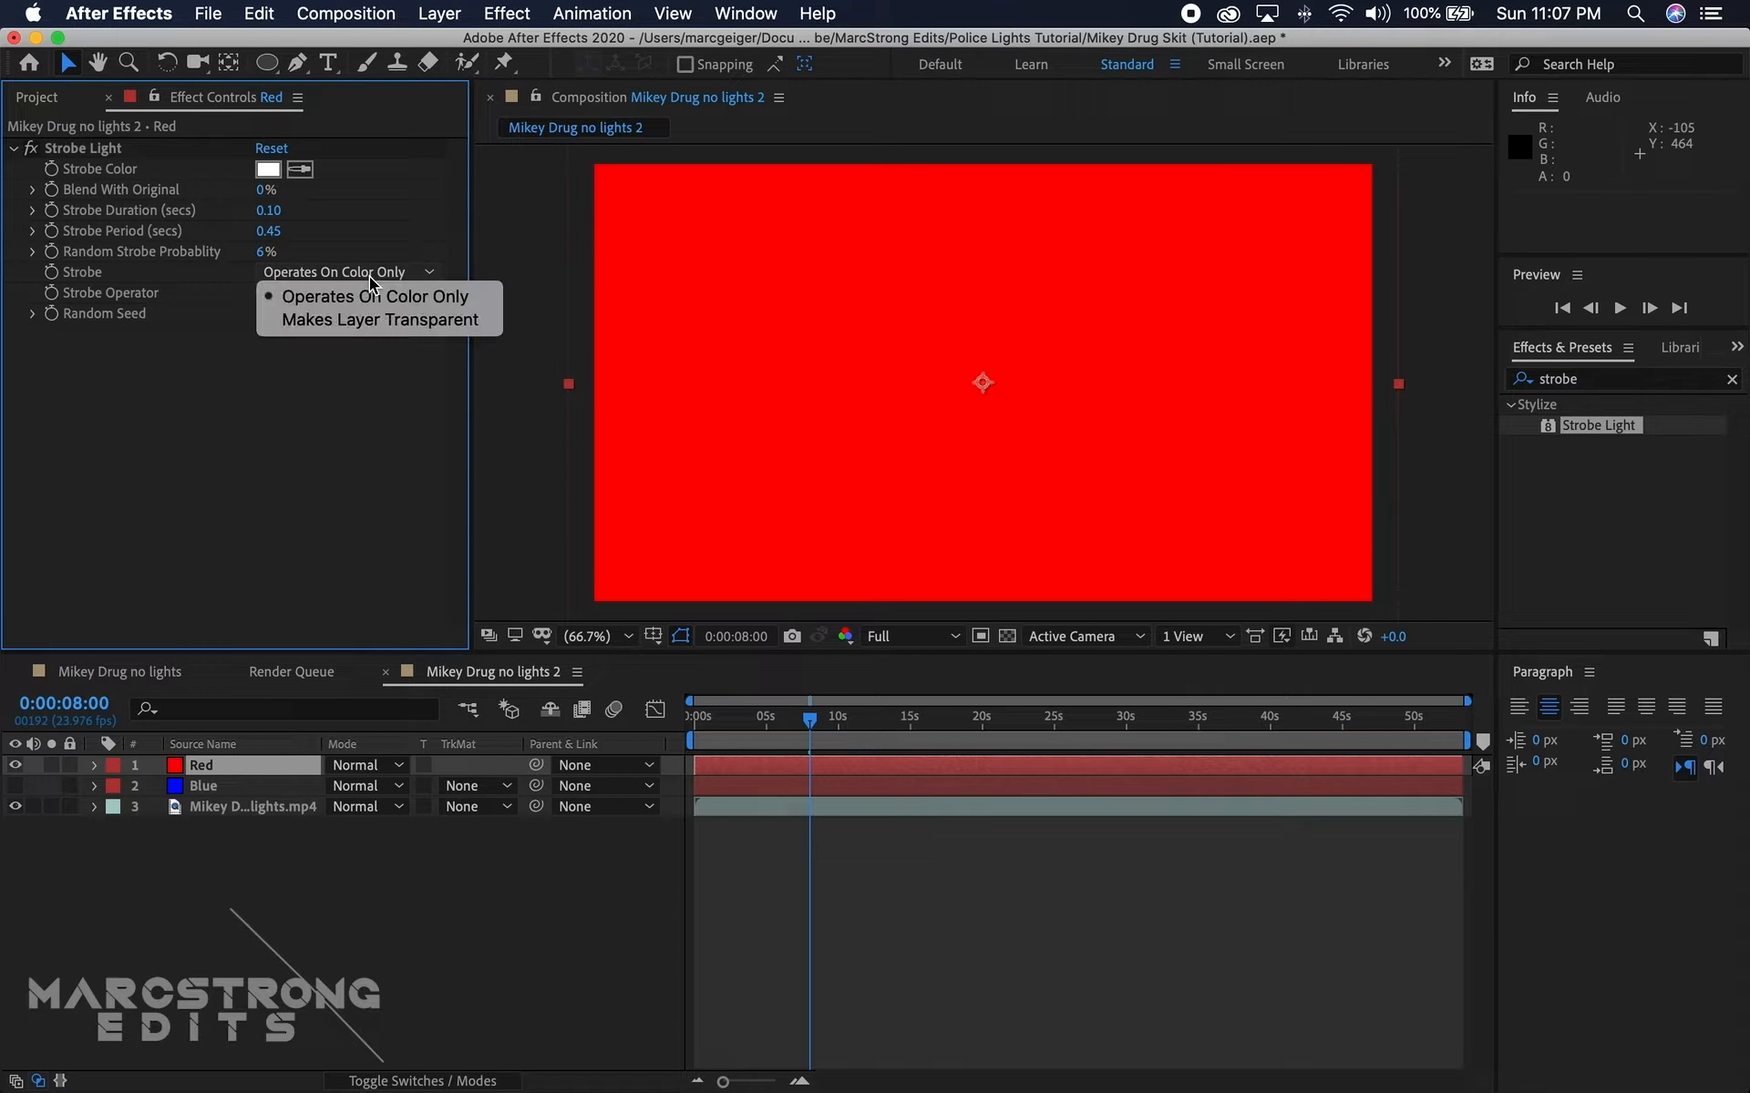
{"action": "left_click", "coordinate": [337, 321]}
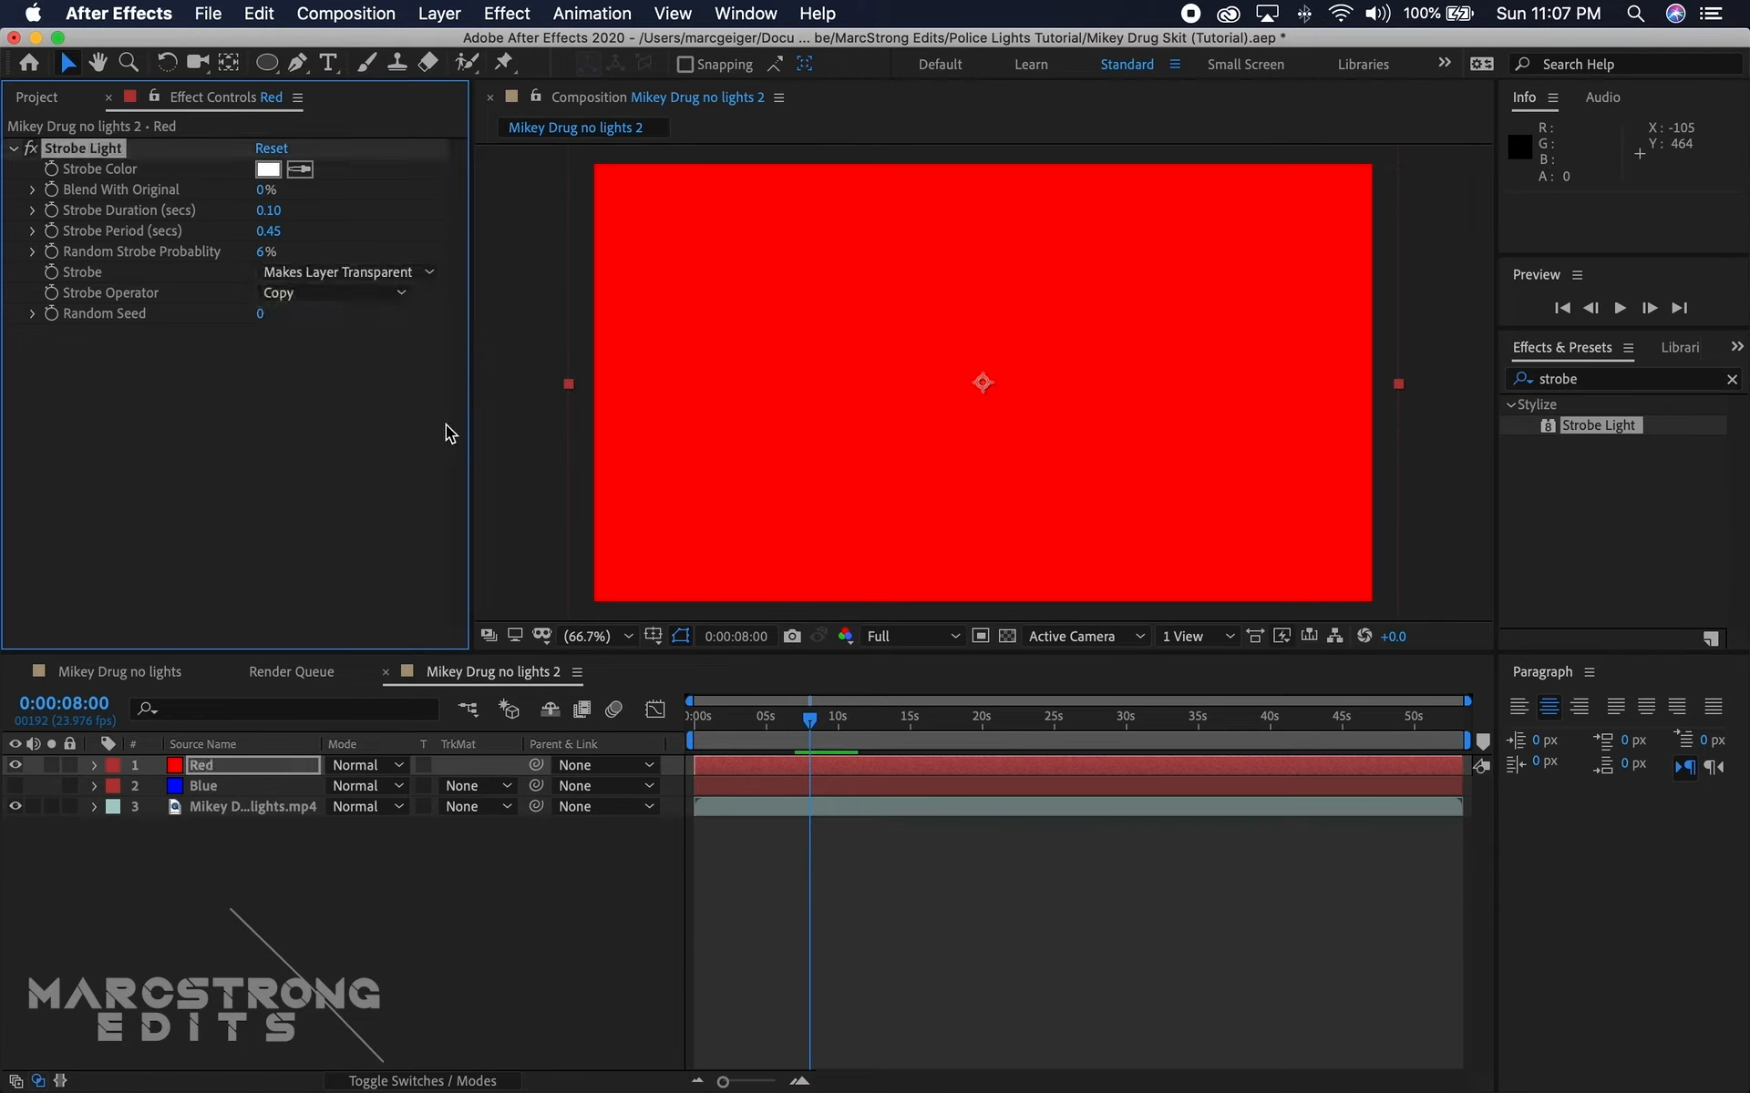
Step: Preview the red strobe over the footage from 0:00:05:08 and move the playhead to 0:00:06:02
{"action": "left_click_drag", "start_coordinate": [816, 719], "coordinate": [771, 730]}
{"action": "key", "text": "space"}
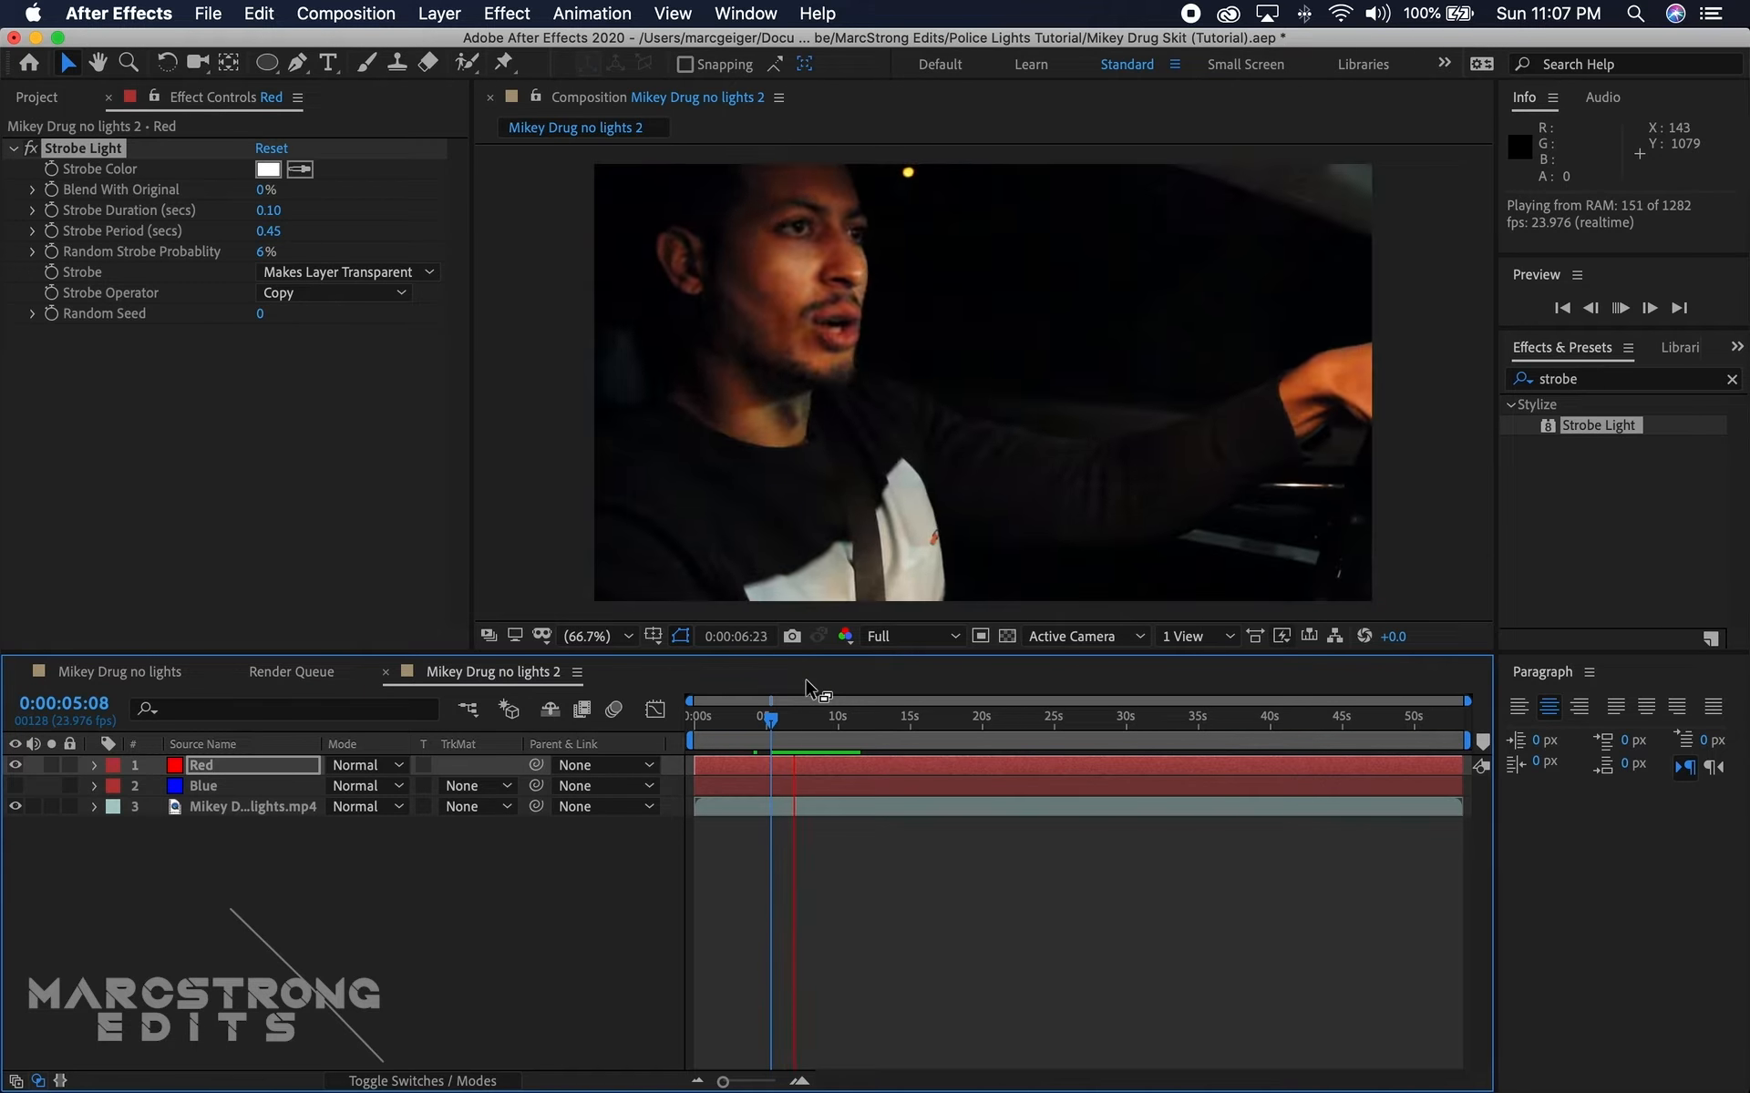
{"action": "key", "text": "space"}
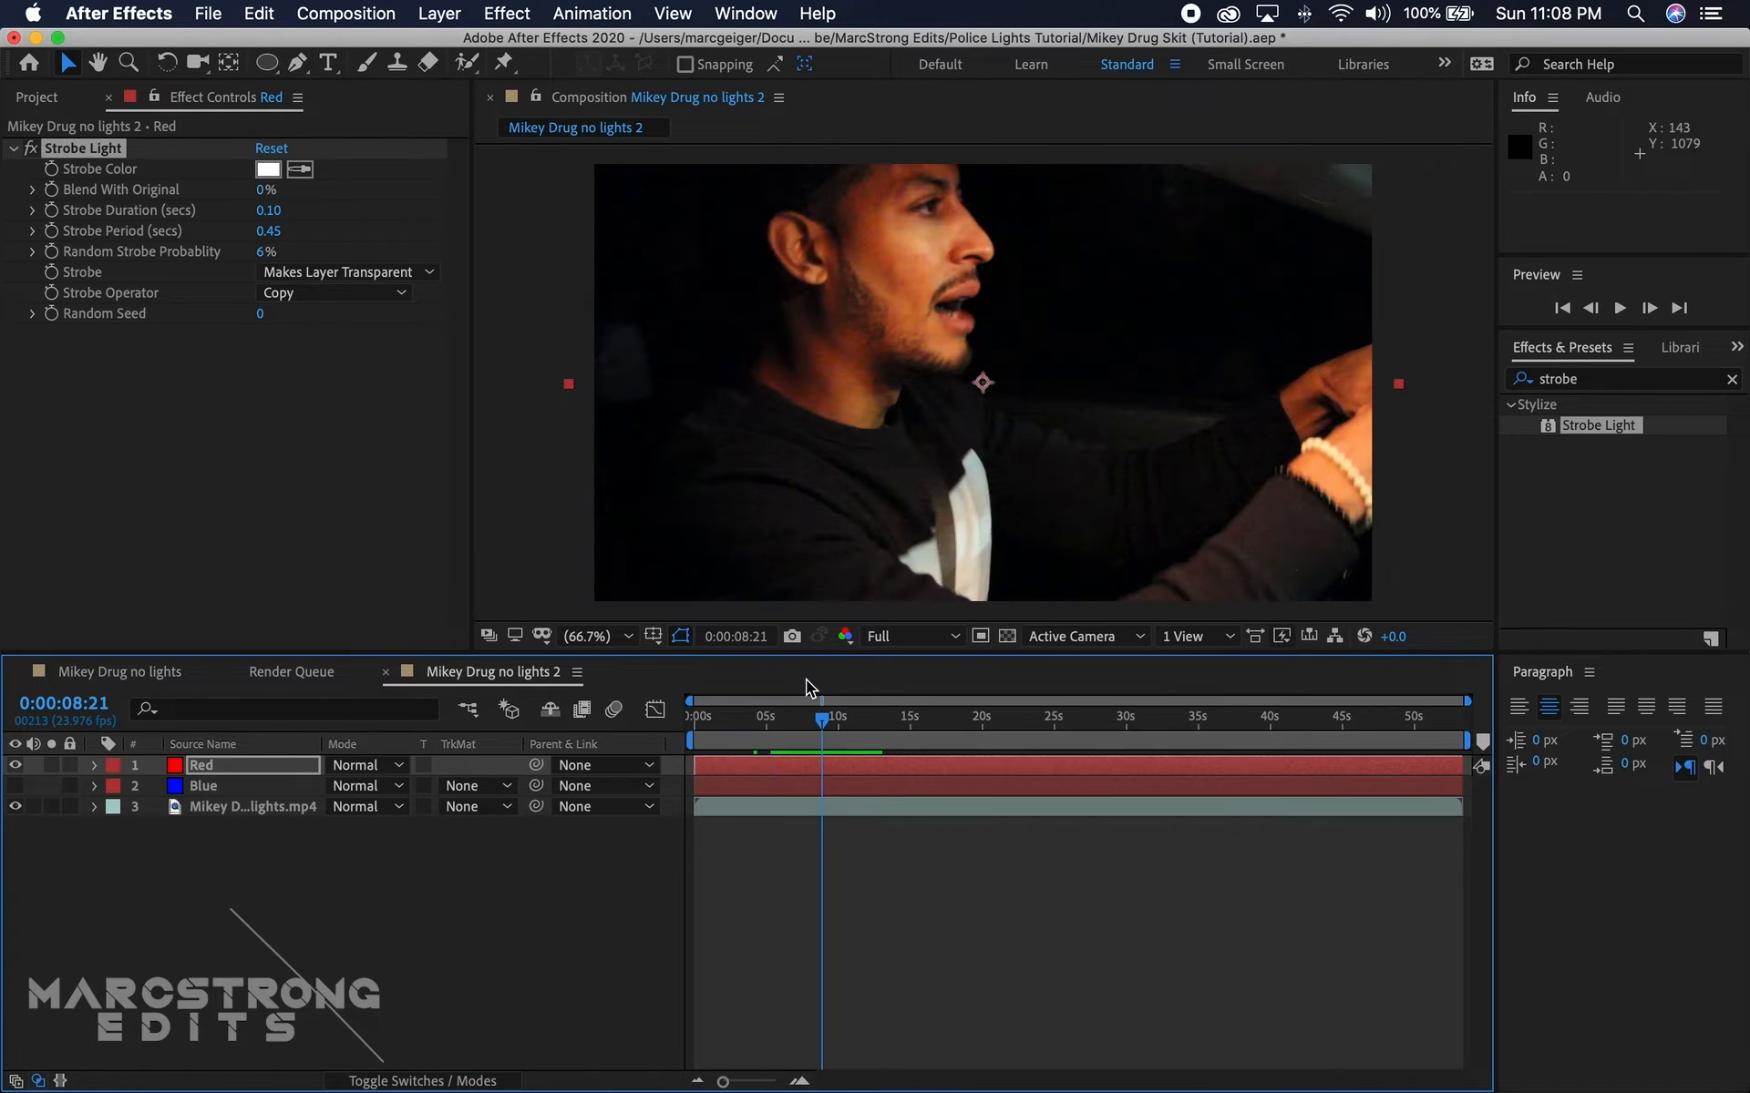
{"action": "left_click", "coordinate": [782, 717]}
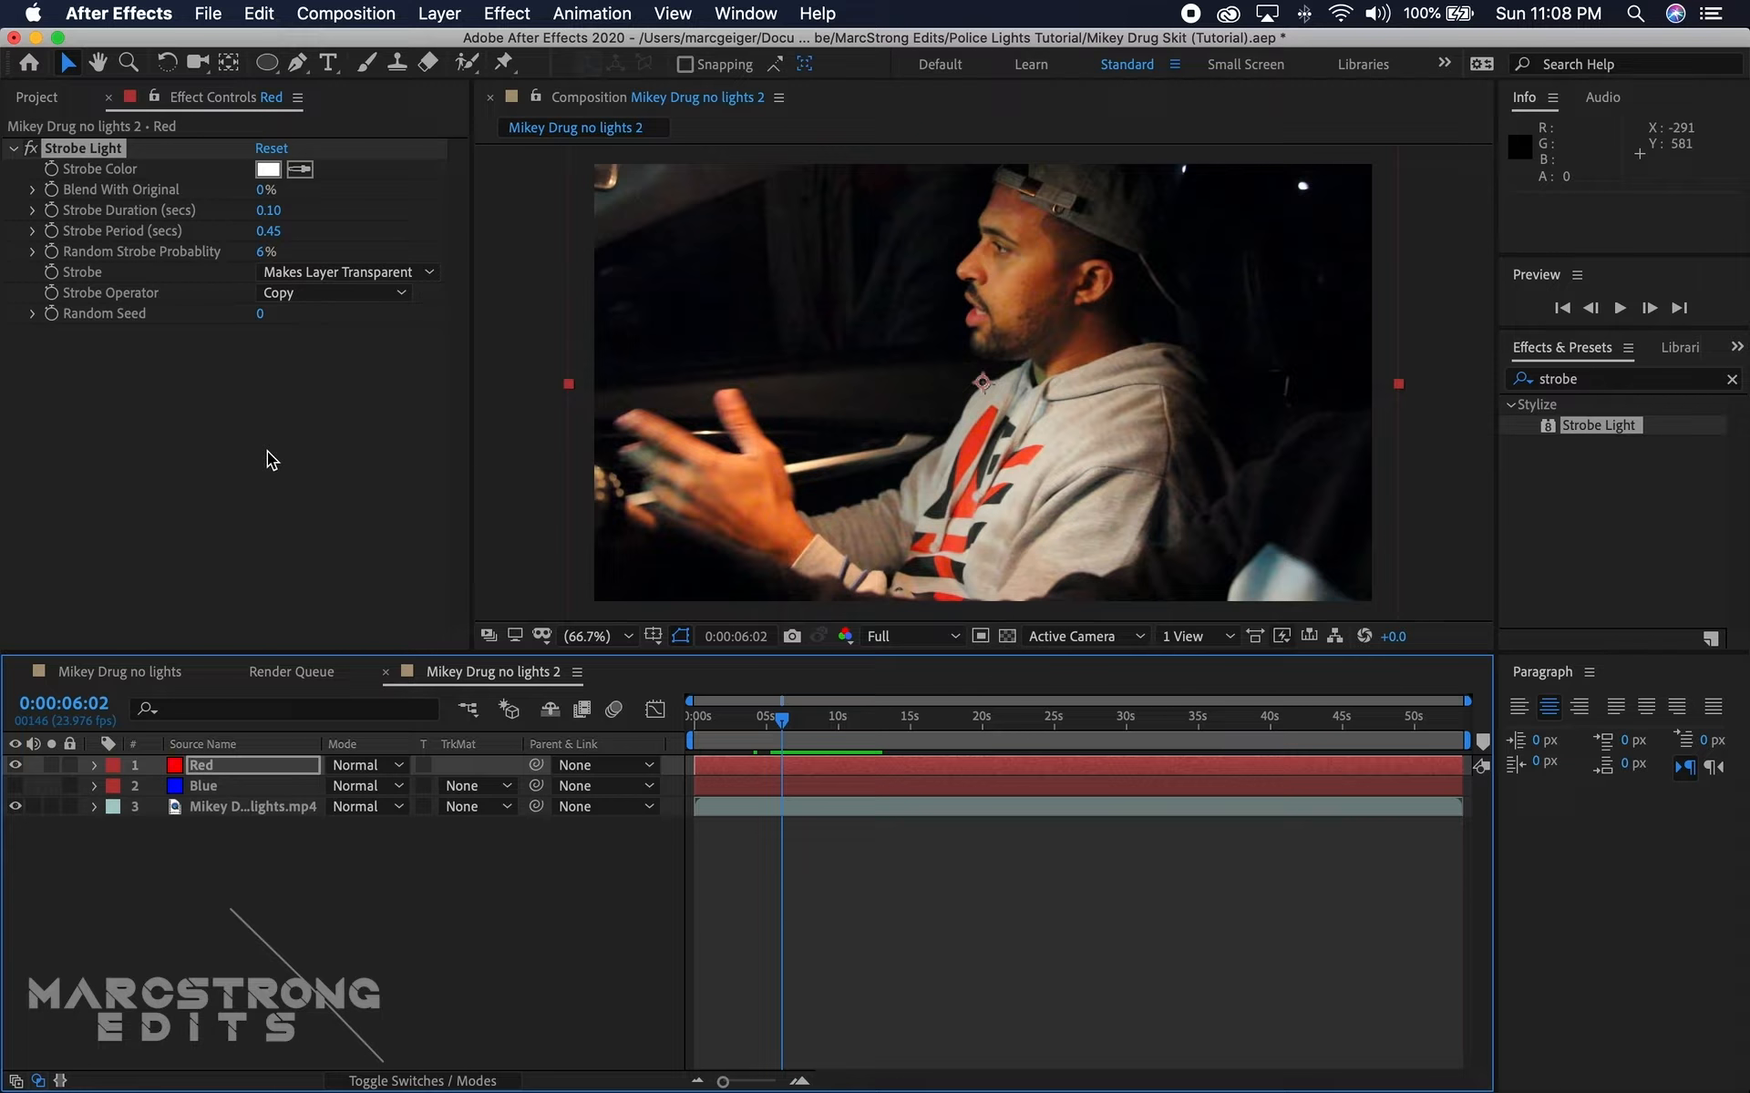
Step: Copy the Strobe Light effect from the Red layer onto the Blue layer and turn the Blue layer's visibility on
{"action": "left_click", "coordinate": [89, 148]}
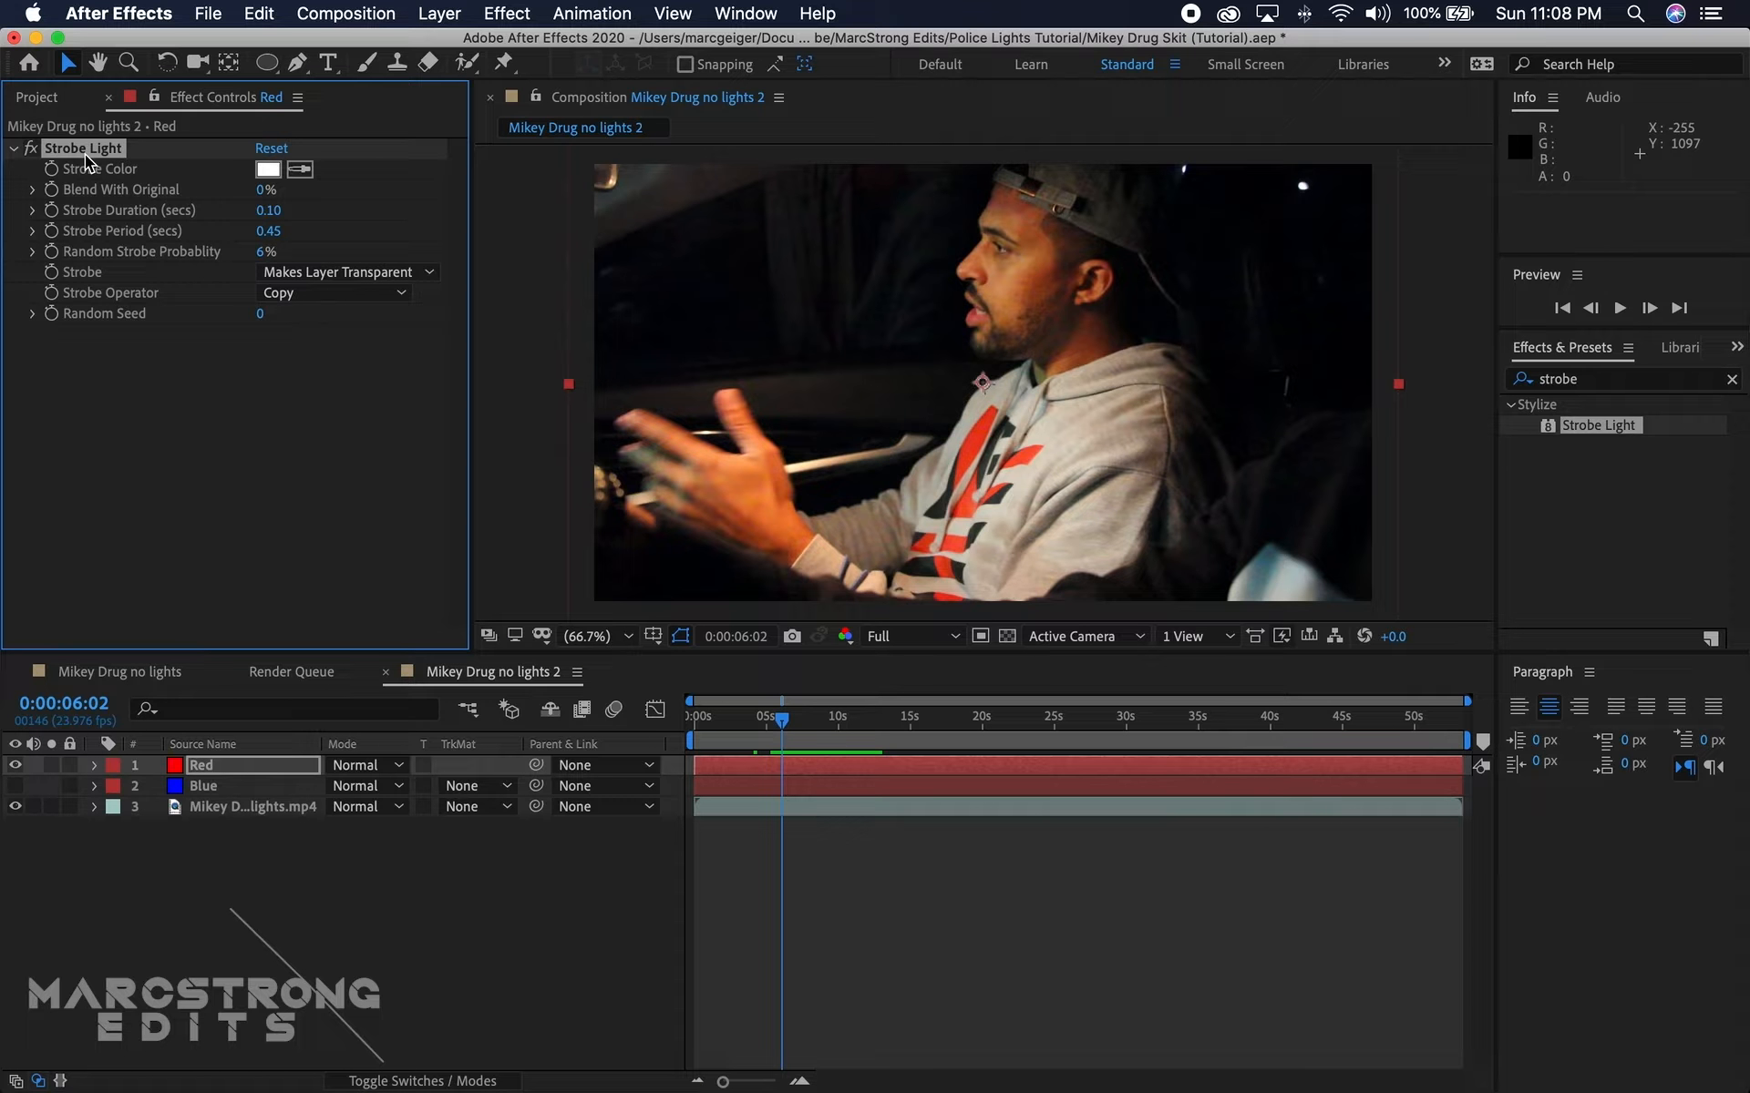
{"action": "left_click", "coordinate": [206, 787]}
{"action": "left_click_drag", "start_coordinate": [738, 743], "coordinate": [274, 795]}
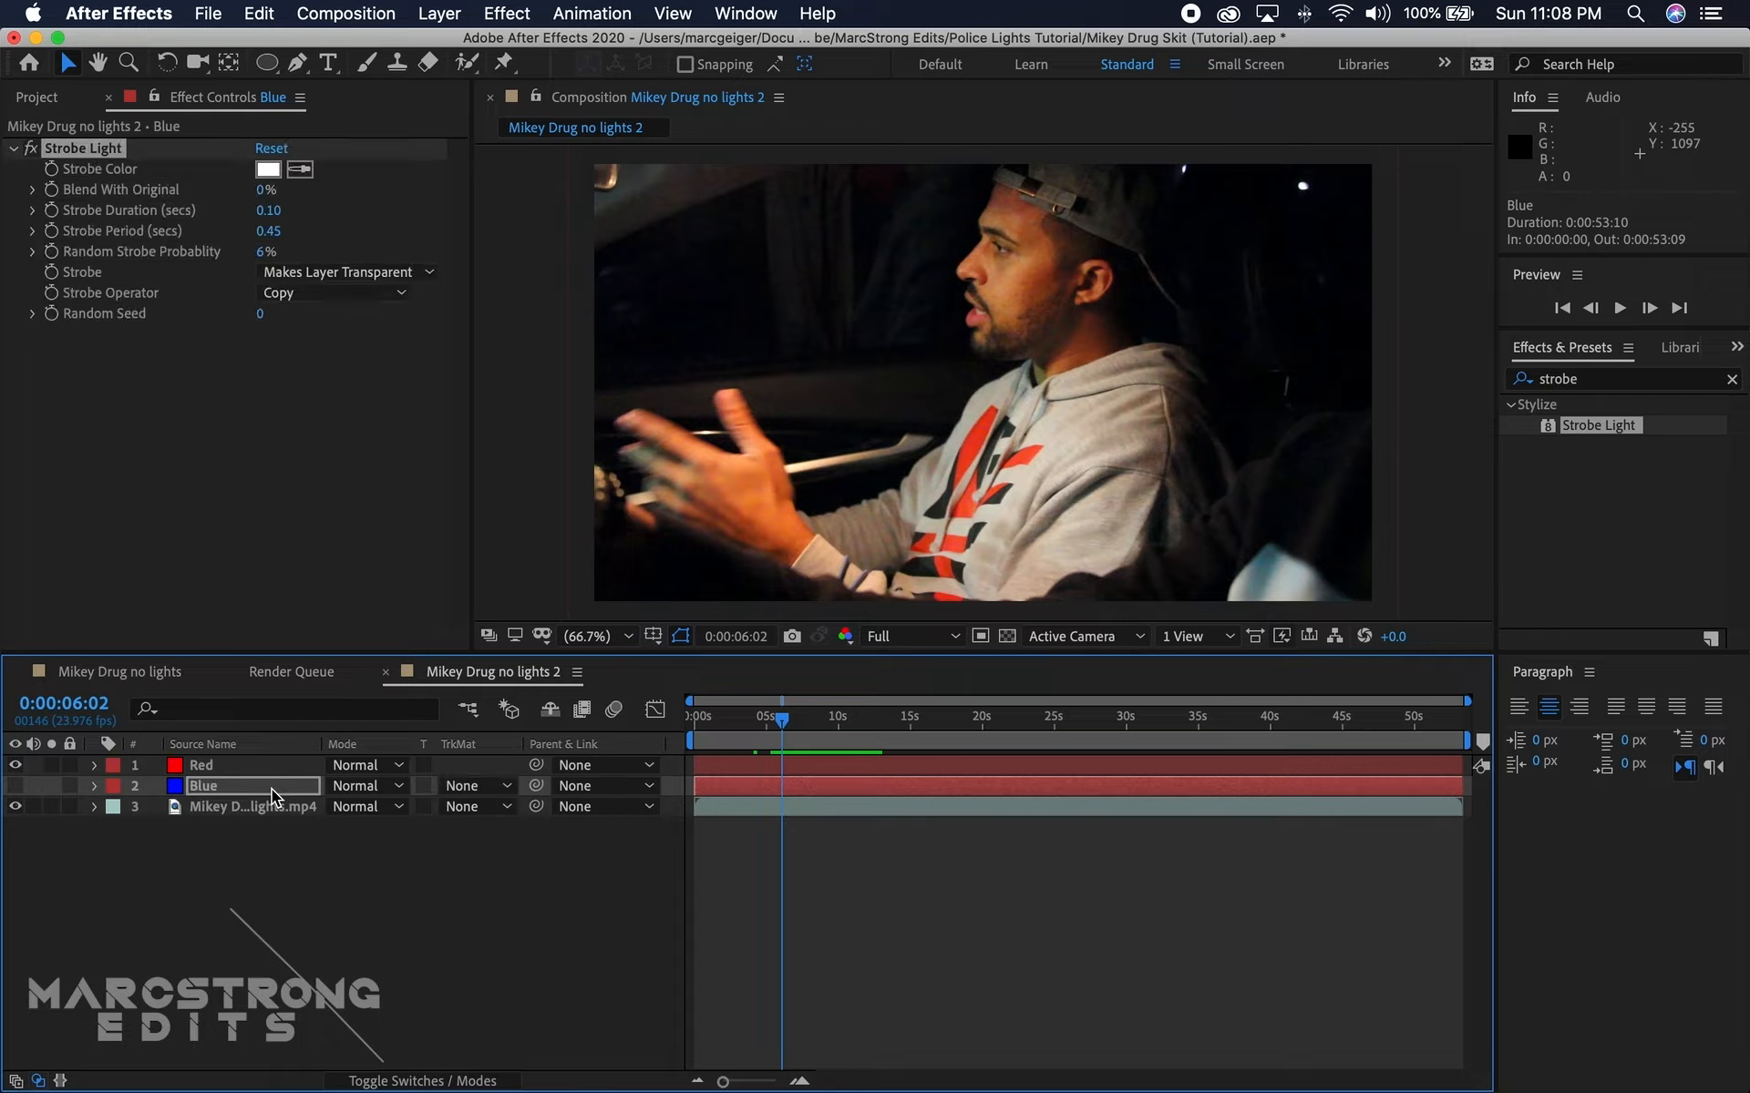
{"action": "left_click", "coordinate": [16, 786]}
Step: Offset the Blue layer by one frame so it starts at 0:00:00:01
{"action": "left_click_drag", "start_coordinate": [699, 717], "coordinate": [699, 724]}
{"action": "left_click", "coordinate": [801, 1081]}
{"action": "left_click", "coordinate": [801, 1082]}
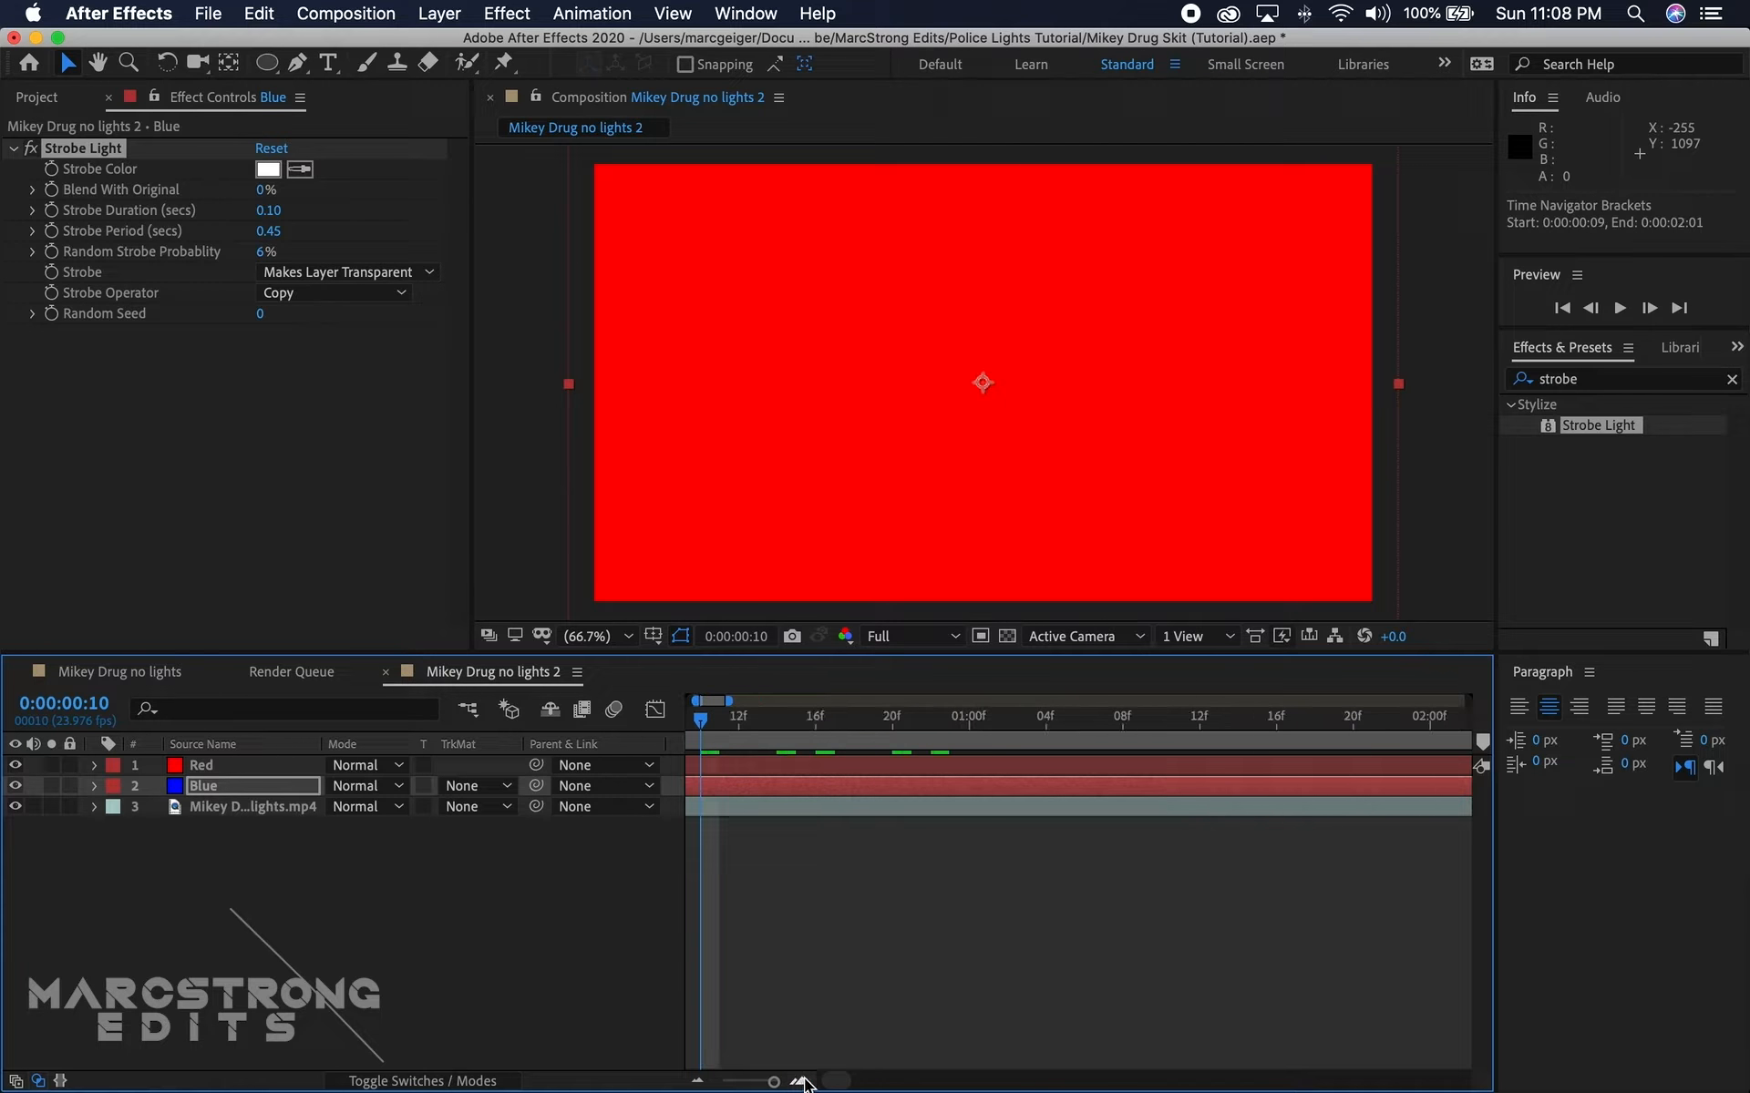
{"action": "left_click_drag", "start_coordinate": [833, 1081], "coordinate": [794, 1082]}
{"action": "left_click_drag", "start_coordinate": [738, 722], "coordinate": [752, 786]}
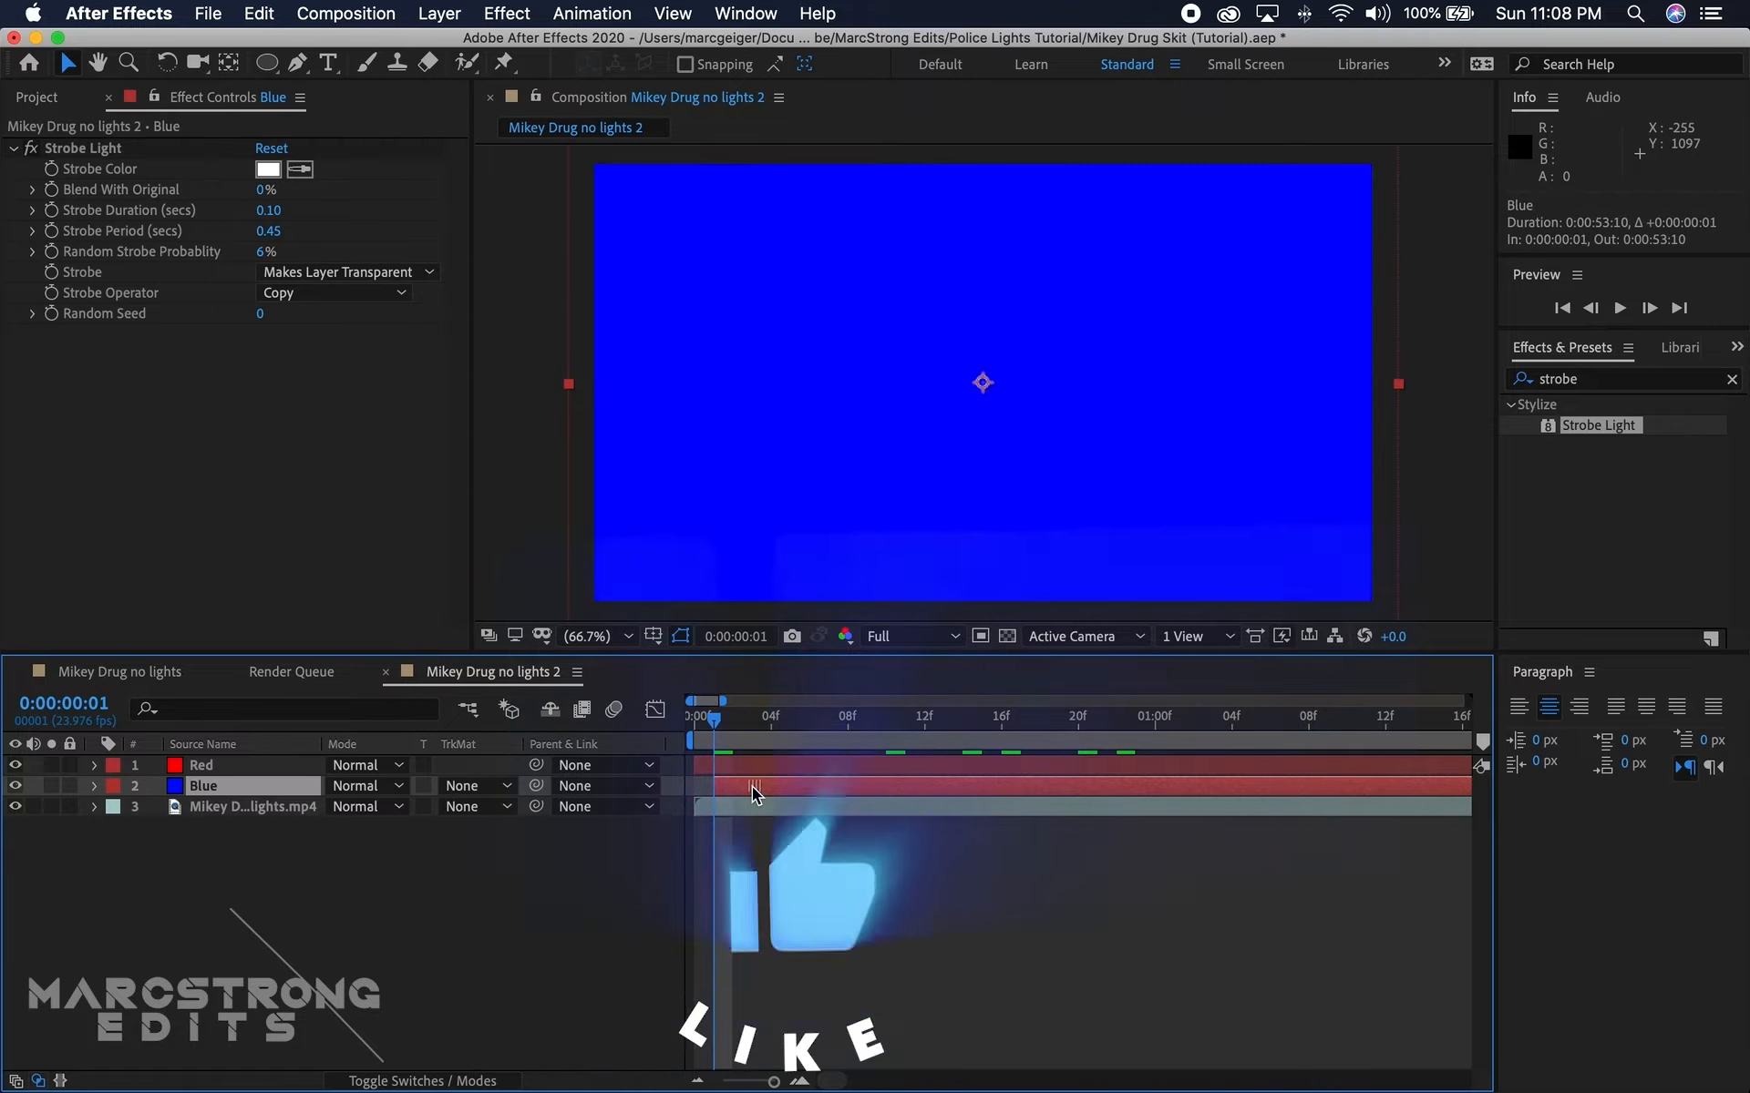
Step: Play the composition from its start to check the offset between the red and blue strobes
{"action": "key", "text": "Home"}
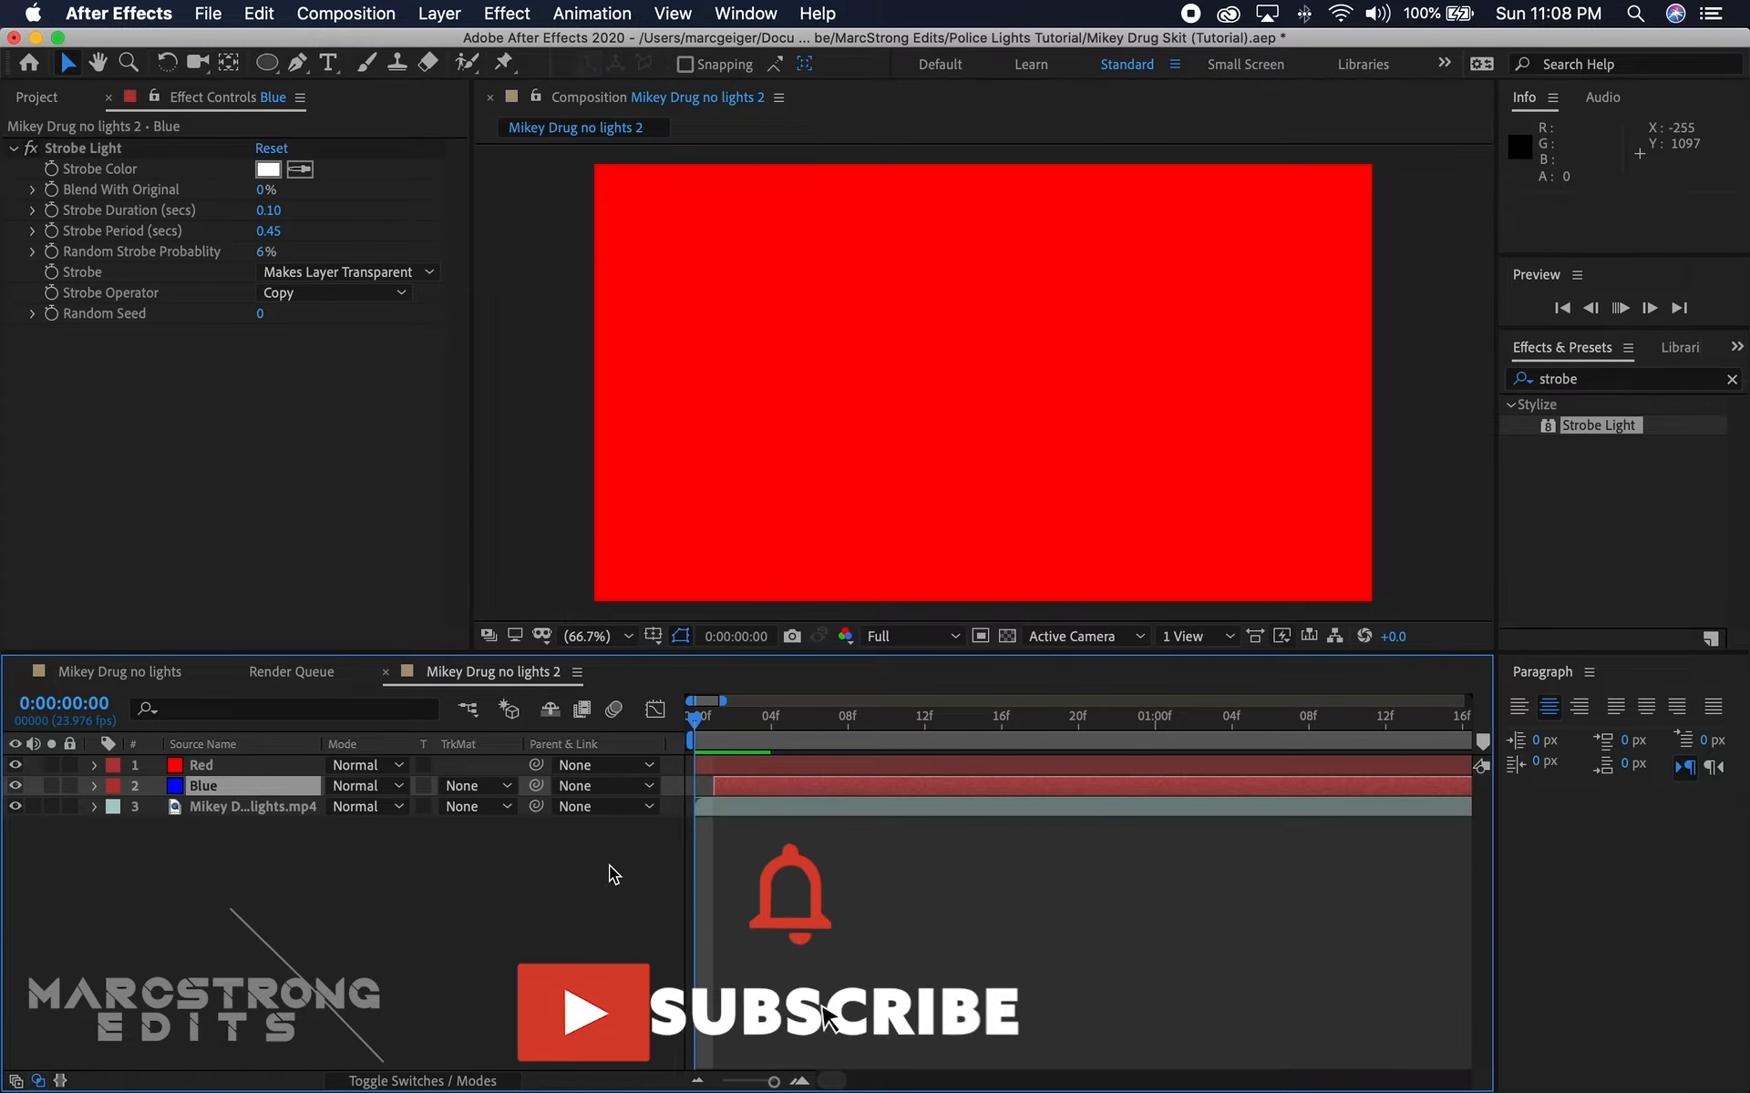
{"action": "key", "text": "space"}
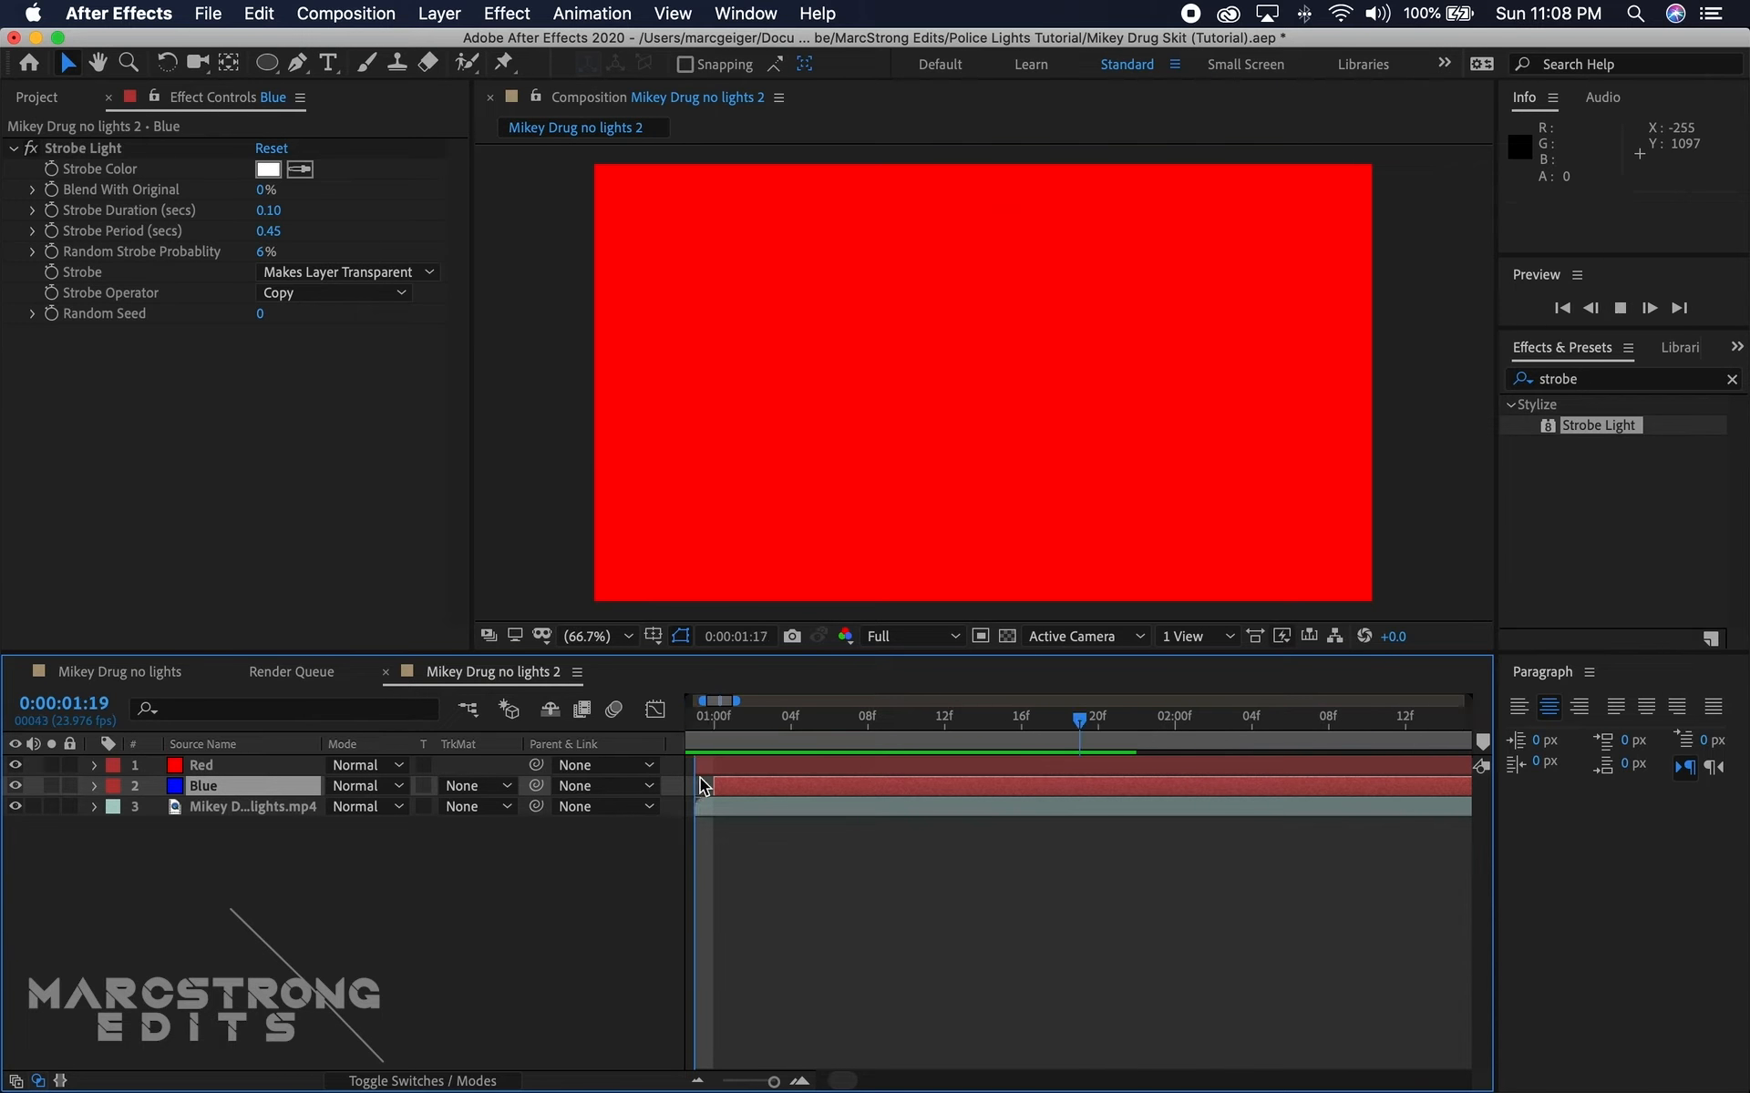
{"action": "key", "text": "space"}
Step: Shift the Blue layer's start another couple of frames to the right in time and preview the alternating strobes
{"action": "scroll", "coordinate": [711, 736], "scroll_direction": "left", "scroll_amount": 5}
{"action": "left_click_drag", "start_coordinate": [727, 729], "coordinate": [760, 785]}
{"action": "key", "text": "space"}
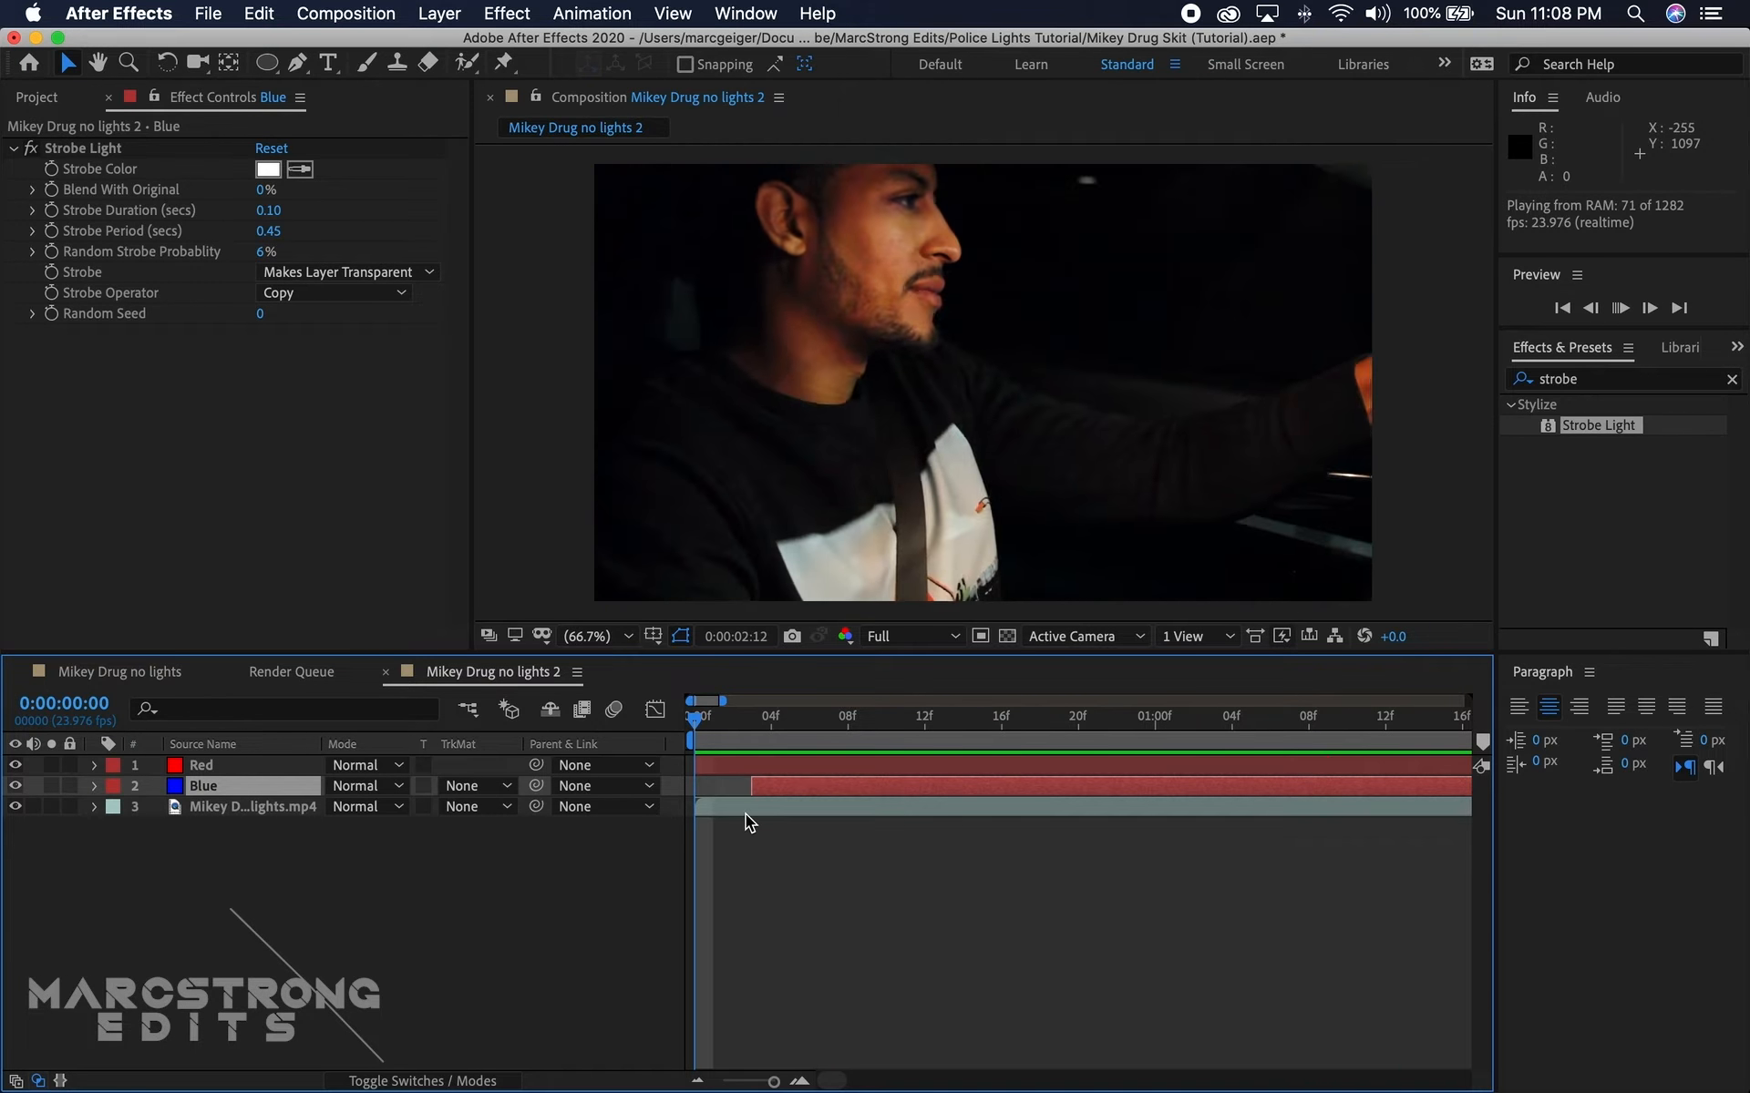
Step: Scrub through the first four seconds to review the alternating flashes, stopping at 0:00:03:21
{"action": "left_click", "coordinate": [697, 1081]}
{"action": "left_click", "coordinate": [697, 1080]}
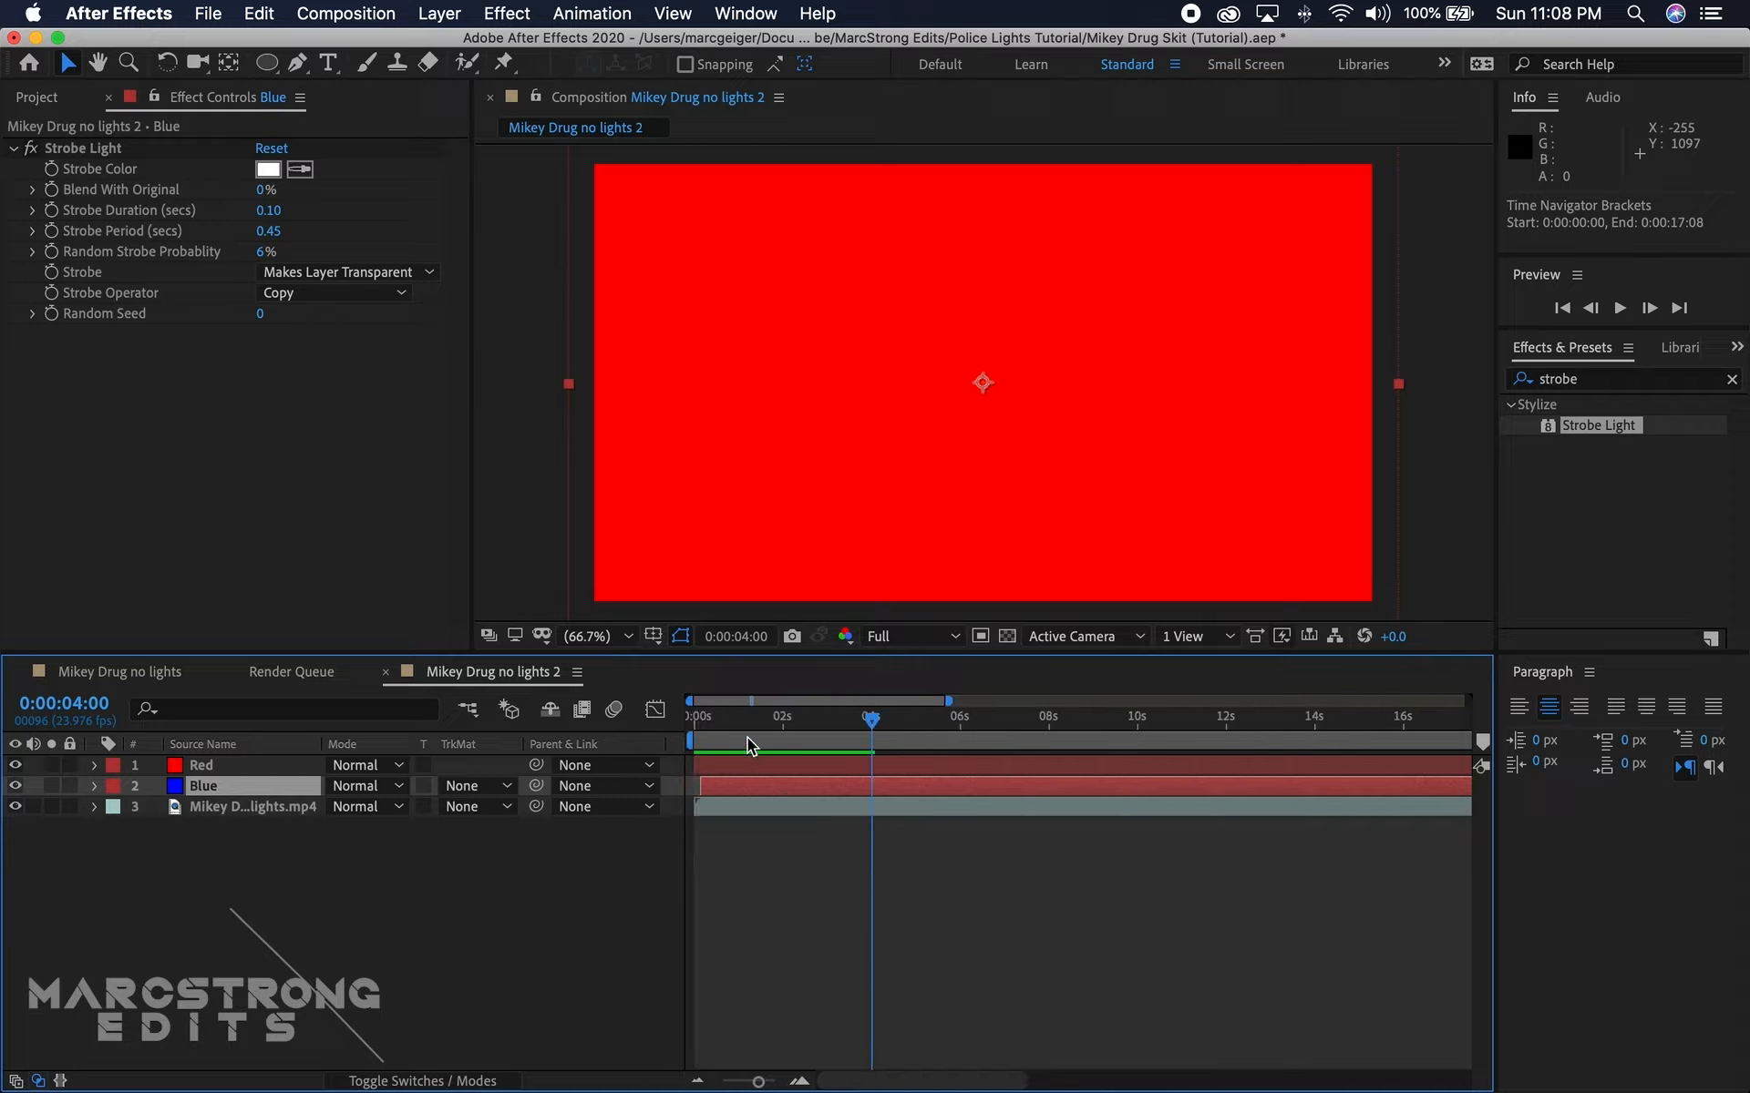
{"action": "left_click", "coordinate": [698, 733]}
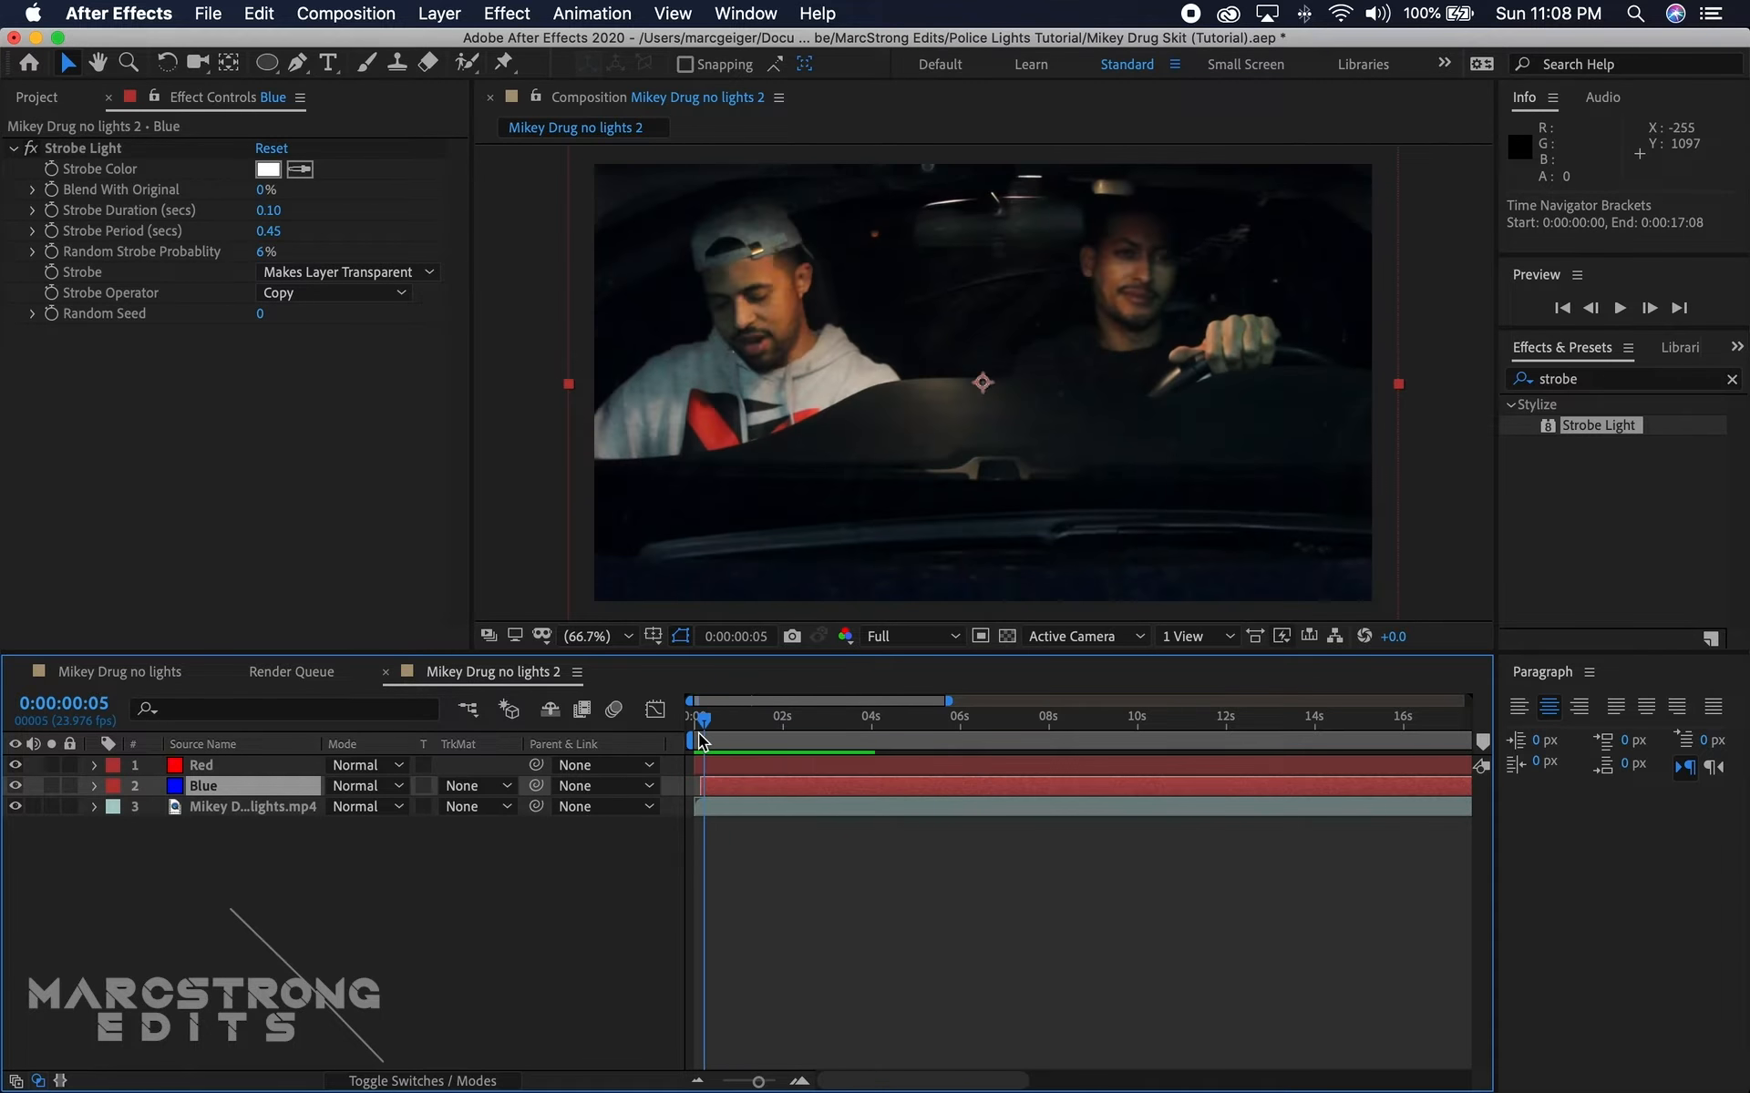
{"action": "left_click_drag", "start_coordinate": [698, 733], "coordinate": [866, 742]}
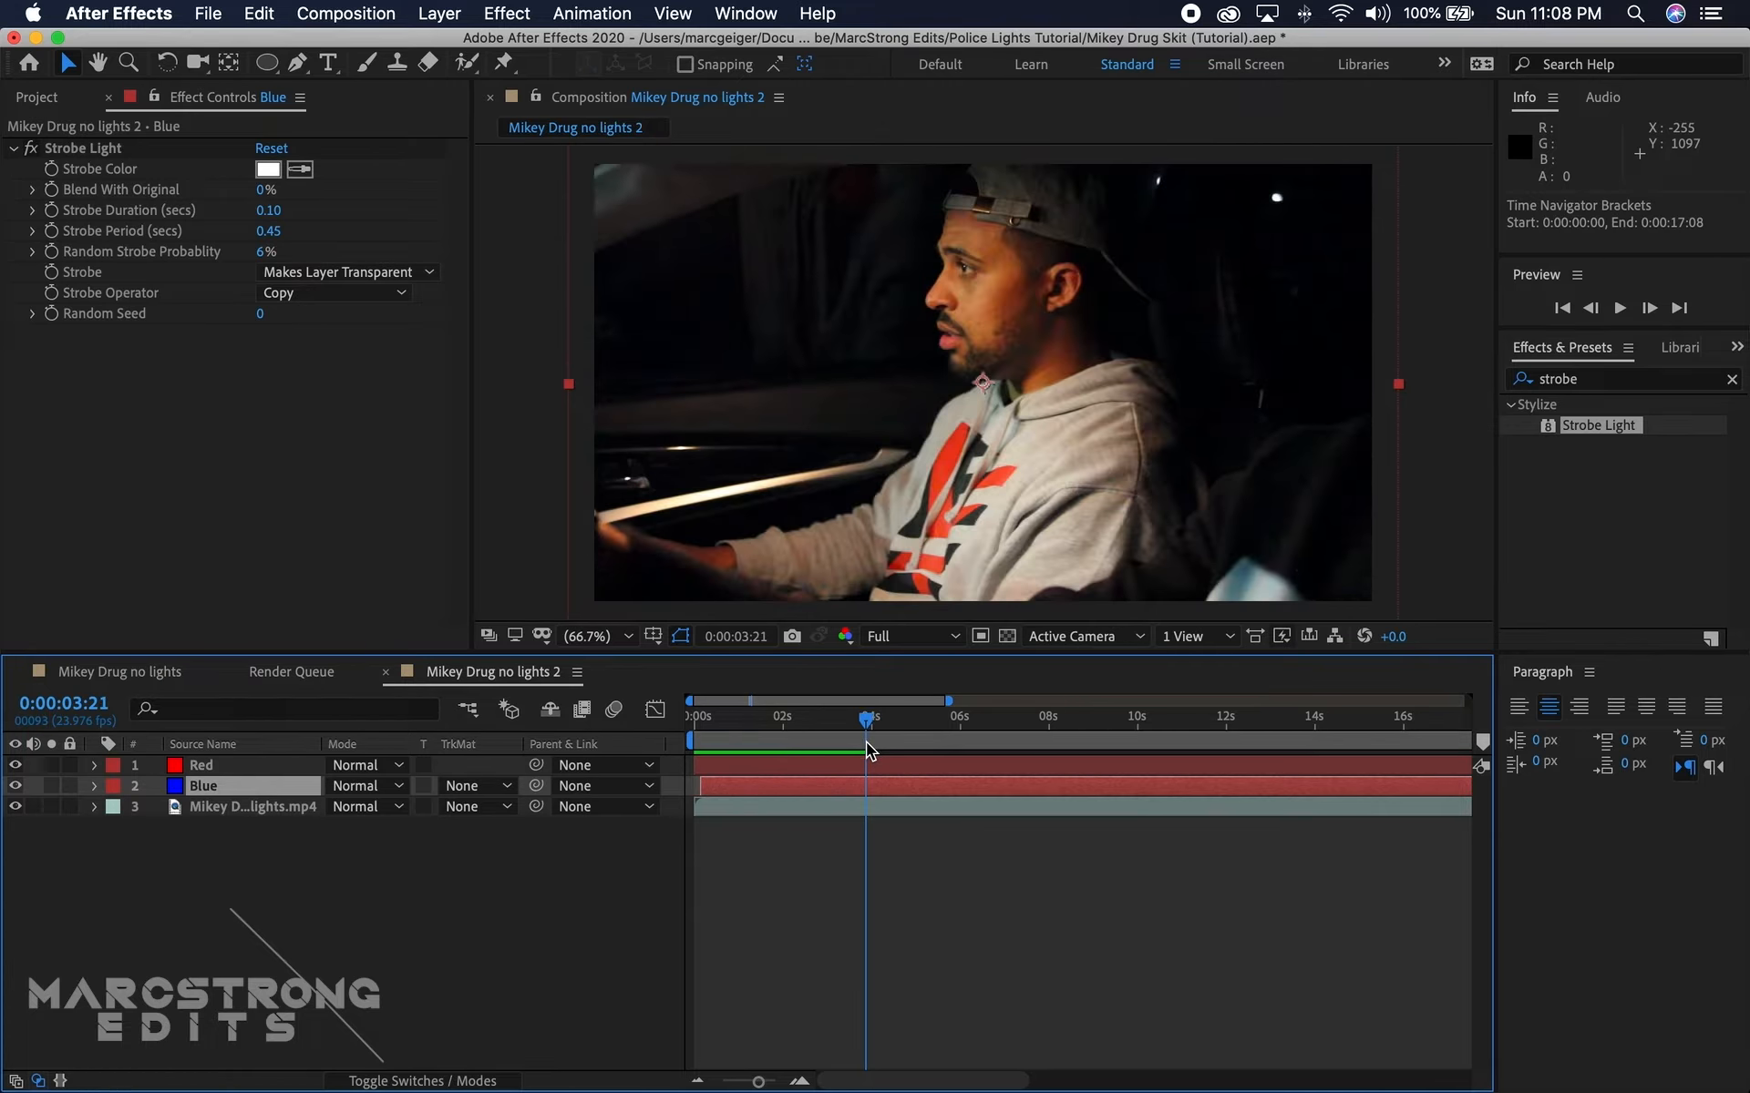
Step: Draw a circular ellipse mask about 1490 px wide on the Red layer, covering the right side of the frame
{"action": "left_click", "coordinate": [213, 765]}
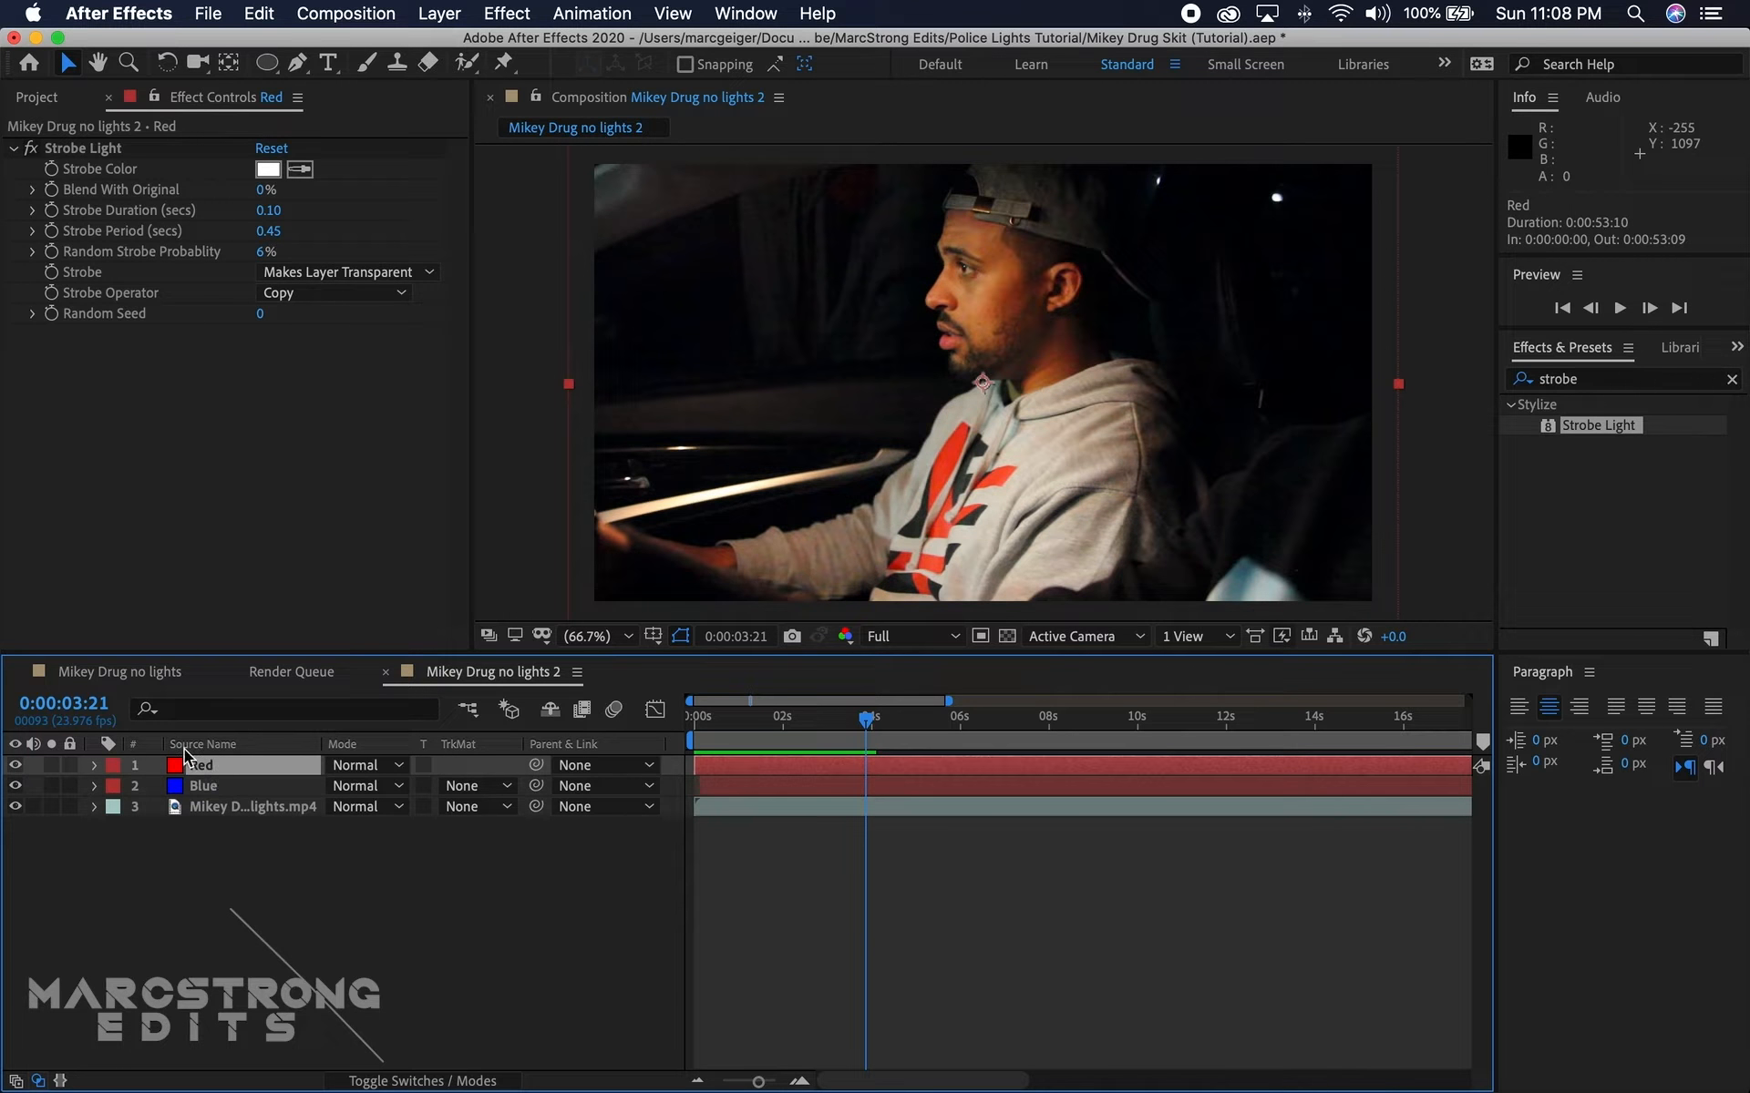
{"action": "left_click", "coordinate": [269, 61]}
{"action": "key", "text": "comma"}
{"action": "key", "text": "comma"}
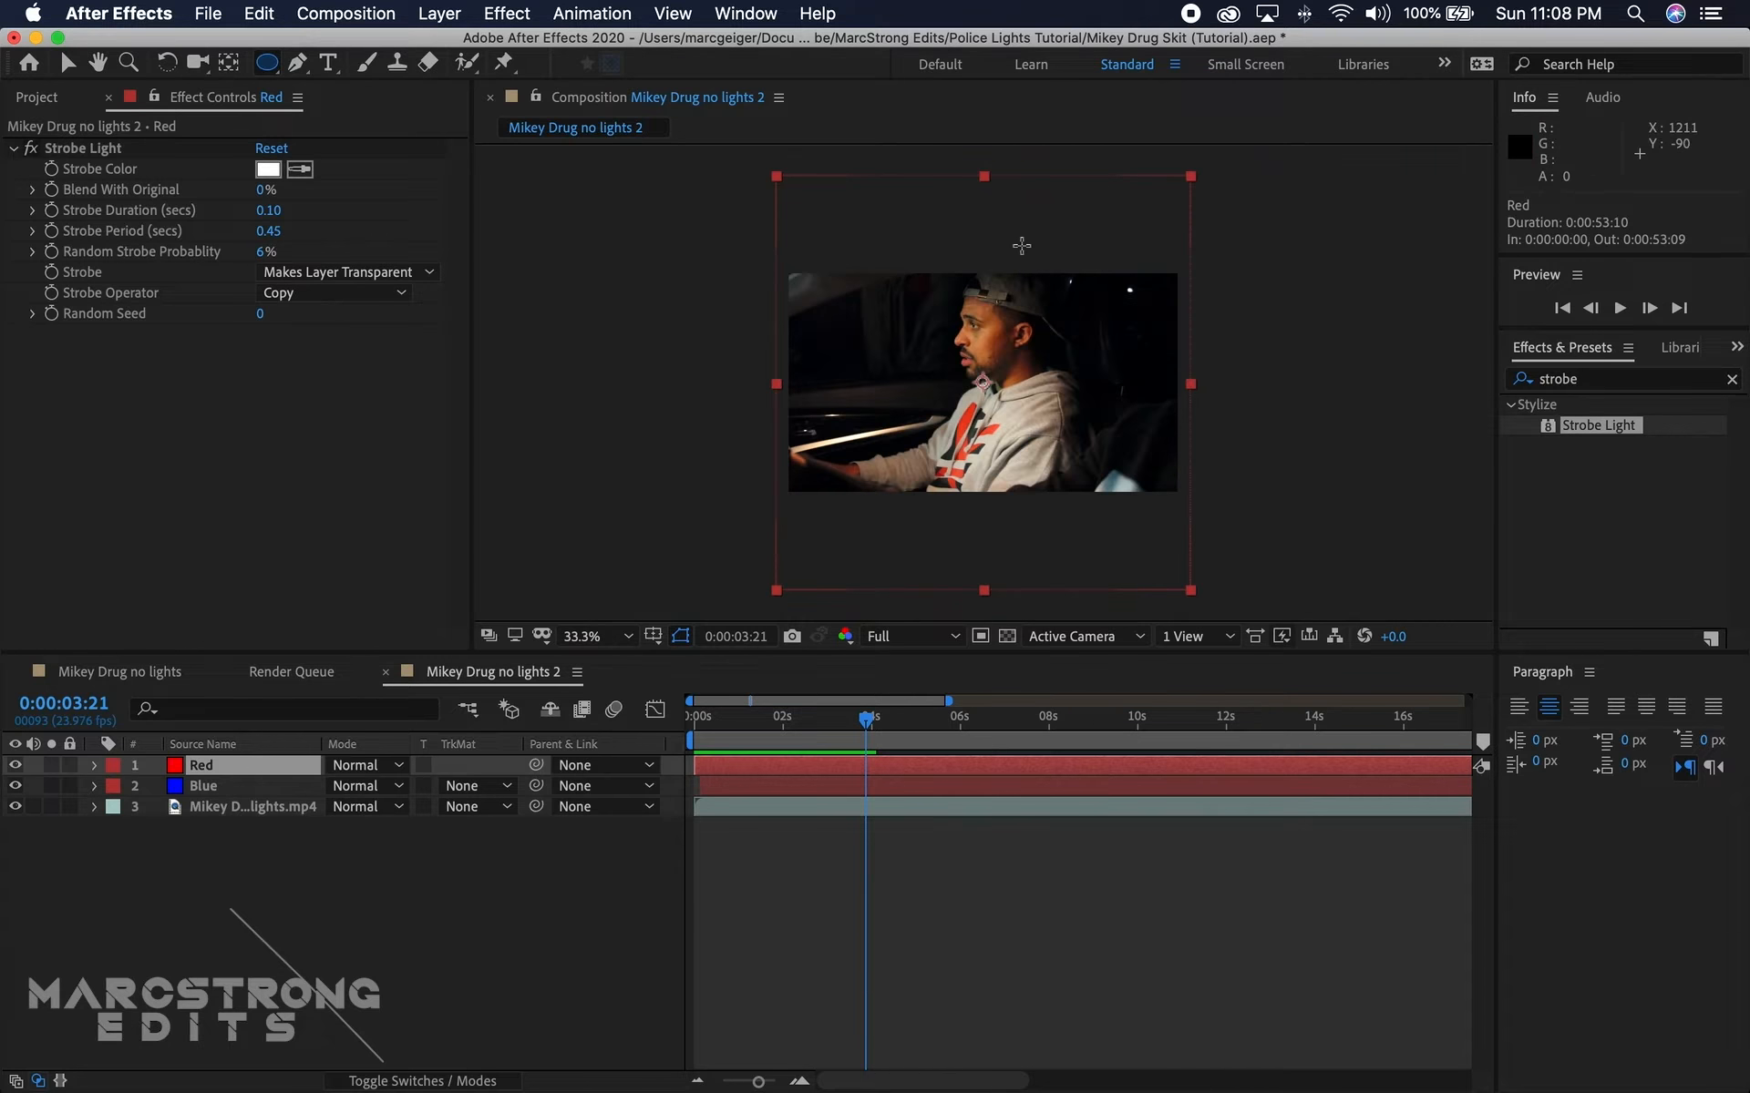
{"action": "left_click_drag", "start_coordinate": [994, 212], "coordinate": [1300, 515]}
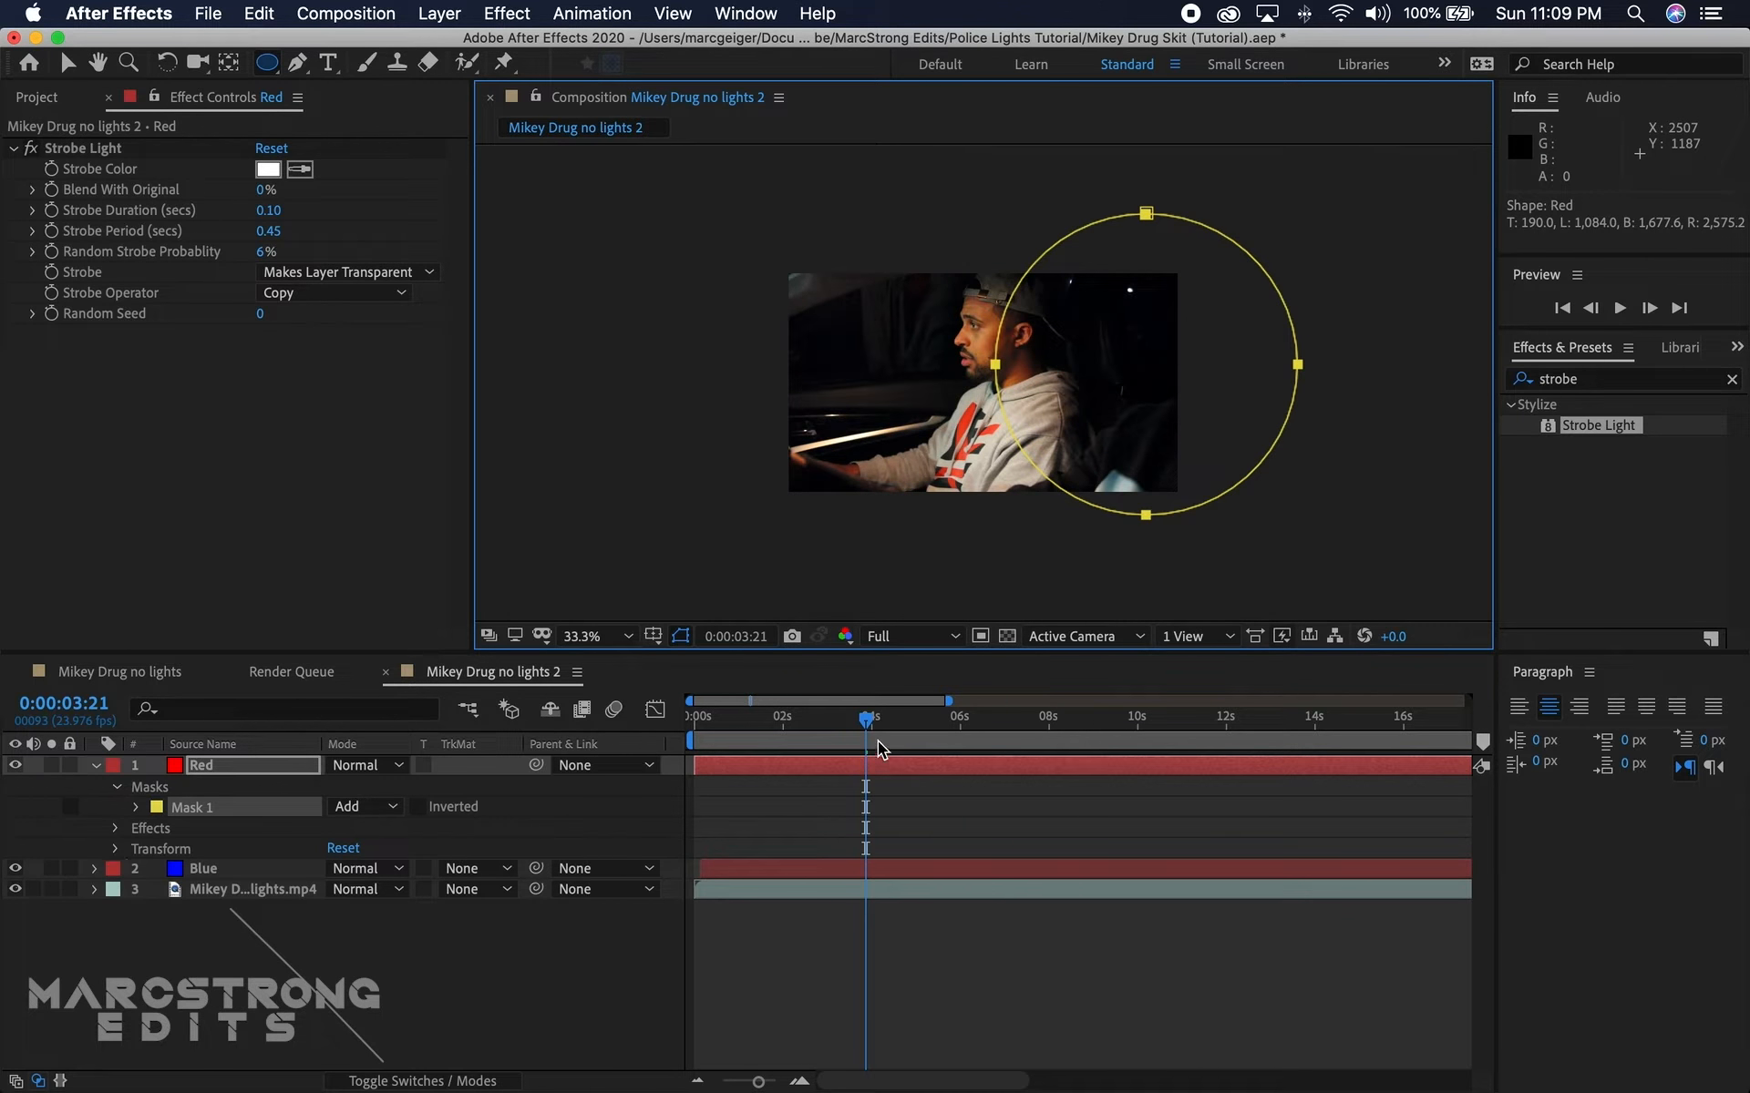
Step: At 0:00:01:18, set the Red layer's blending mode to Classic Color Dodge and feather its mask by 155 pixels
{"action": "left_click_drag", "start_coordinate": [870, 729], "coordinate": [773, 757]}
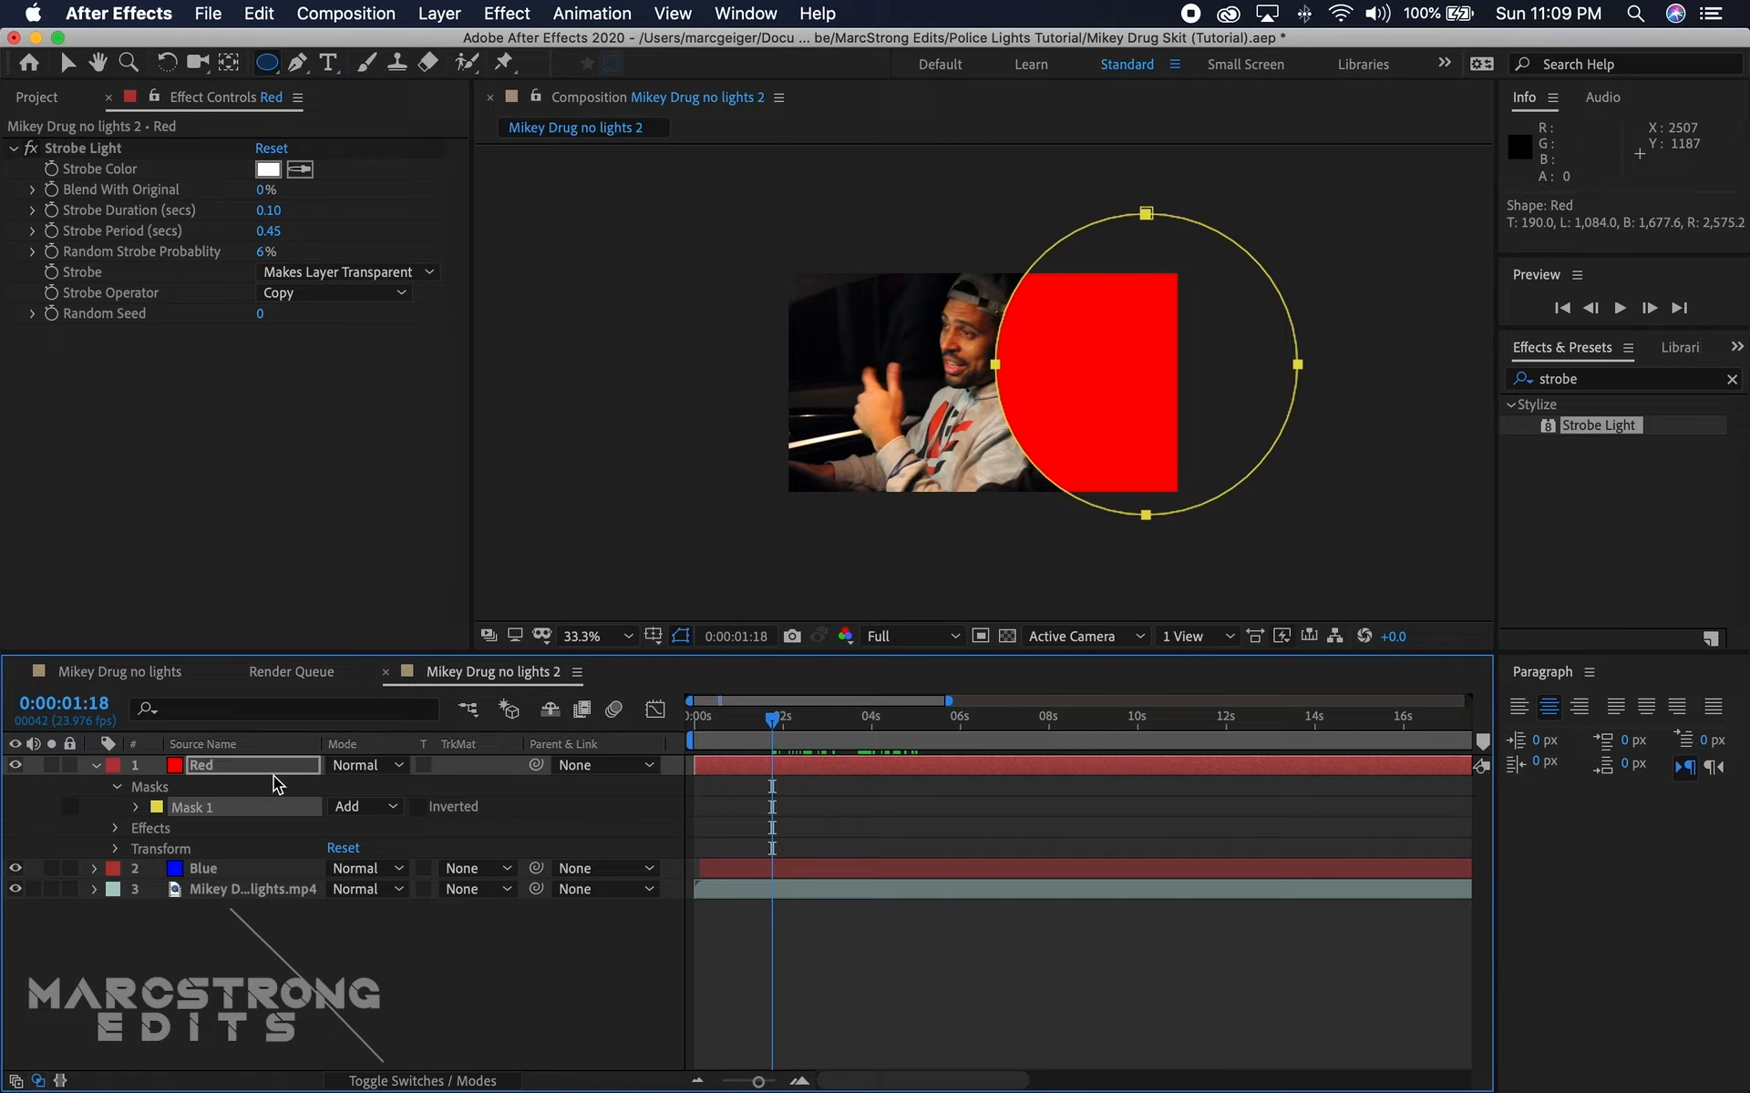
{"action": "left_click", "coordinate": [375, 768]}
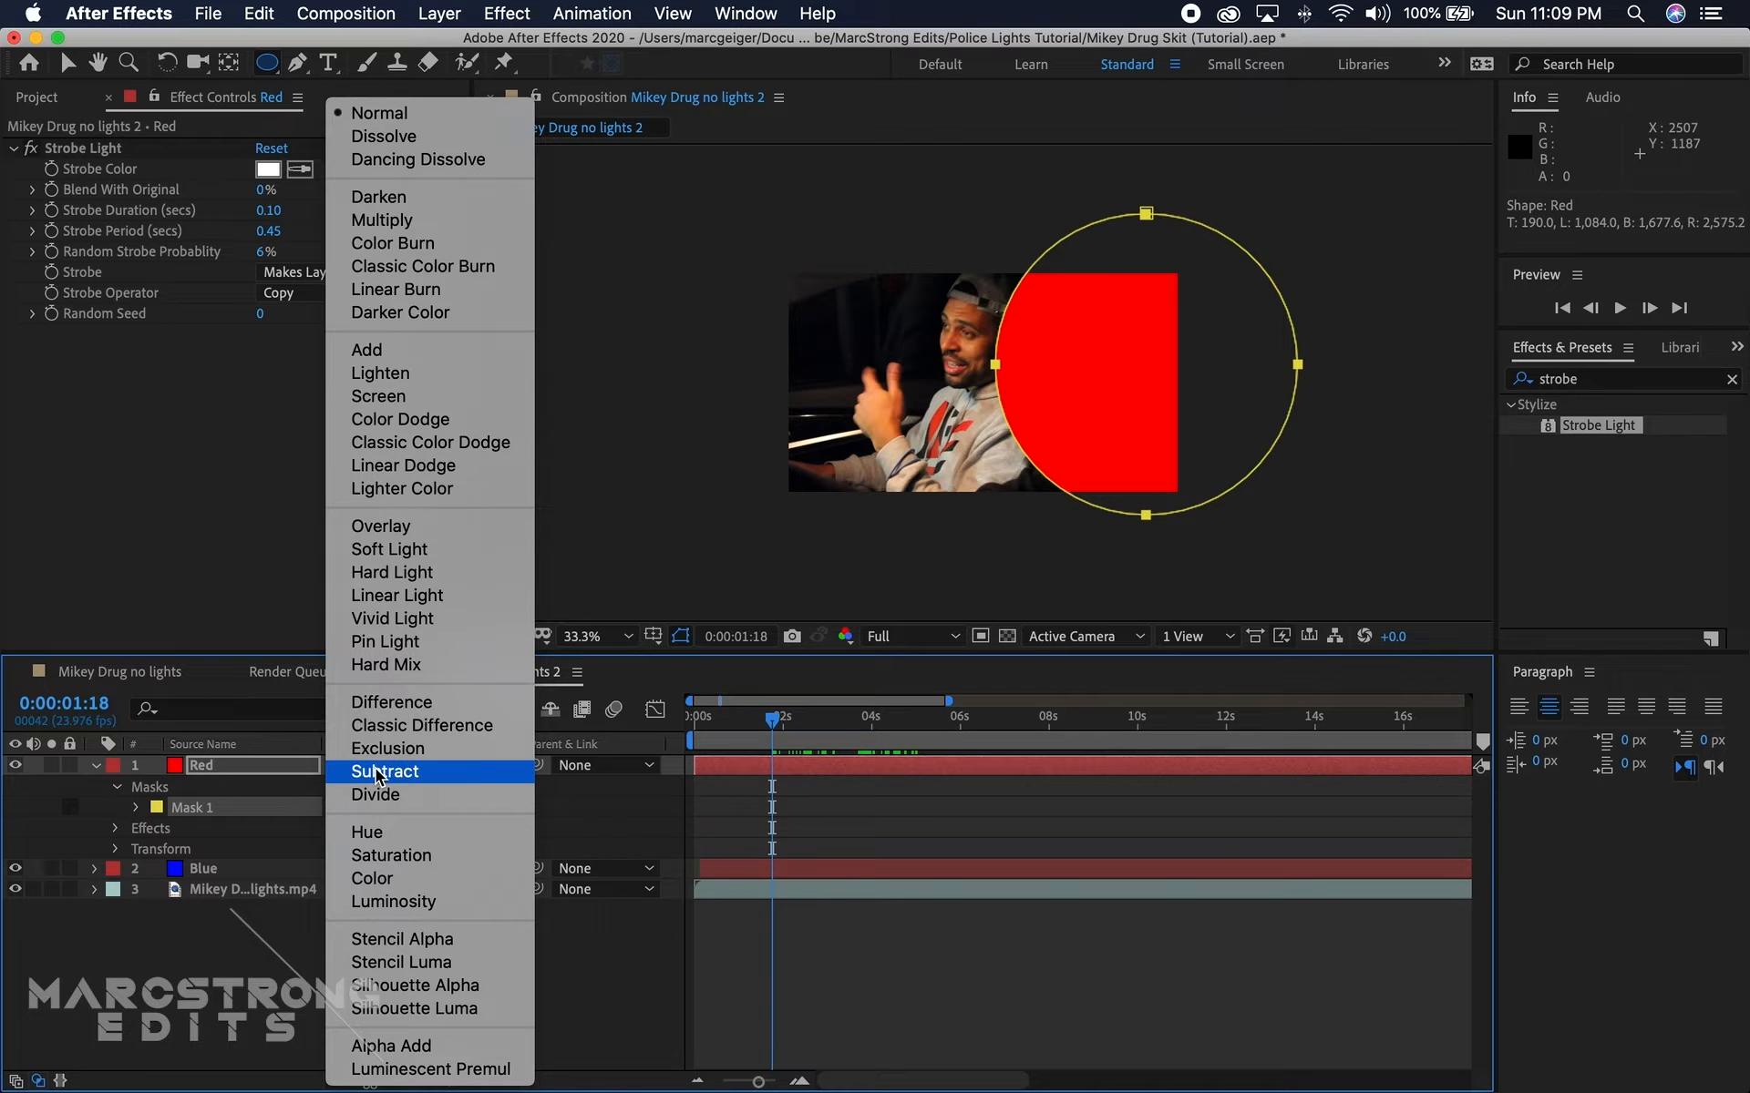
{"action": "left_click", "coordinate": [507, 446]}
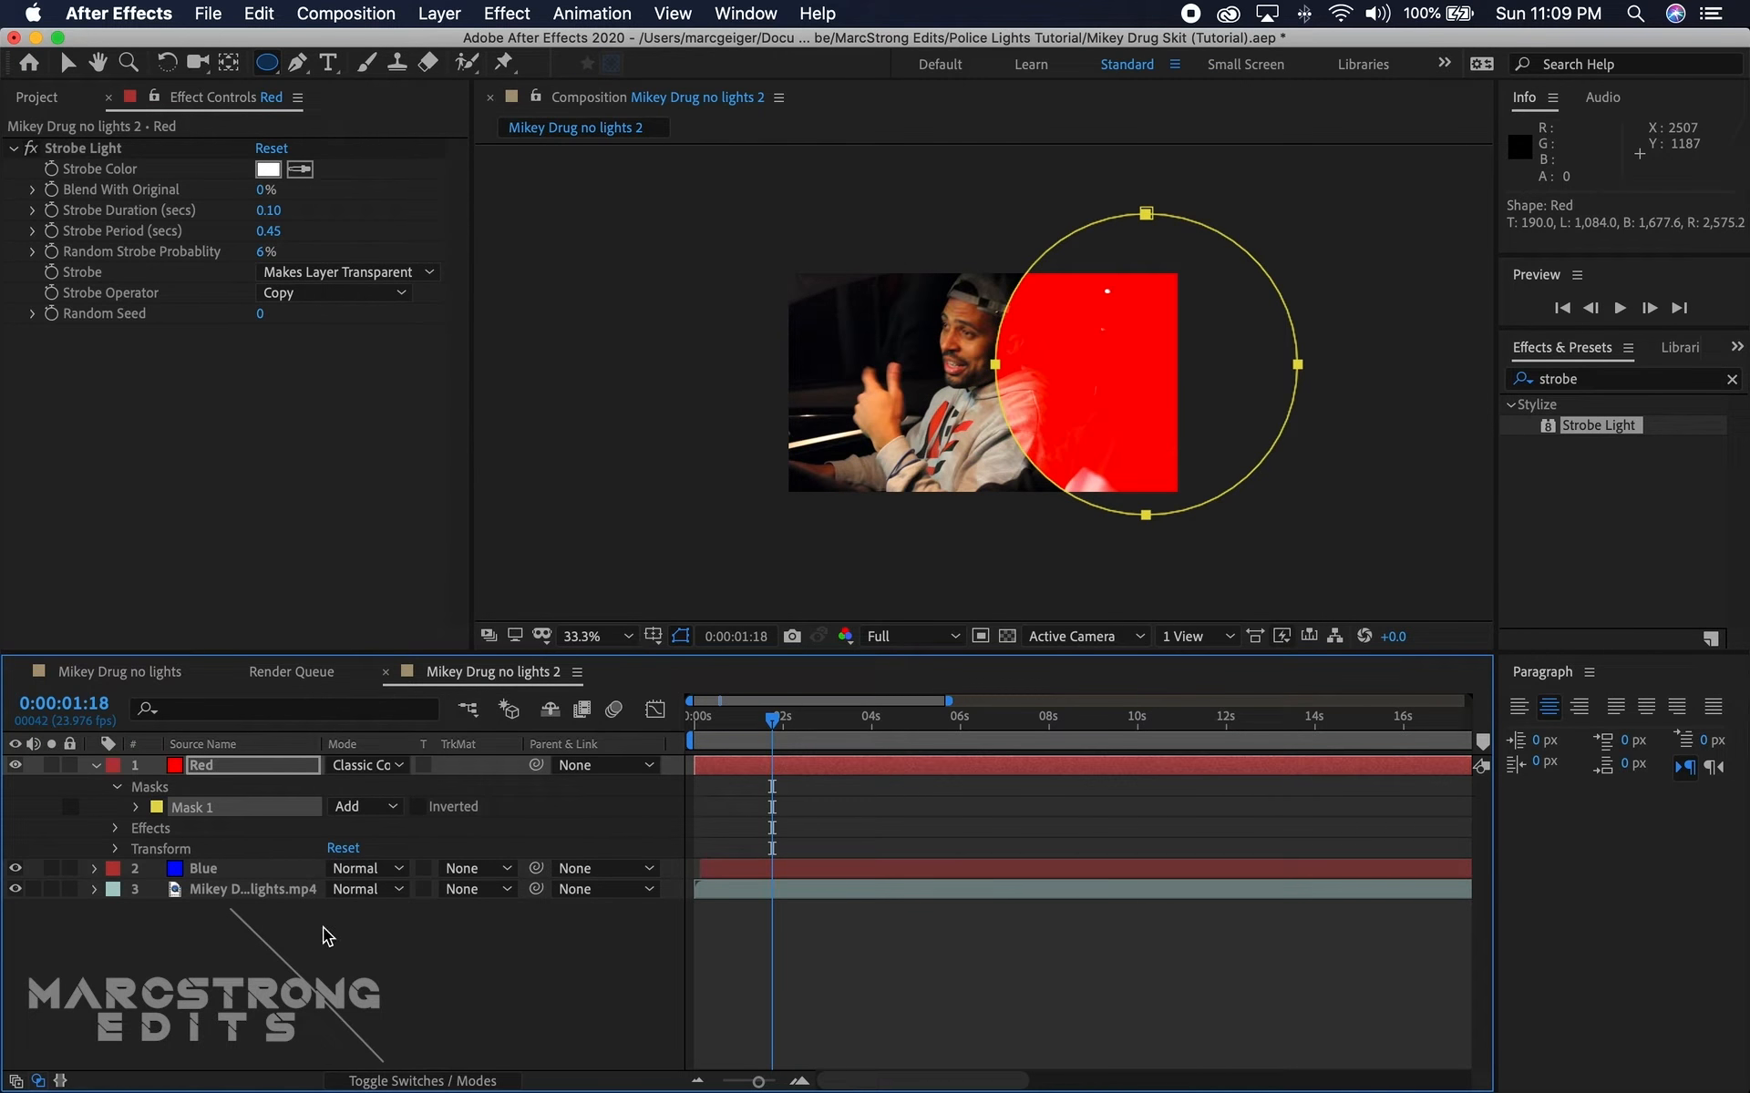
{"action": "key", "text": "f"}
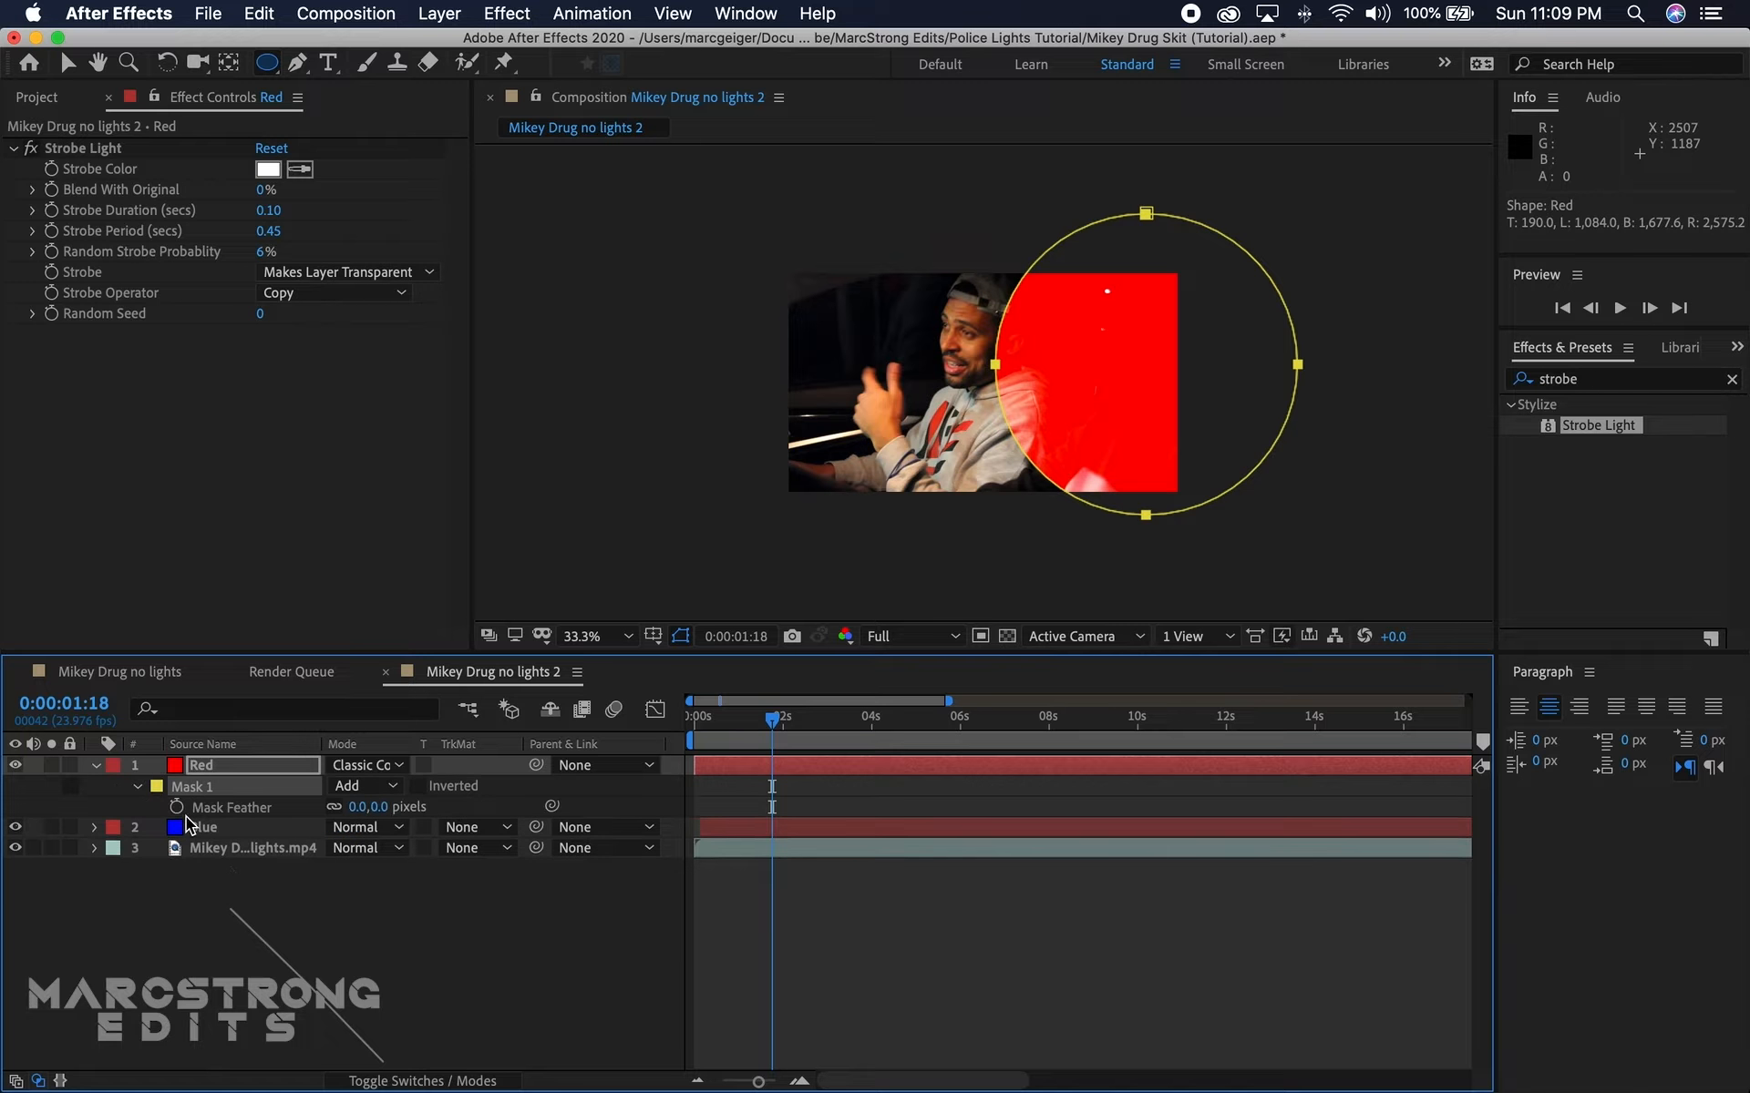
{"action": "left_click_drag", "start_coordinate": [382, 809], "coordinate": [574, 827]}
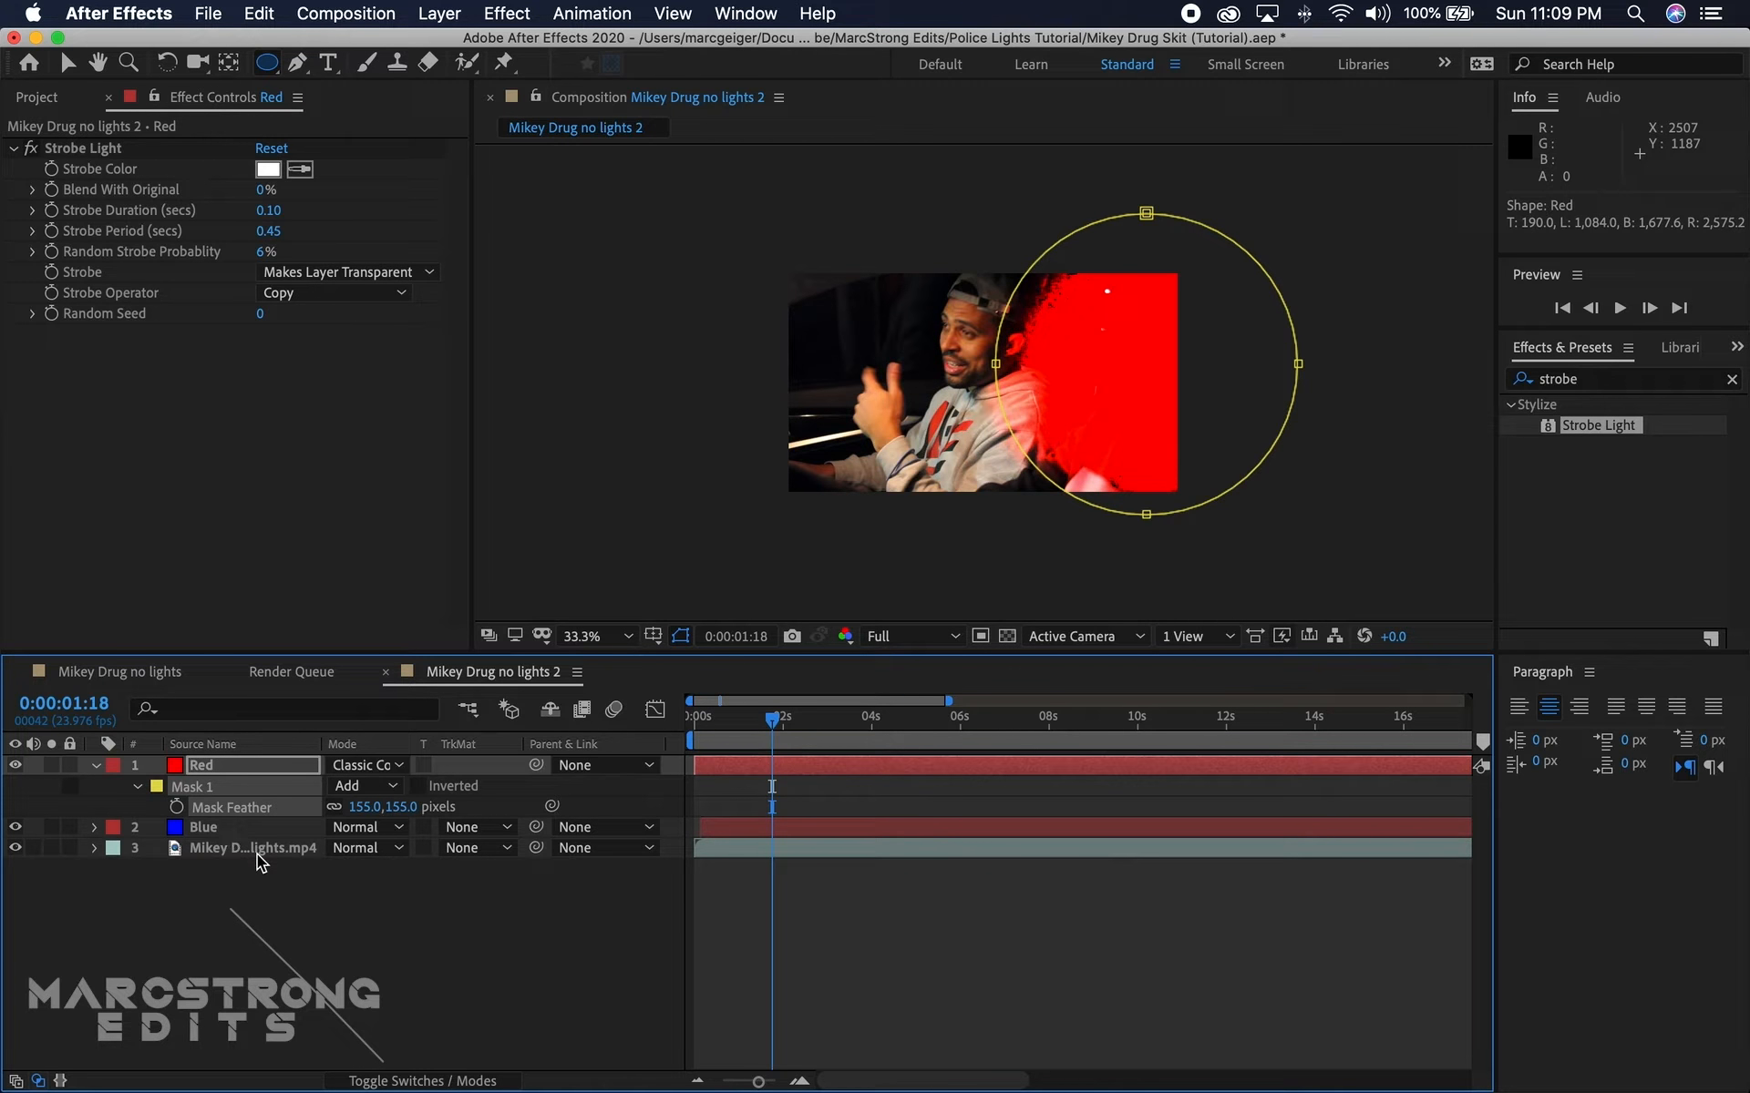
Step: Set the Red layer's opacity to 75% and preview the masked red flashes from 0:00:01:15
{"action": "key", "text": "t"}
{"action": "left_click", "coordinate": [344, 789]}
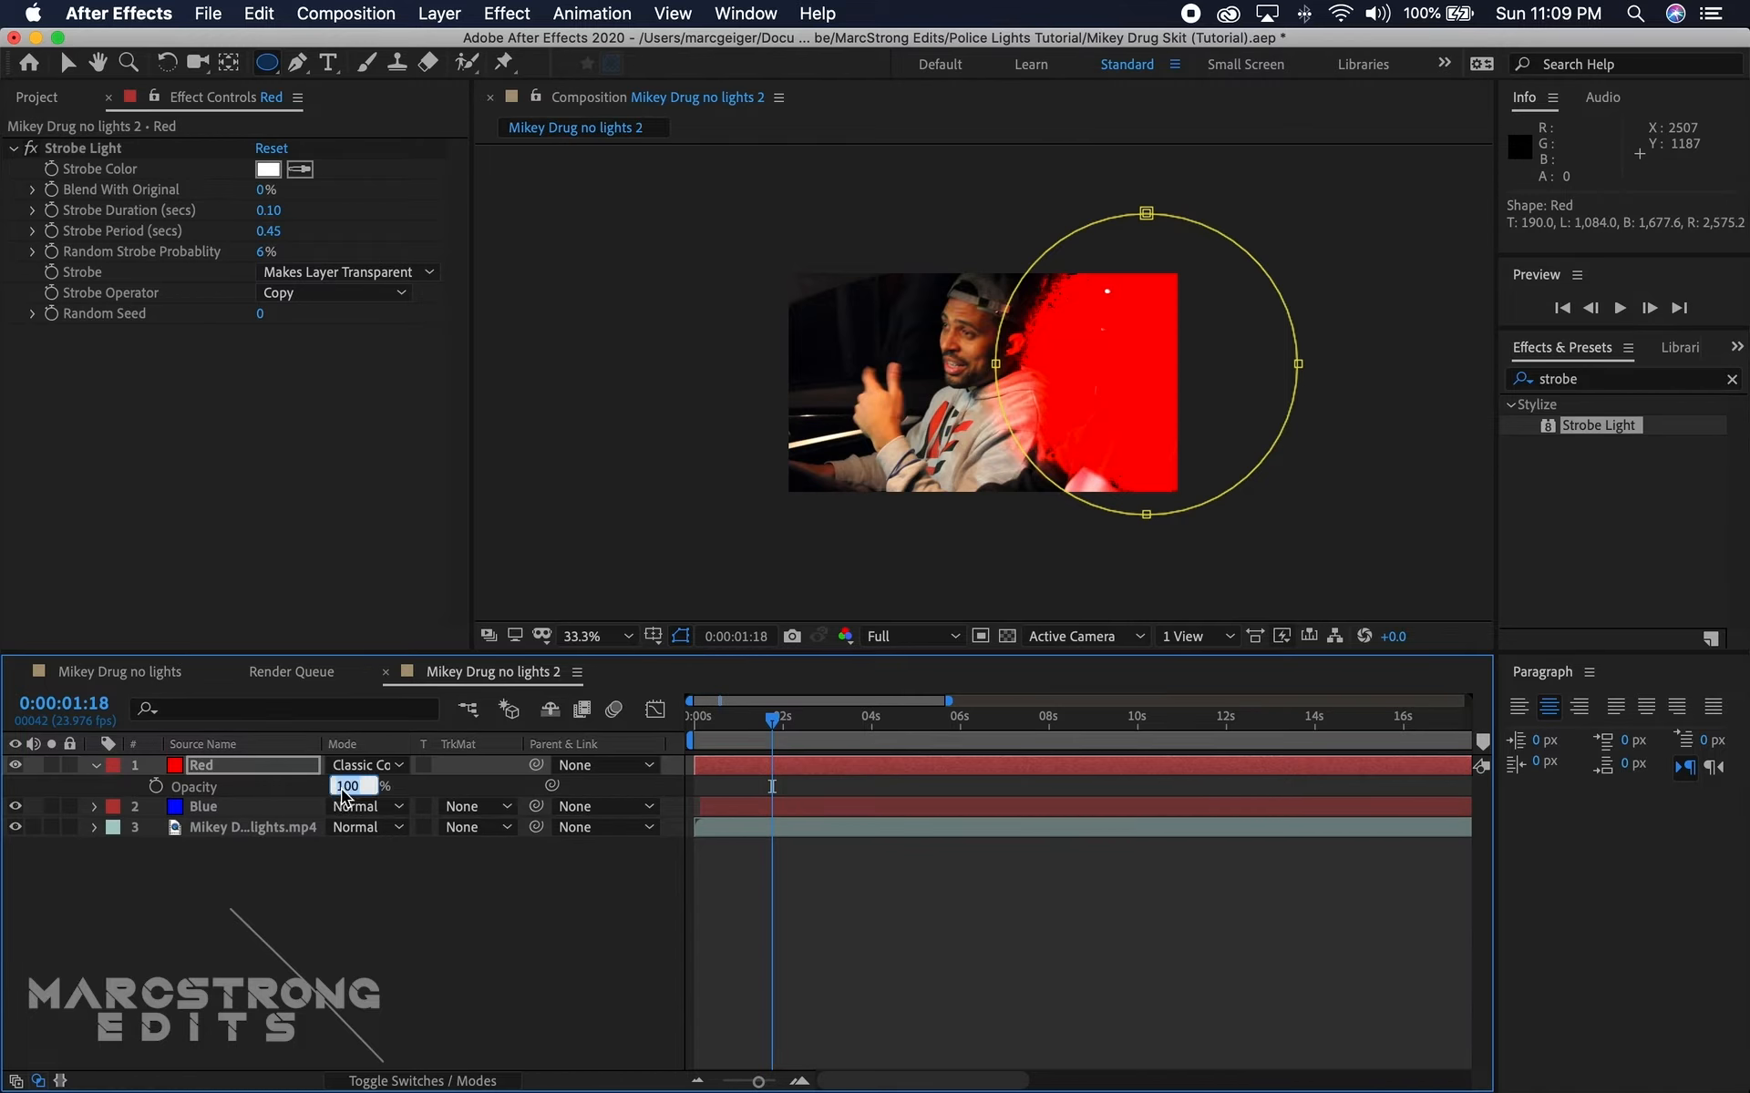
{"action": "type", "text": "75"}
{"action": "key", "text": "Return"}
{"action": "left_click", "coordinate": [530, 950]}
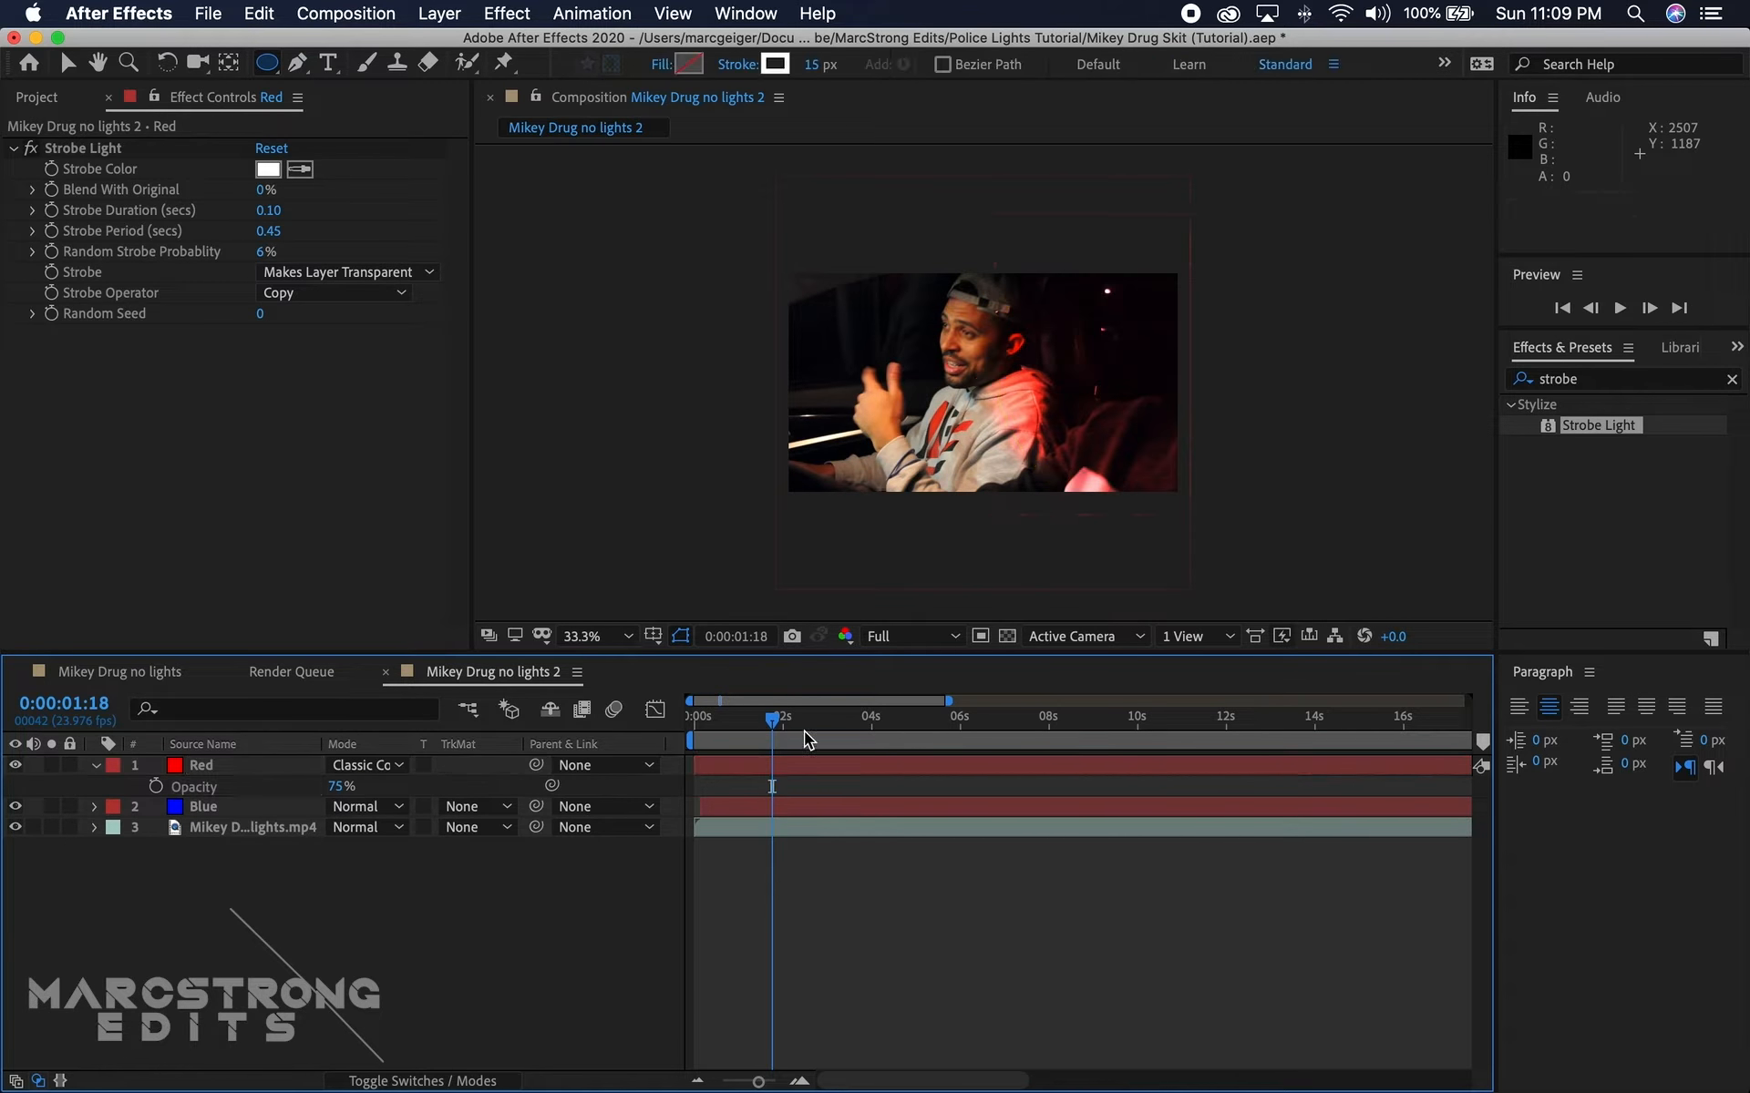
{"action": "mouse_move", "coordinate": [772, 720]}
{"action": "left_mouse_down"}
{"action": "mouse_move", "coordinate": [745, 743]}
{"action": "mouse_move", "coordinate": [769, 731]}
{"action": "left_mouse_up"}
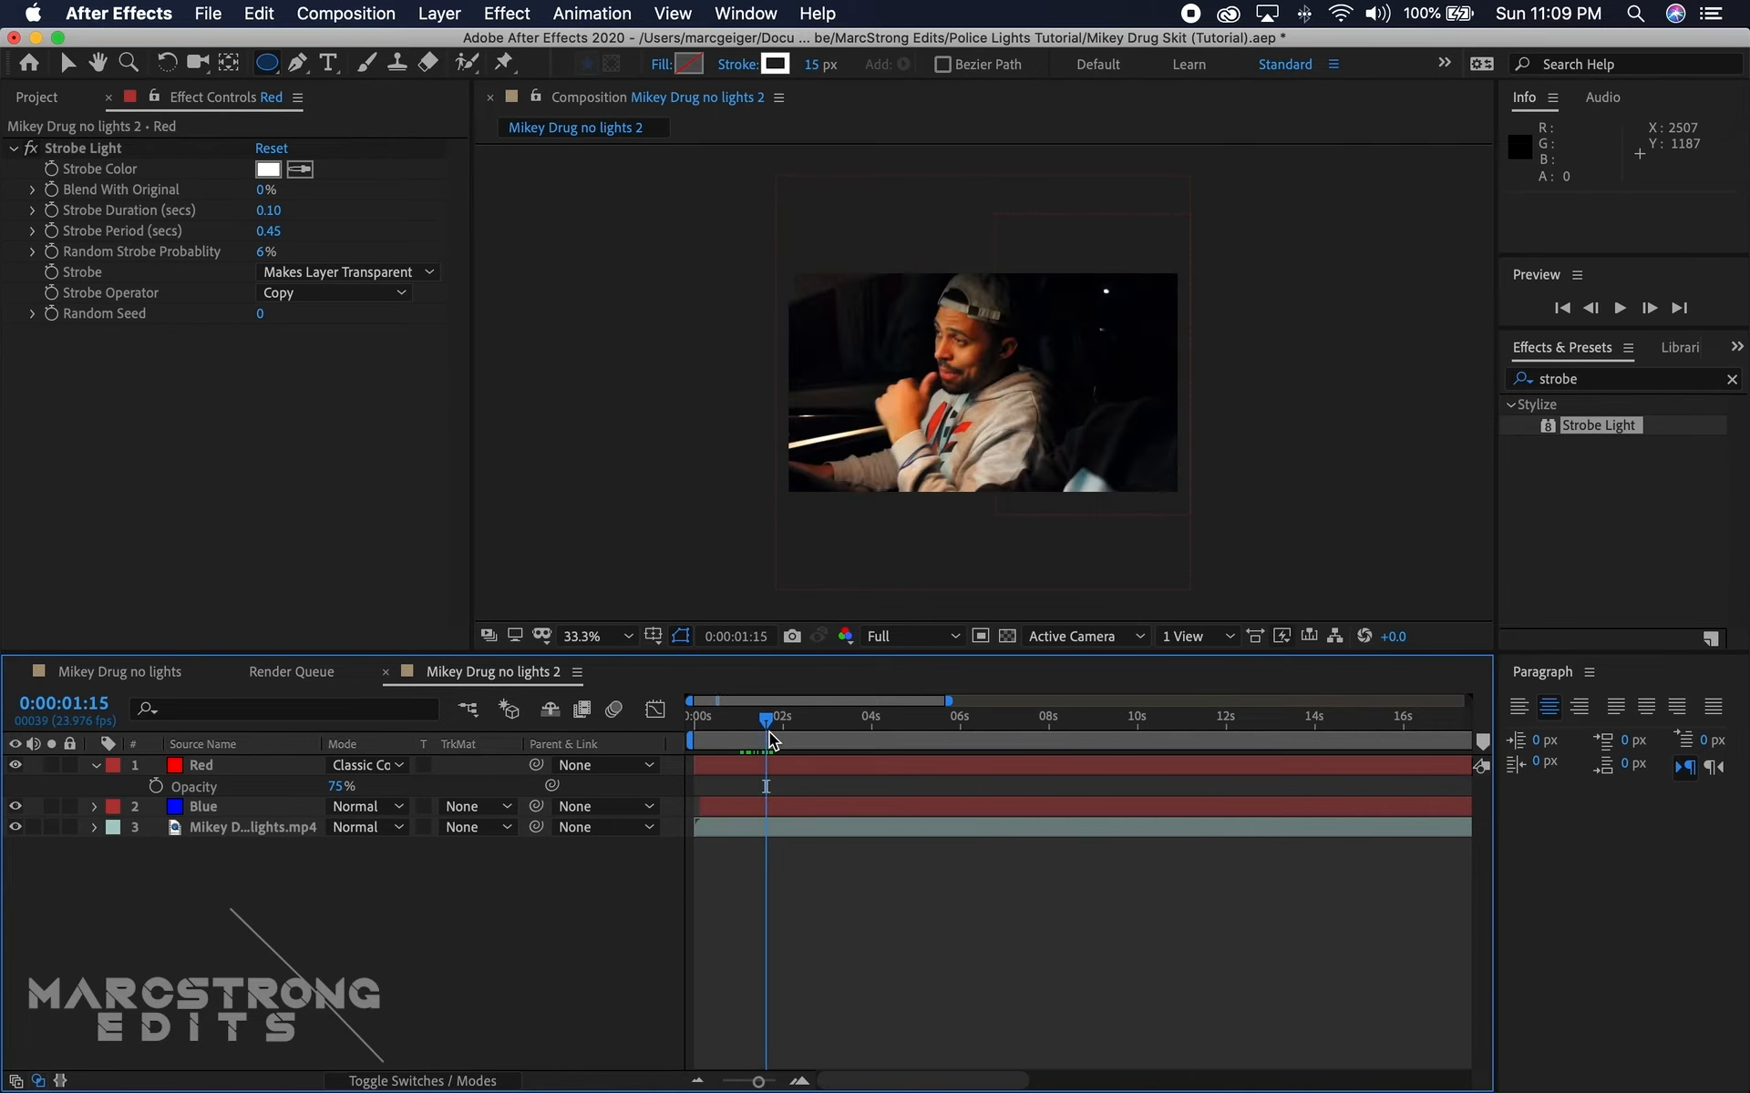
{"action": "key", "text": "space"}
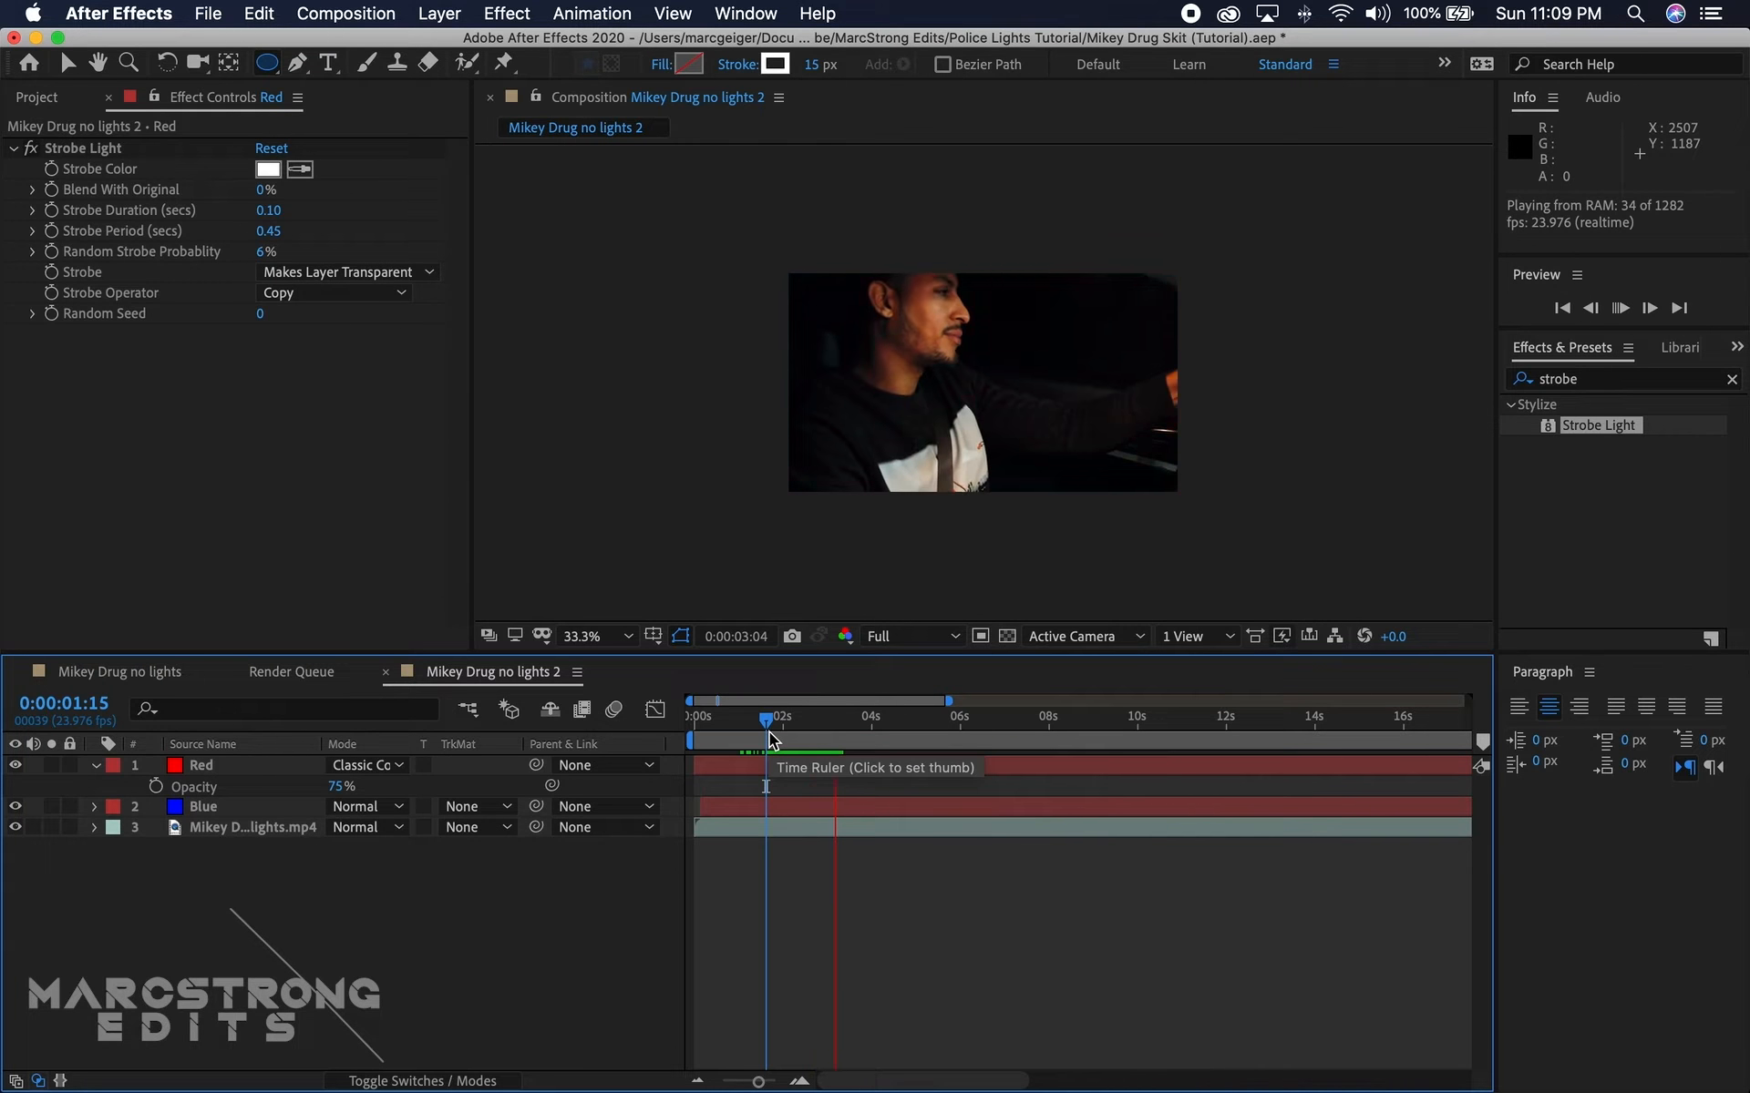
Step: At 0:00:01:18, set the Blue layer's opacity to 75%
{"action": "left_click", "coordinate": [781, 722]}
{"action": "left_click_drag", "start_coordinate": [781, 726], "coordinate": [772, 740]}
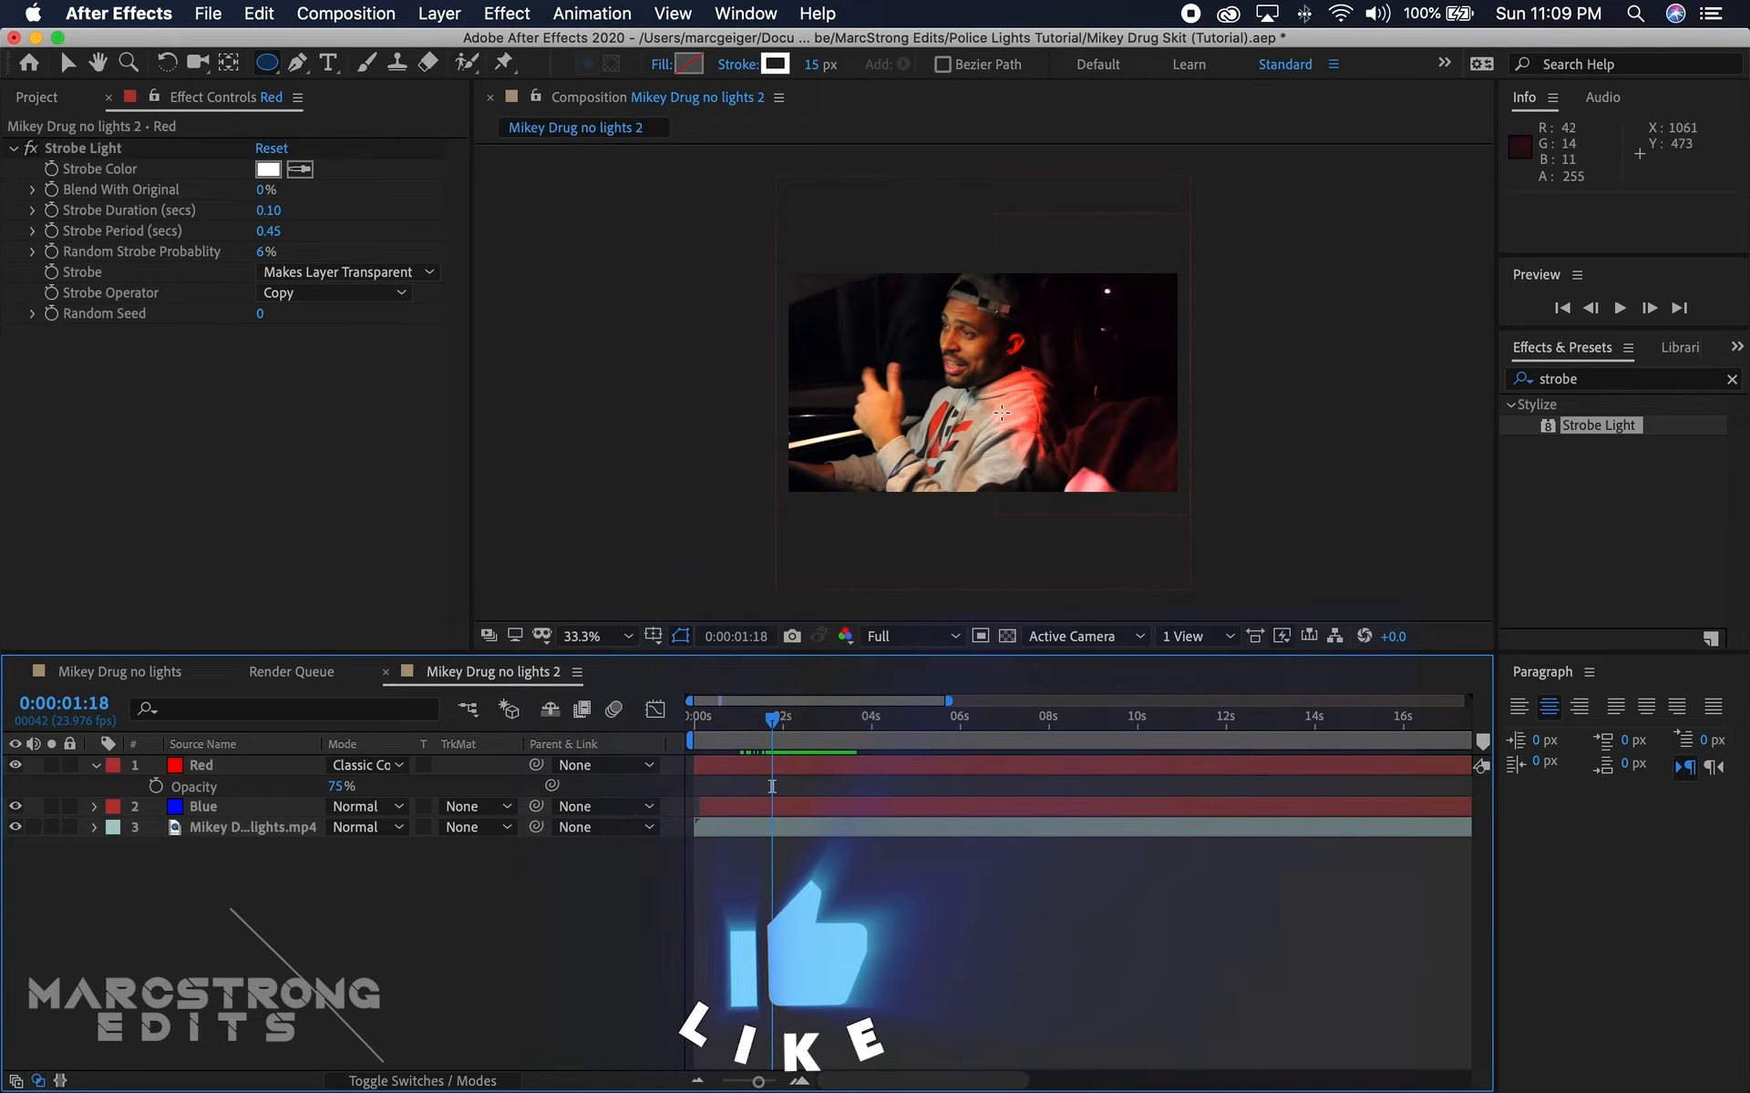
{"action": "left_click", "coordinate": [208, 809]}
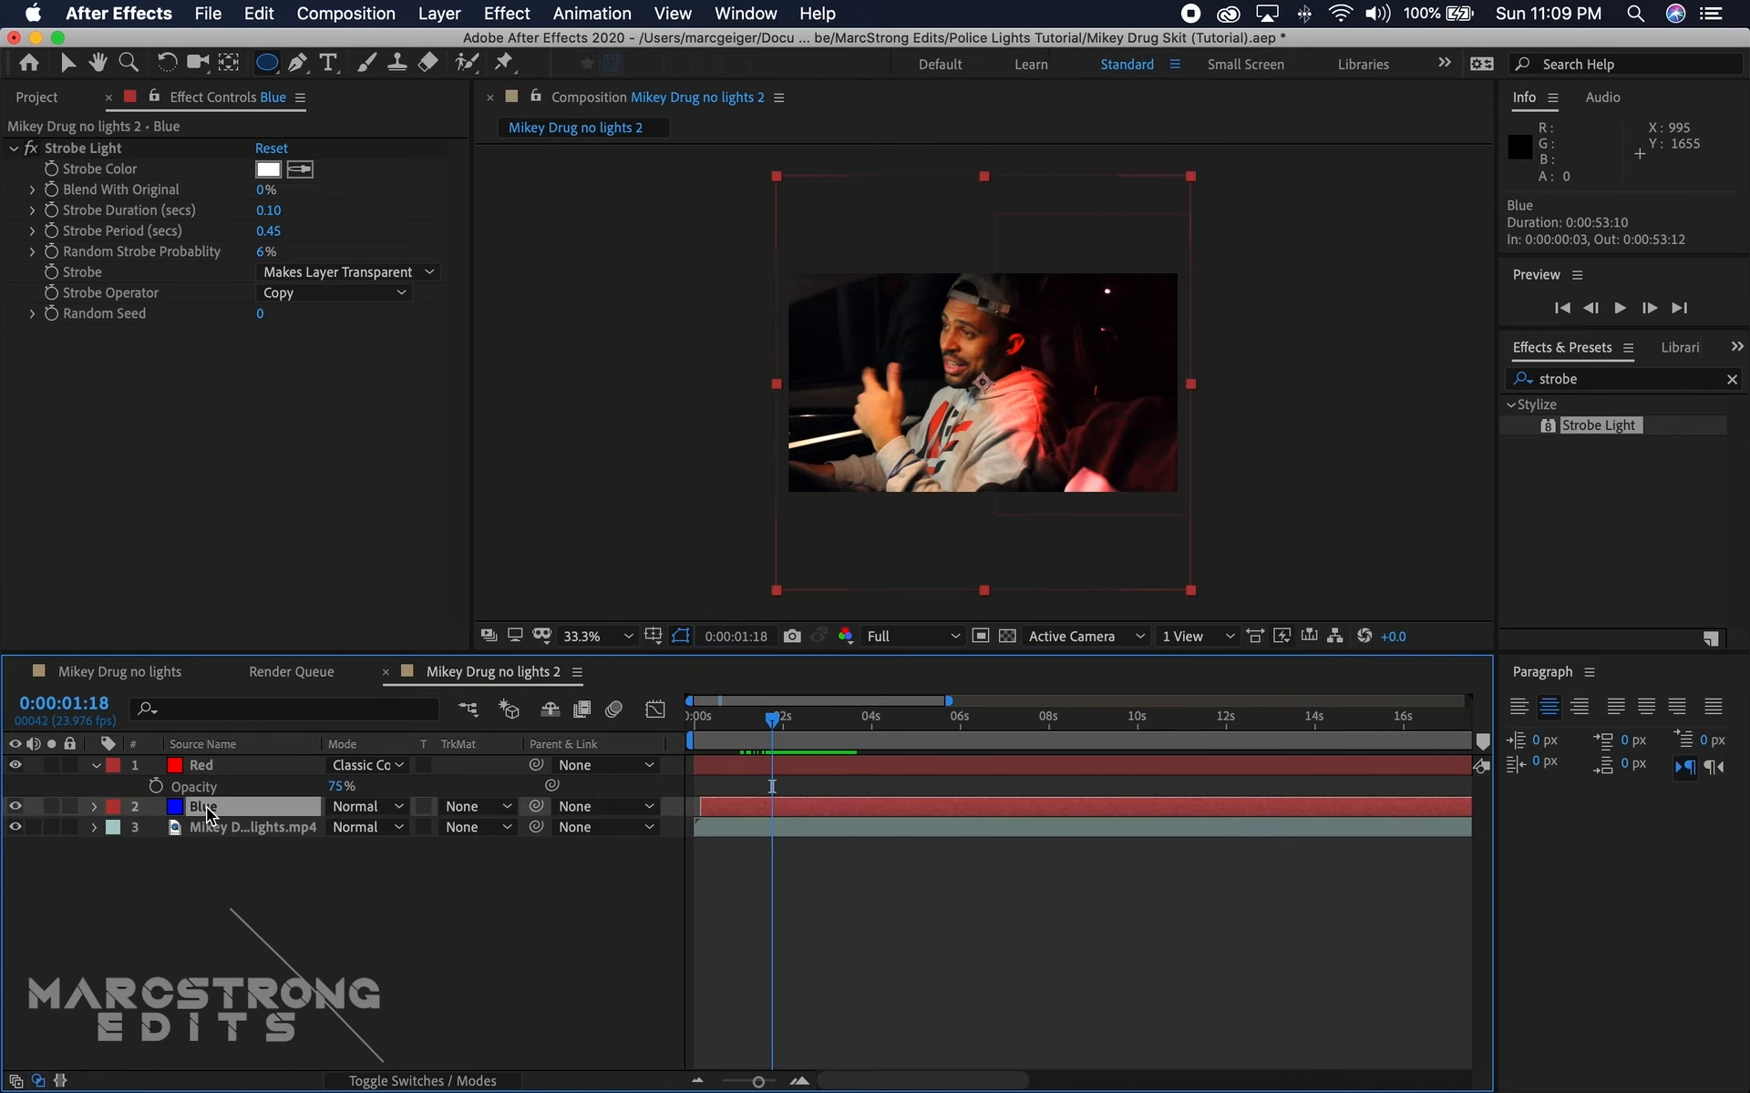
{"action": "key", "text": "t"}
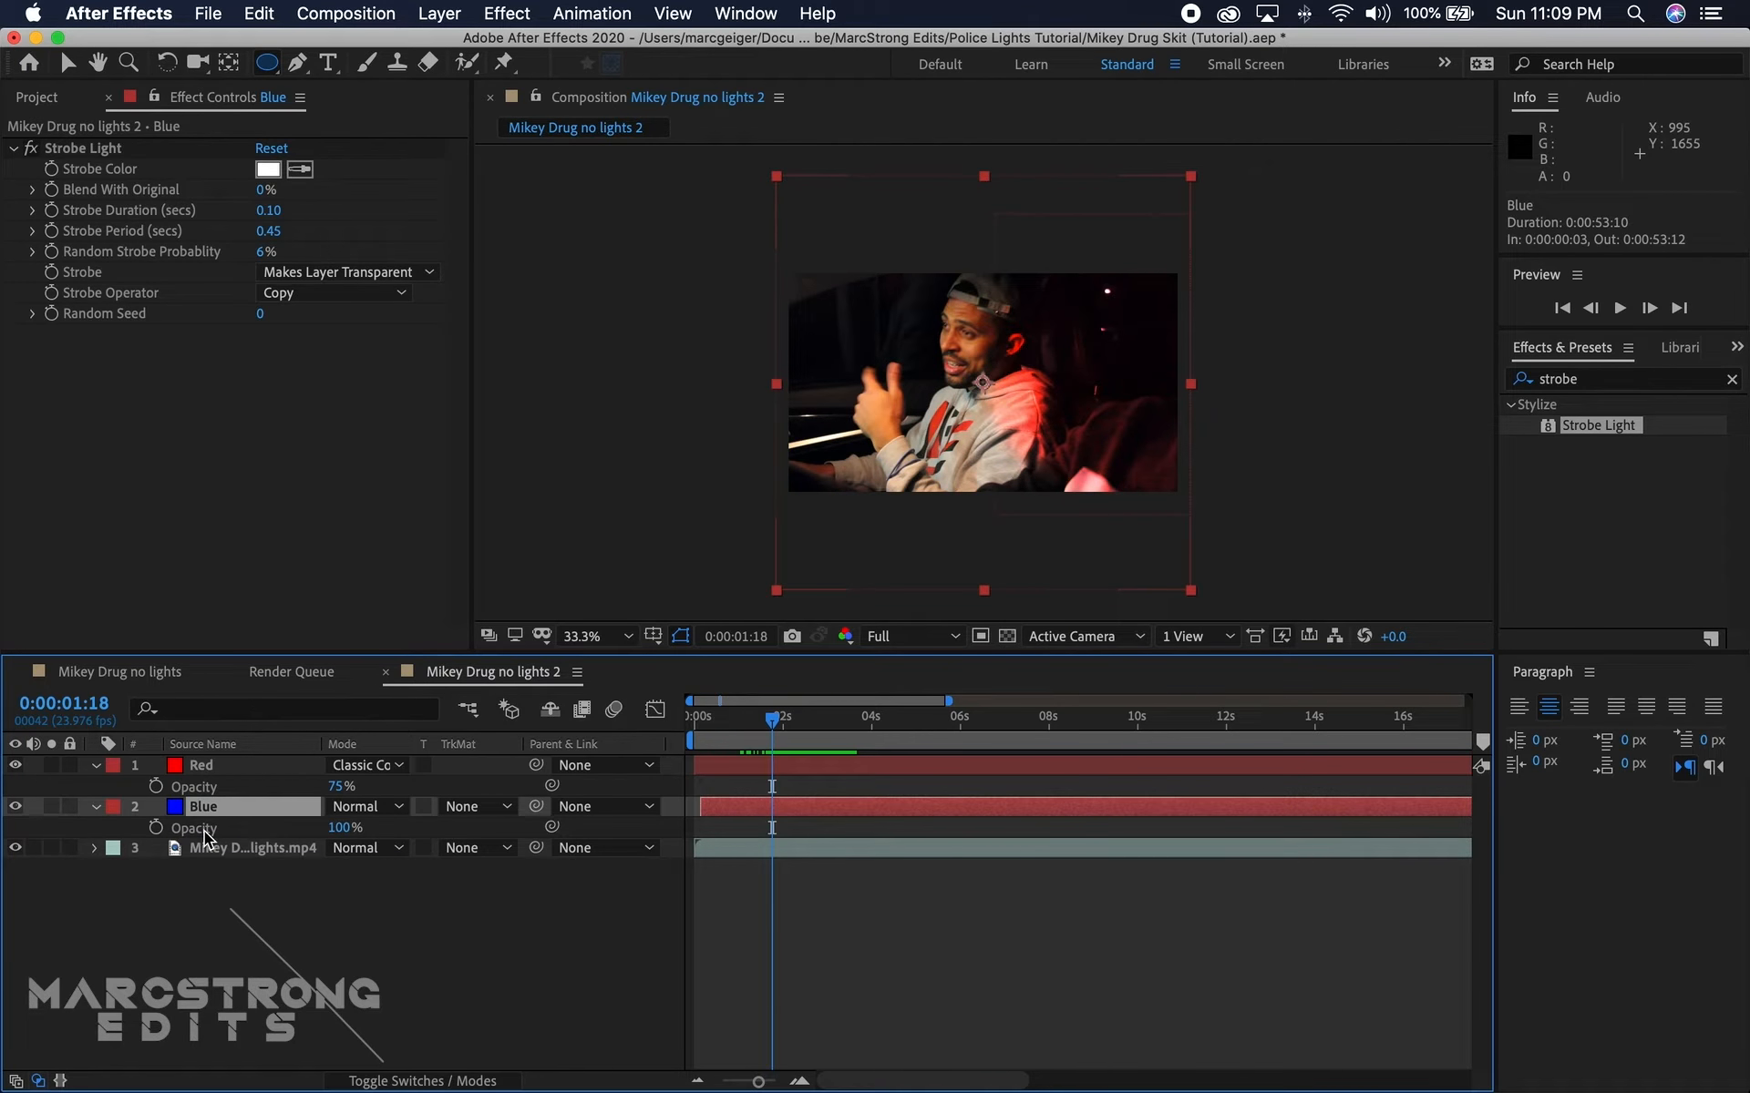
{"action": "left_click", "coordinate": [342, 827]}
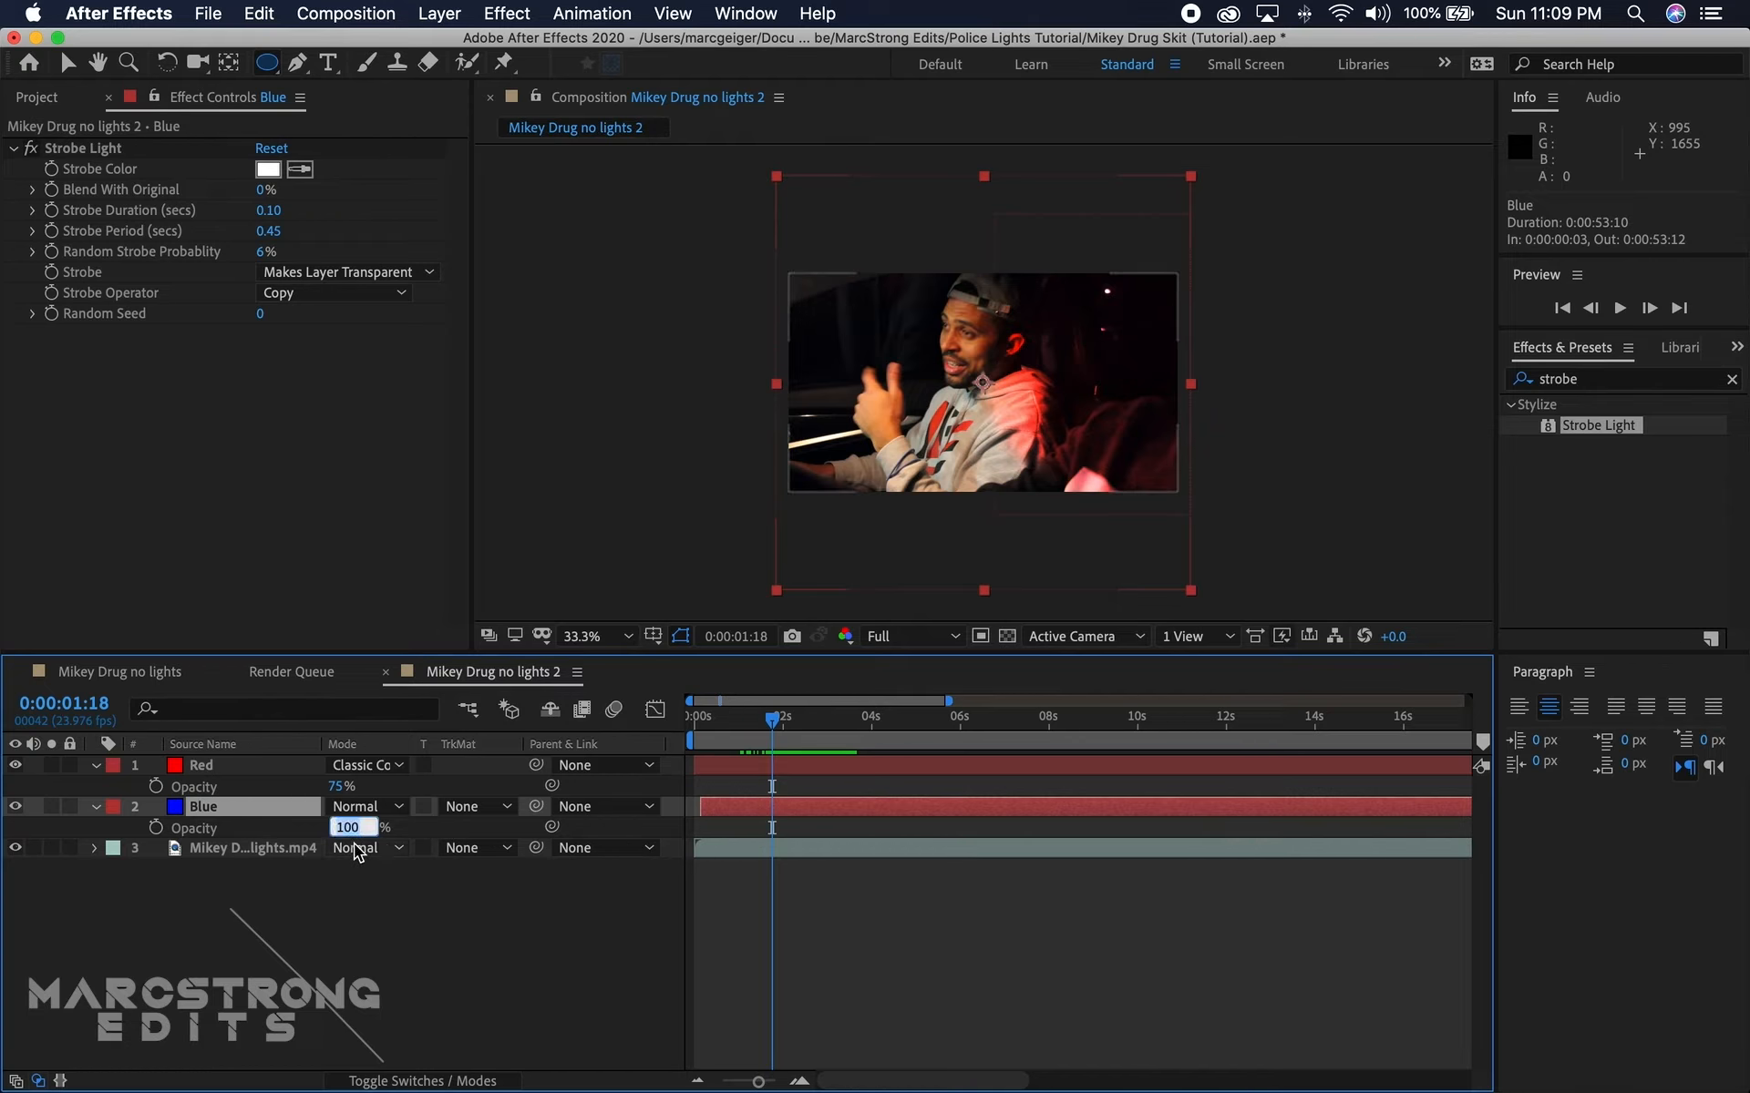
{"action": "type", "text": "75"}
{"action": "key", "text": "Return"}
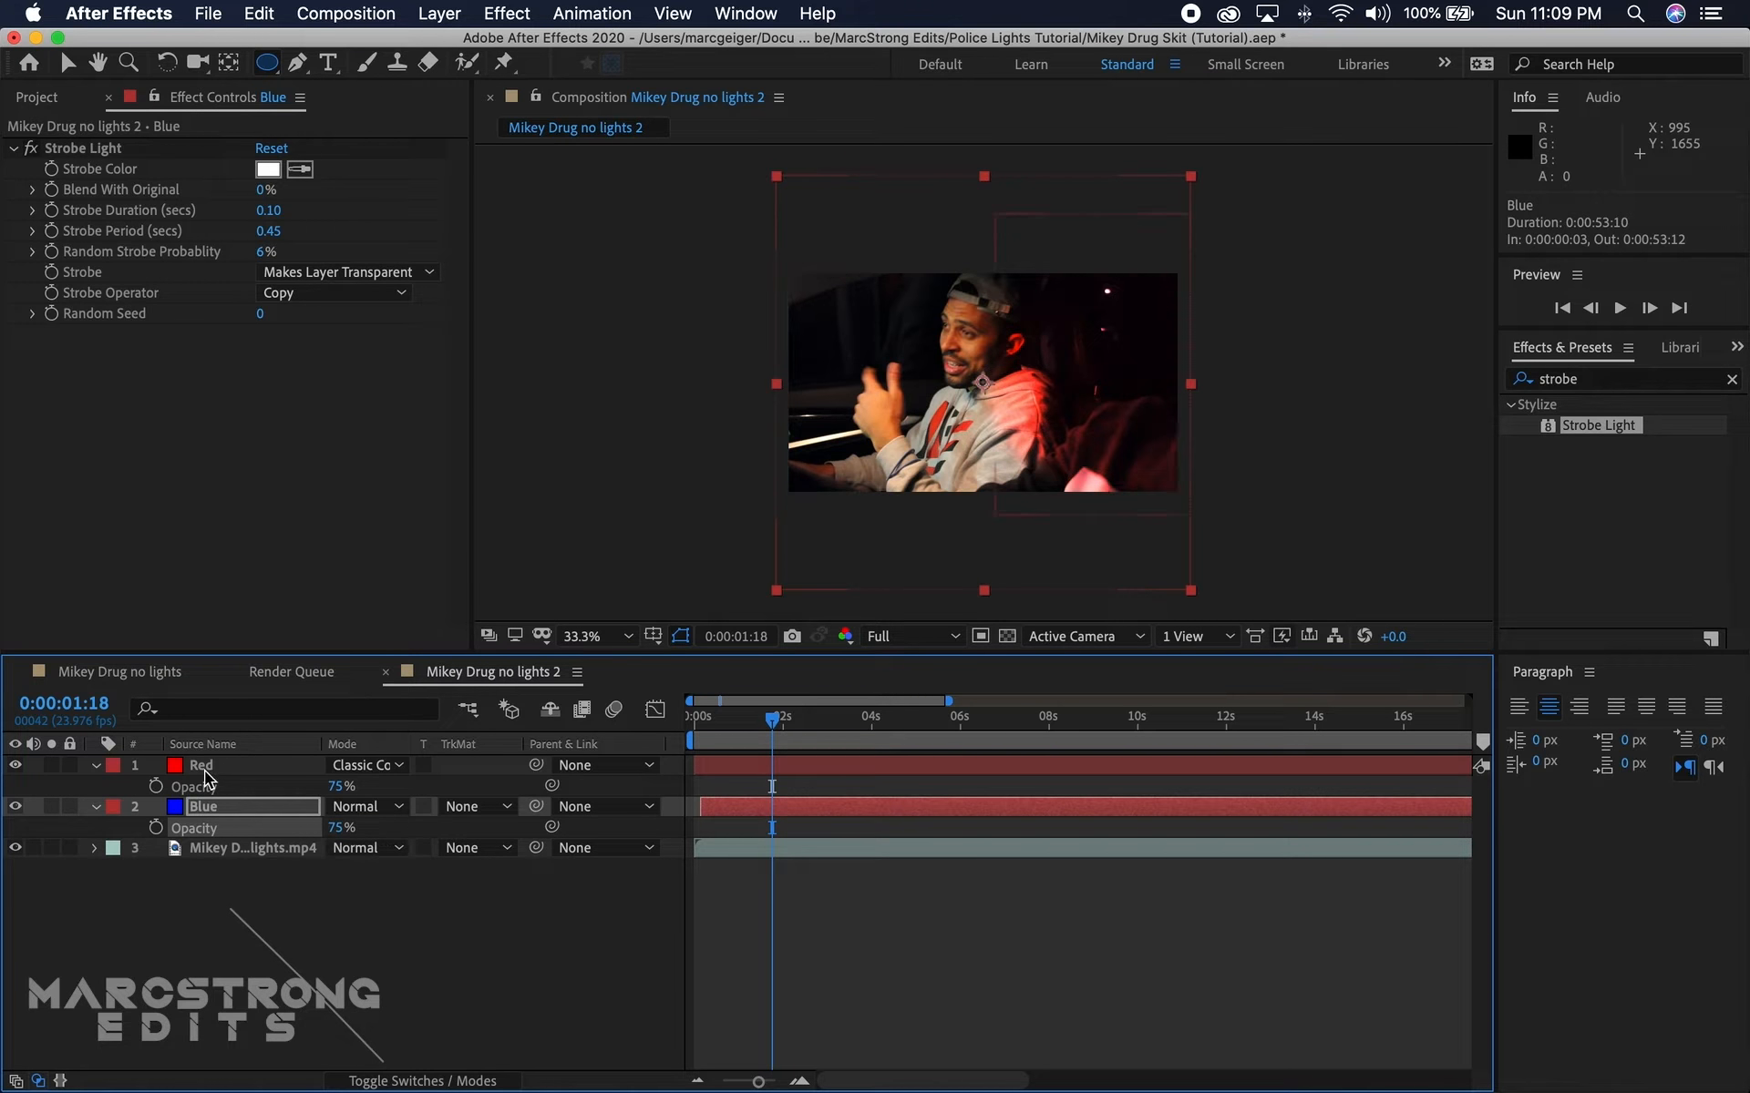
Step: Copy Mask 1 from the Red layer and paste it onto the Blue layer
{"action": "left_click", "coordinate": [204, 770]}
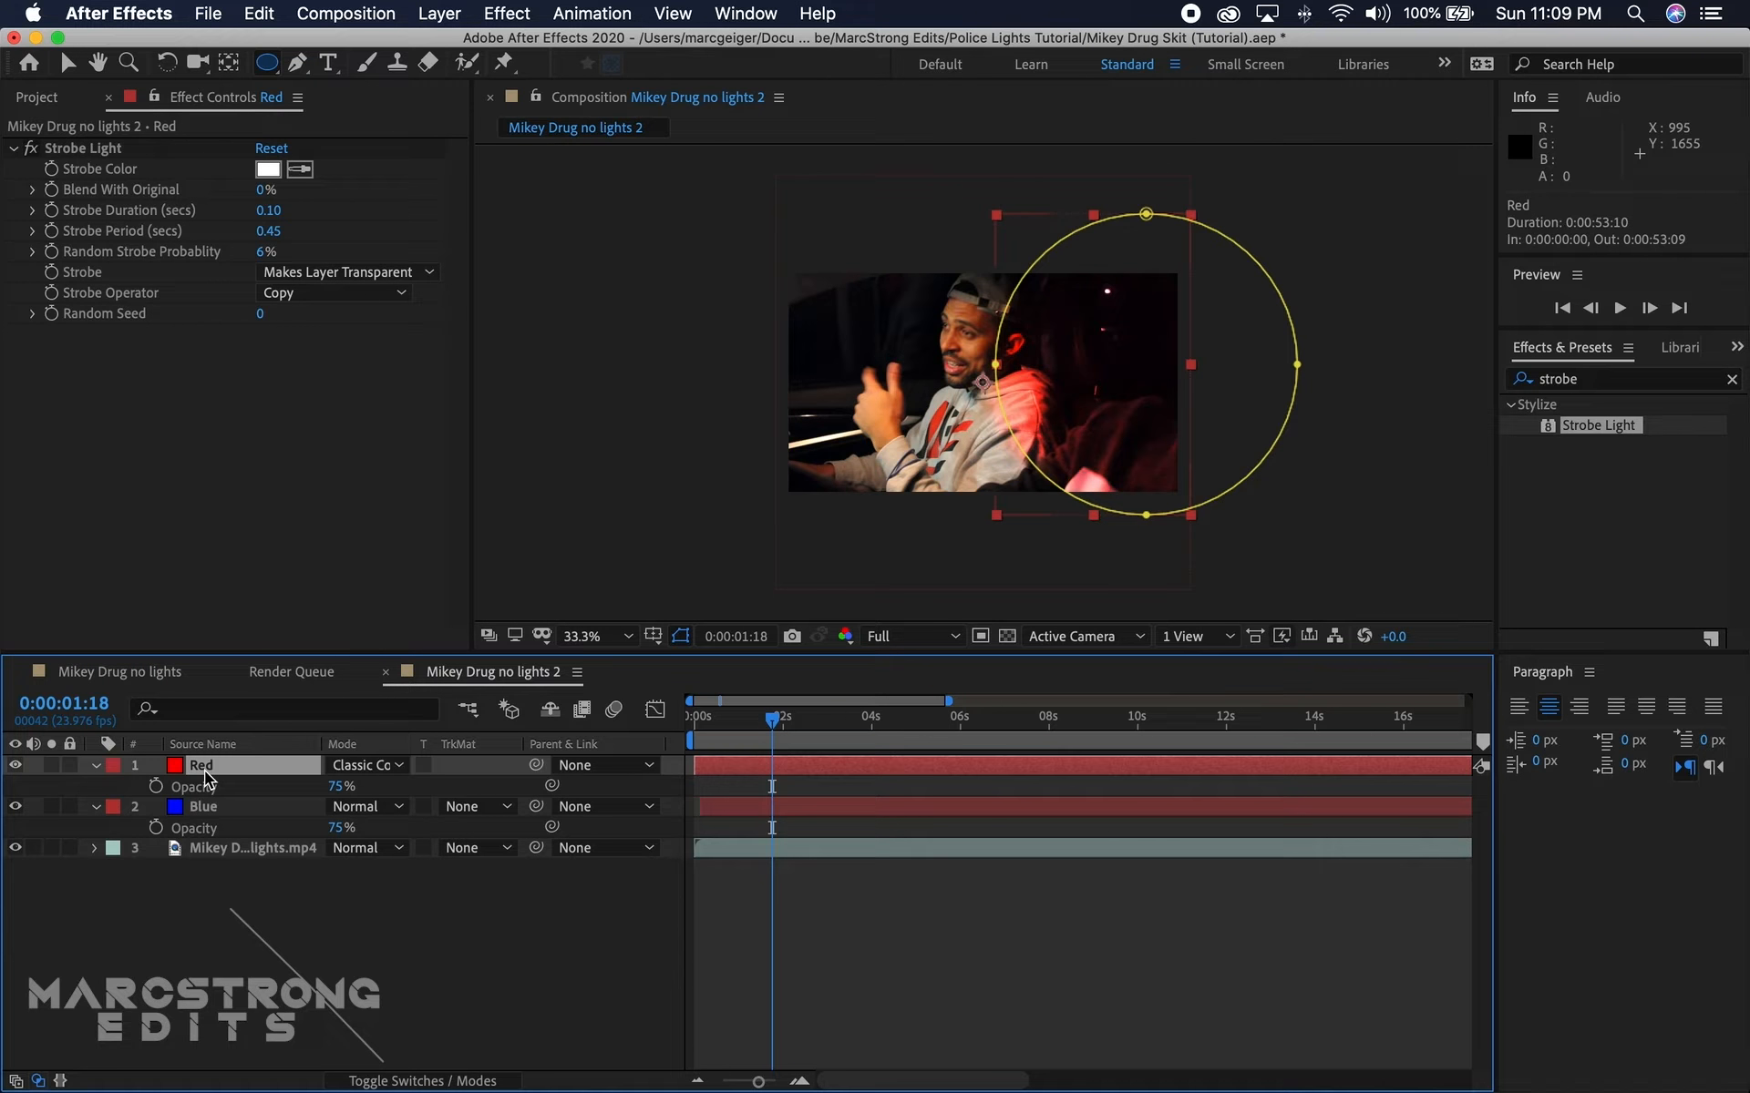
{"action": "key", "text": "m"}
{"action": "left_click", "coordinate": [191, 788]}
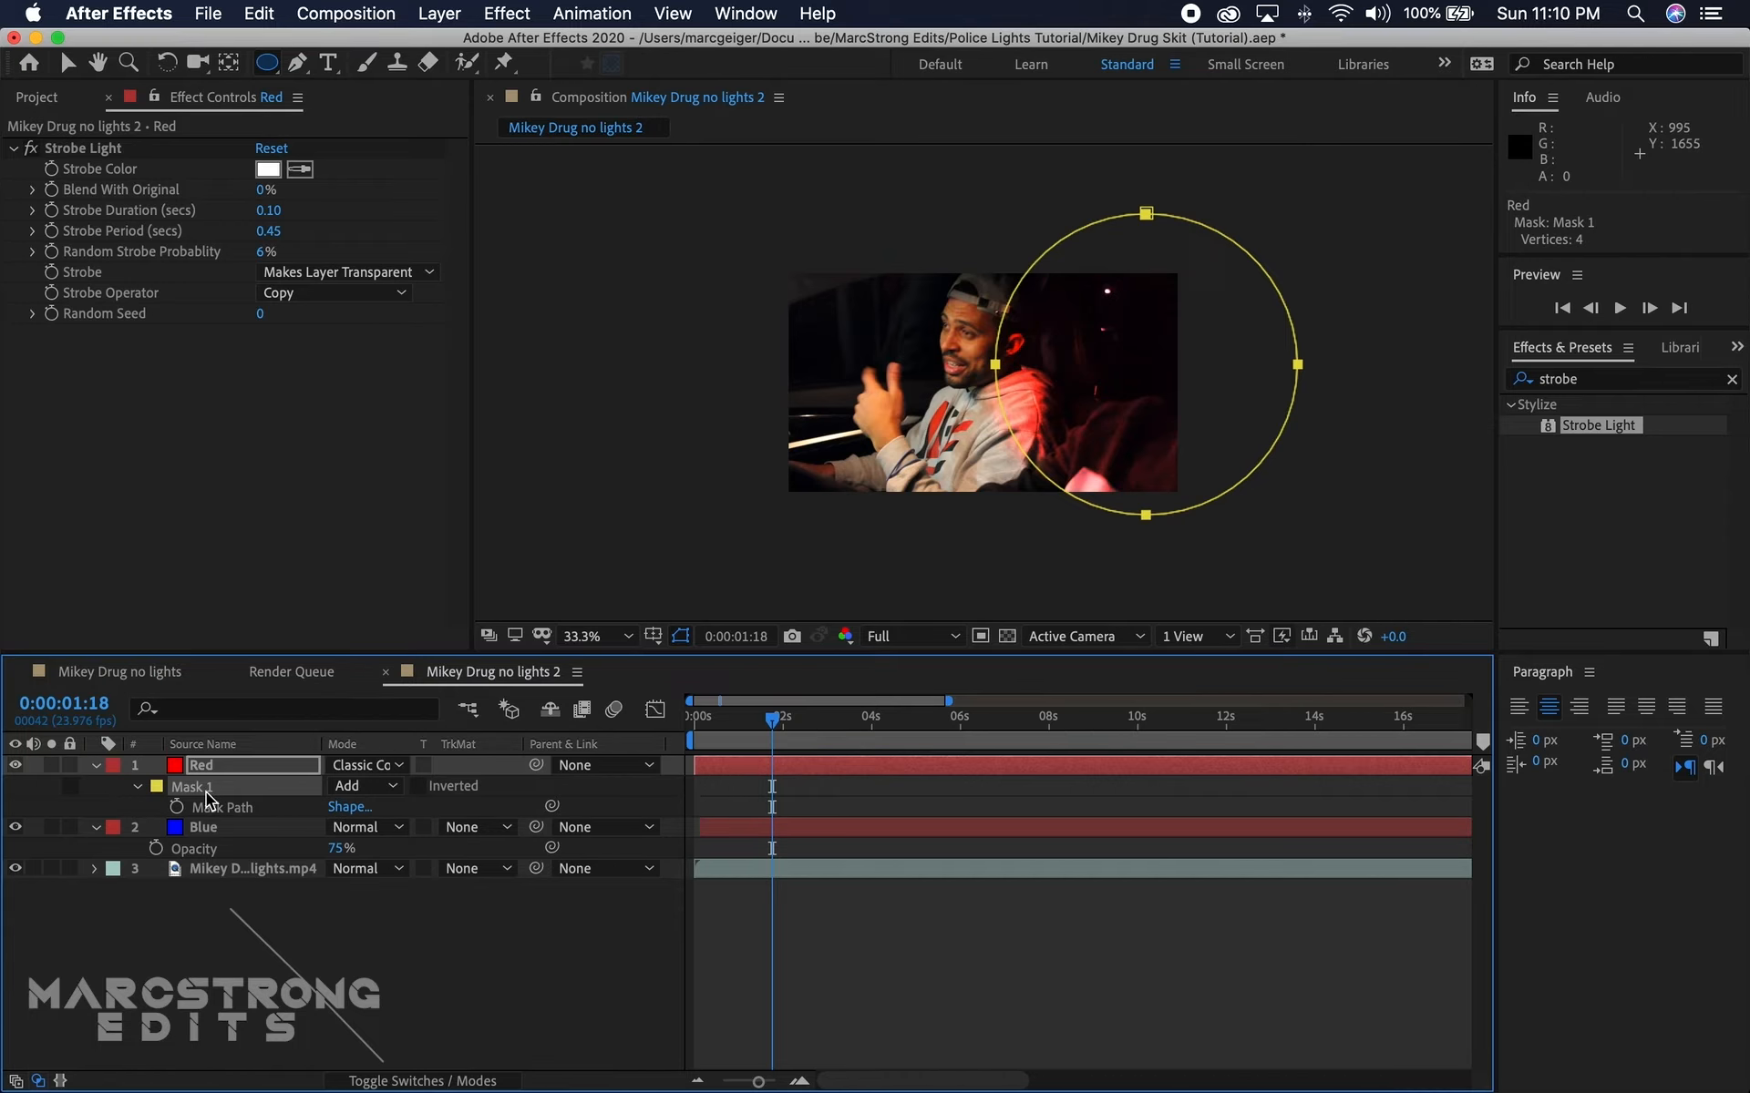
{"action": "left_click", "coordinate": [202, 828]}
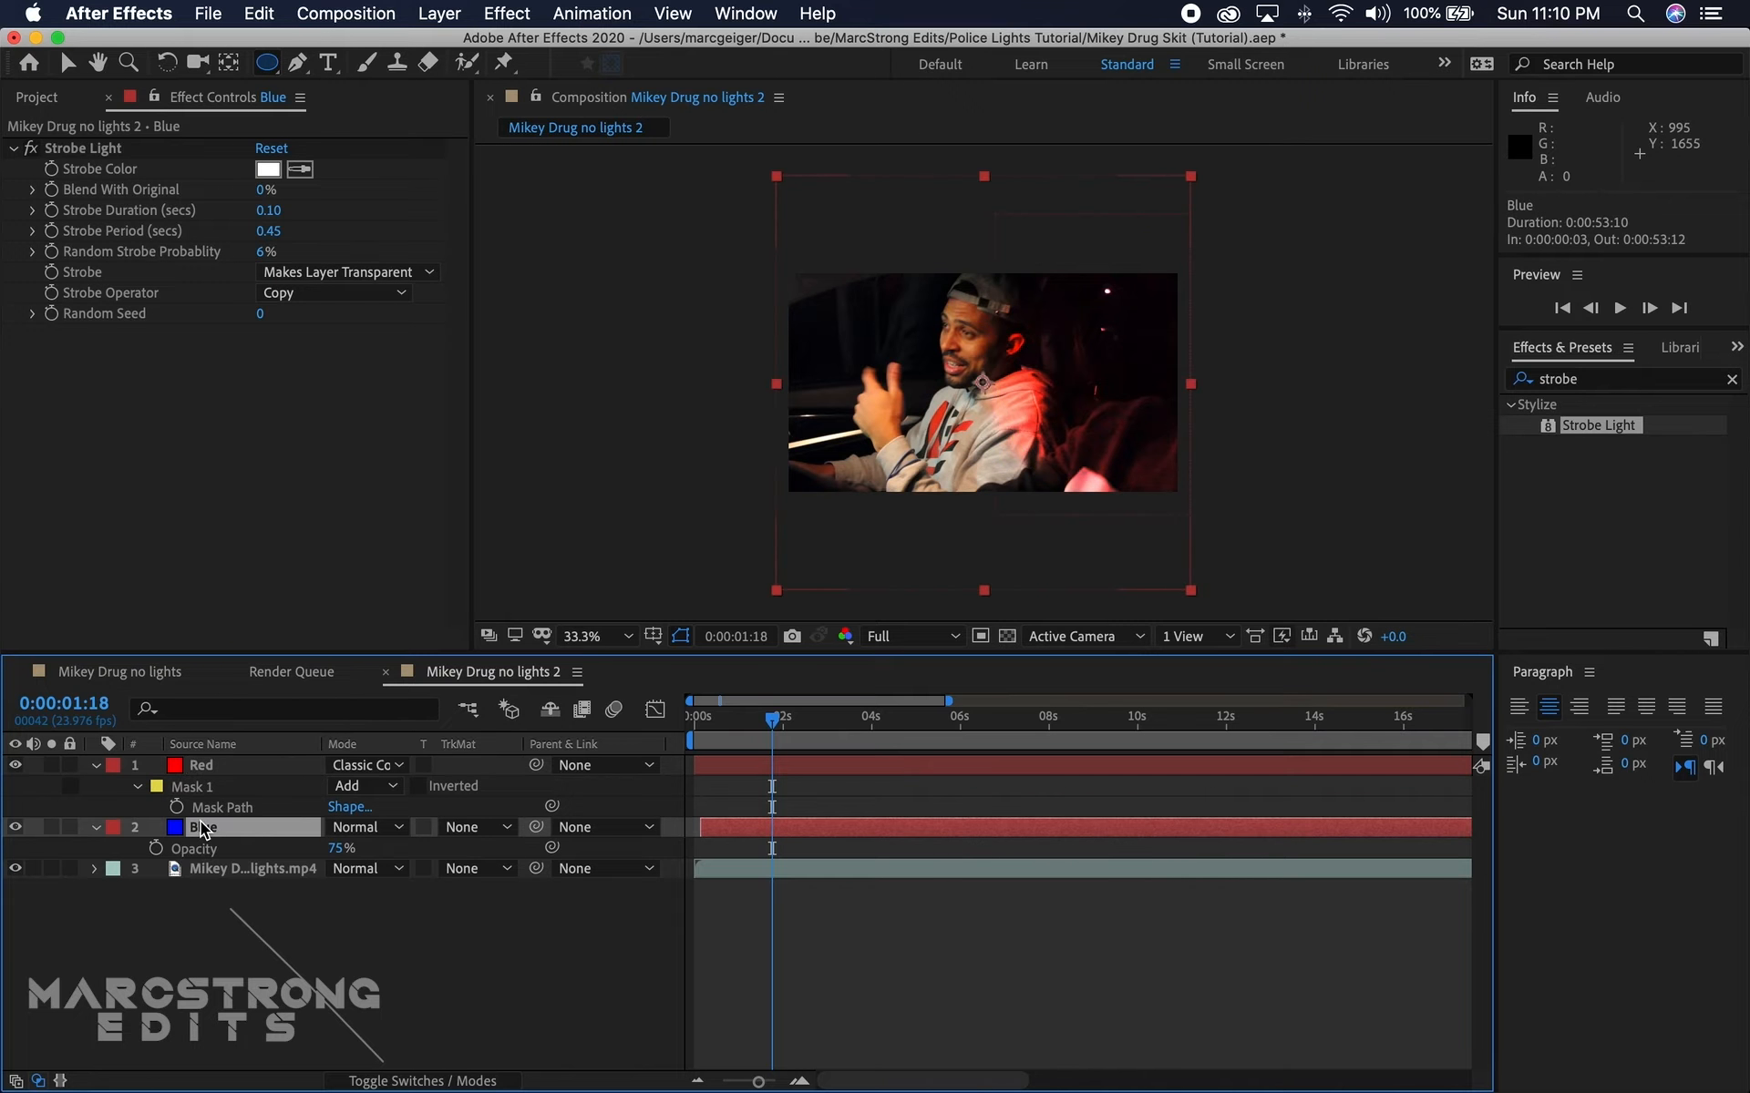
{"action": "key", "text": "super+v"}
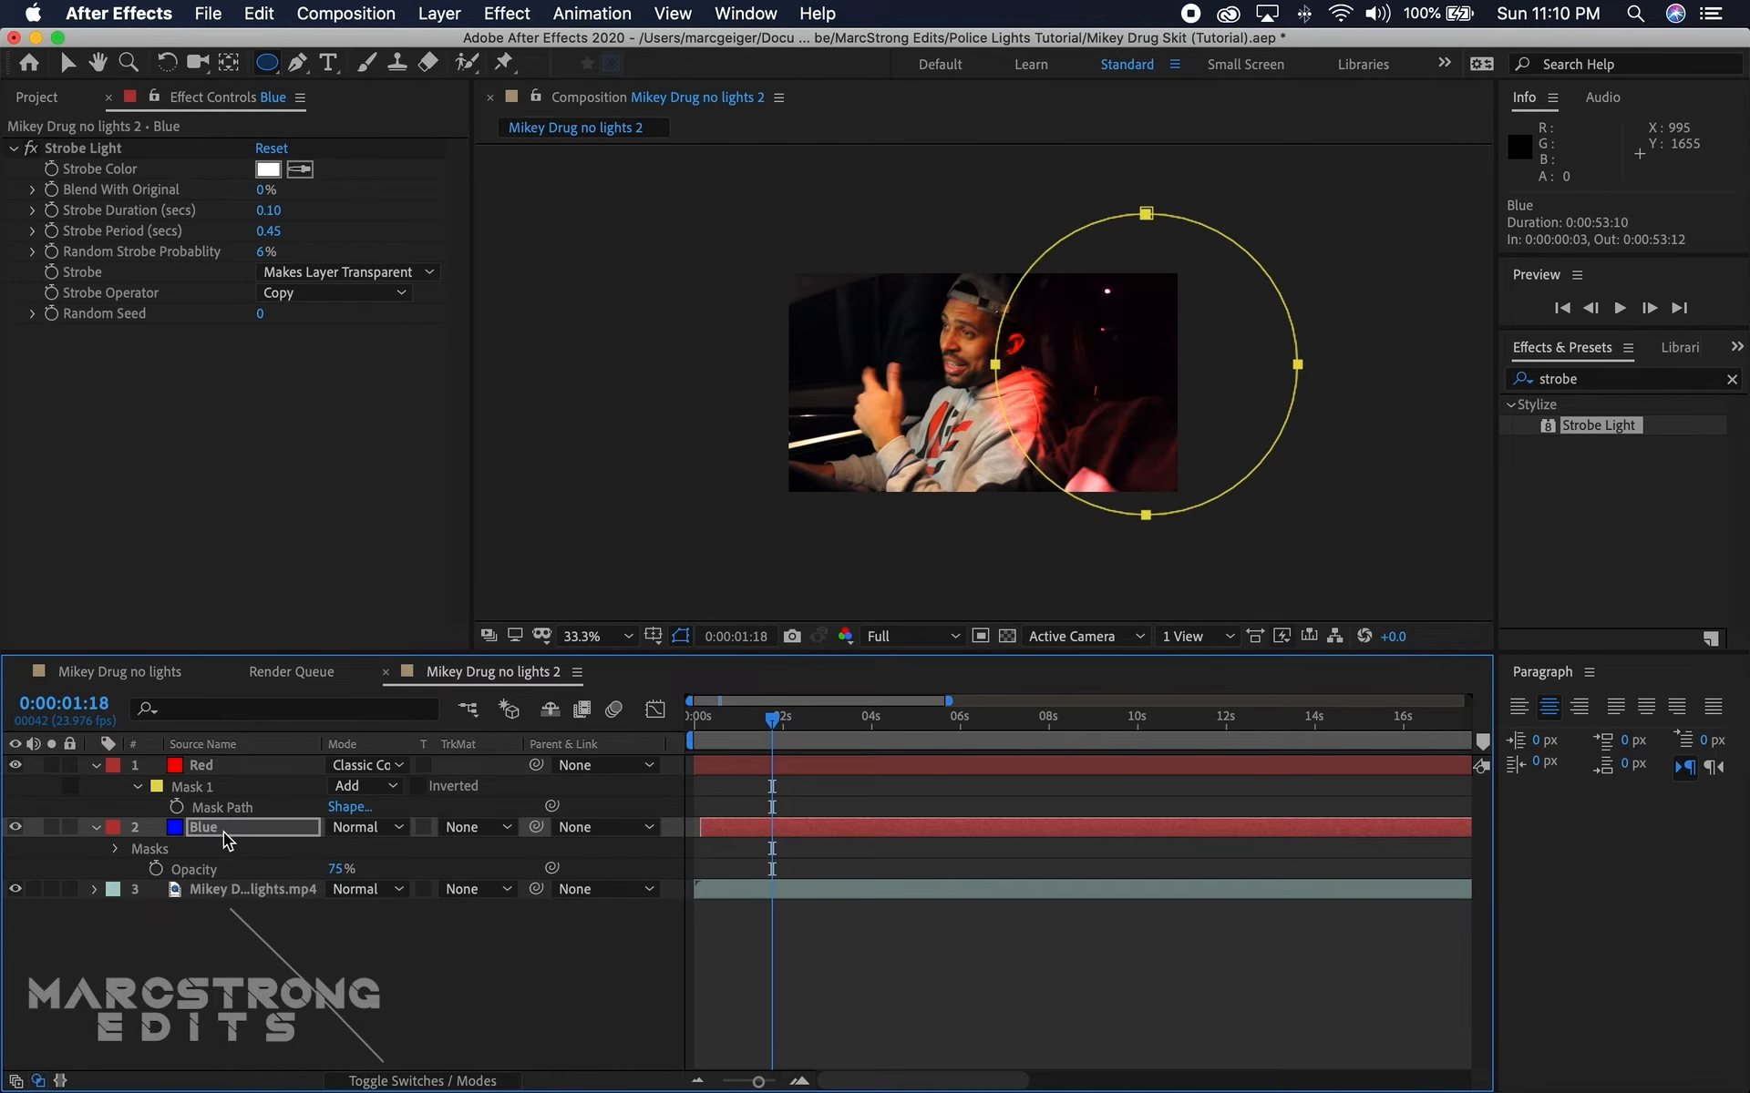
Step: At 0:00:01:01, set the Blue layer's blending mode to Classic Color Dodge and review the flashes up to 0:00:02:08
{"action": "left_click_drag", "start_coordinate": [769, 729], "coordinate": [647, 752]}
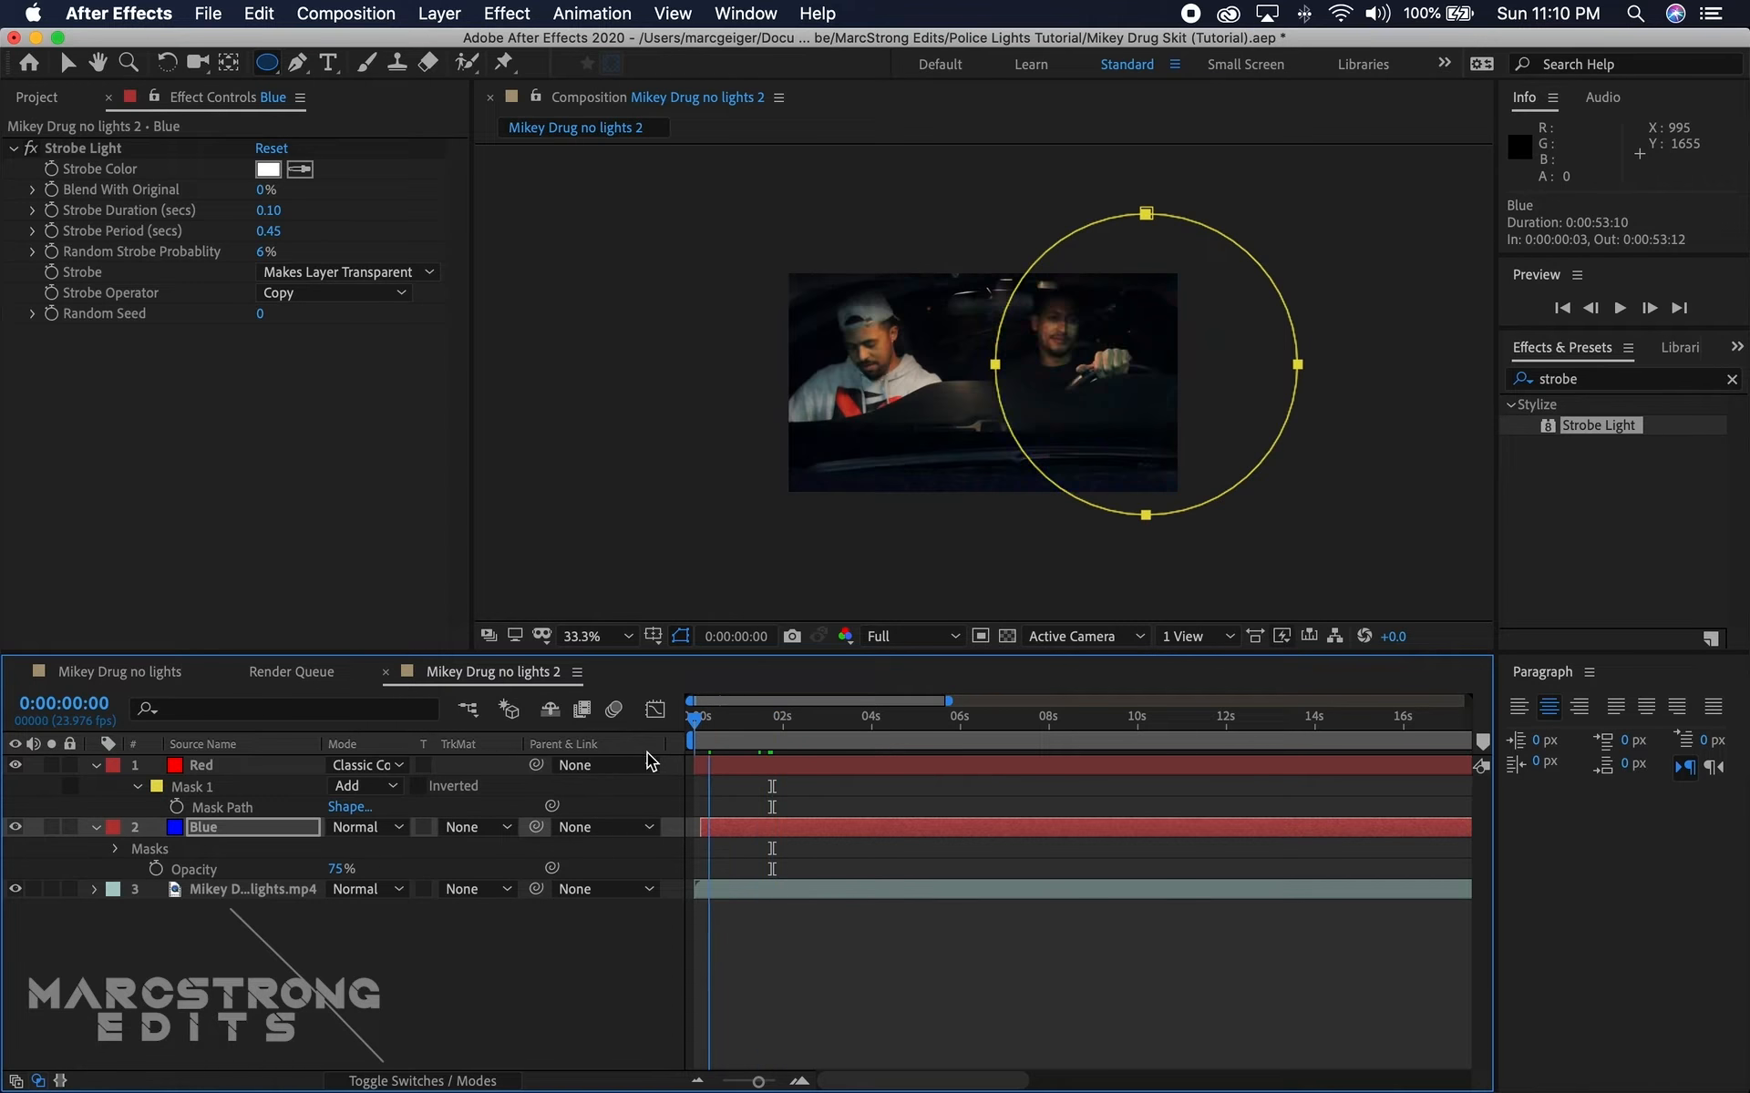
{"action": "key", "text": "space"}
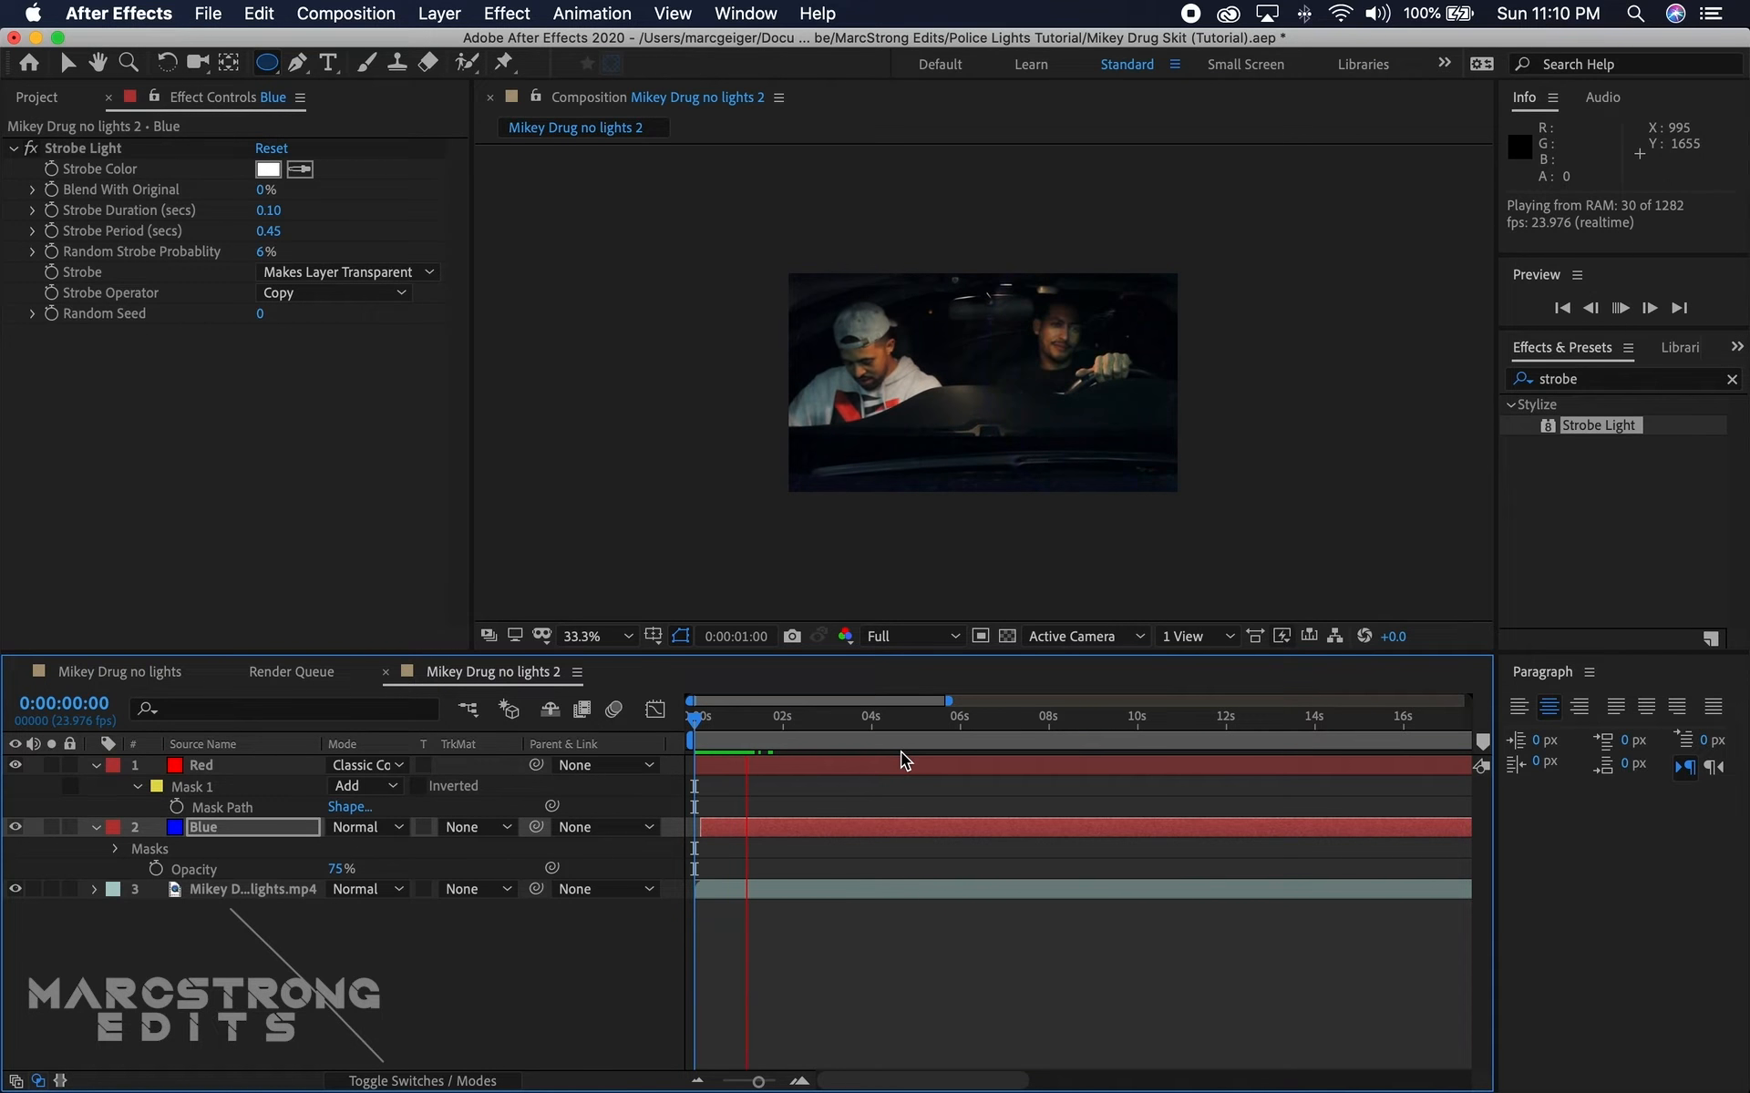
{"action": "key", "text": "space"}
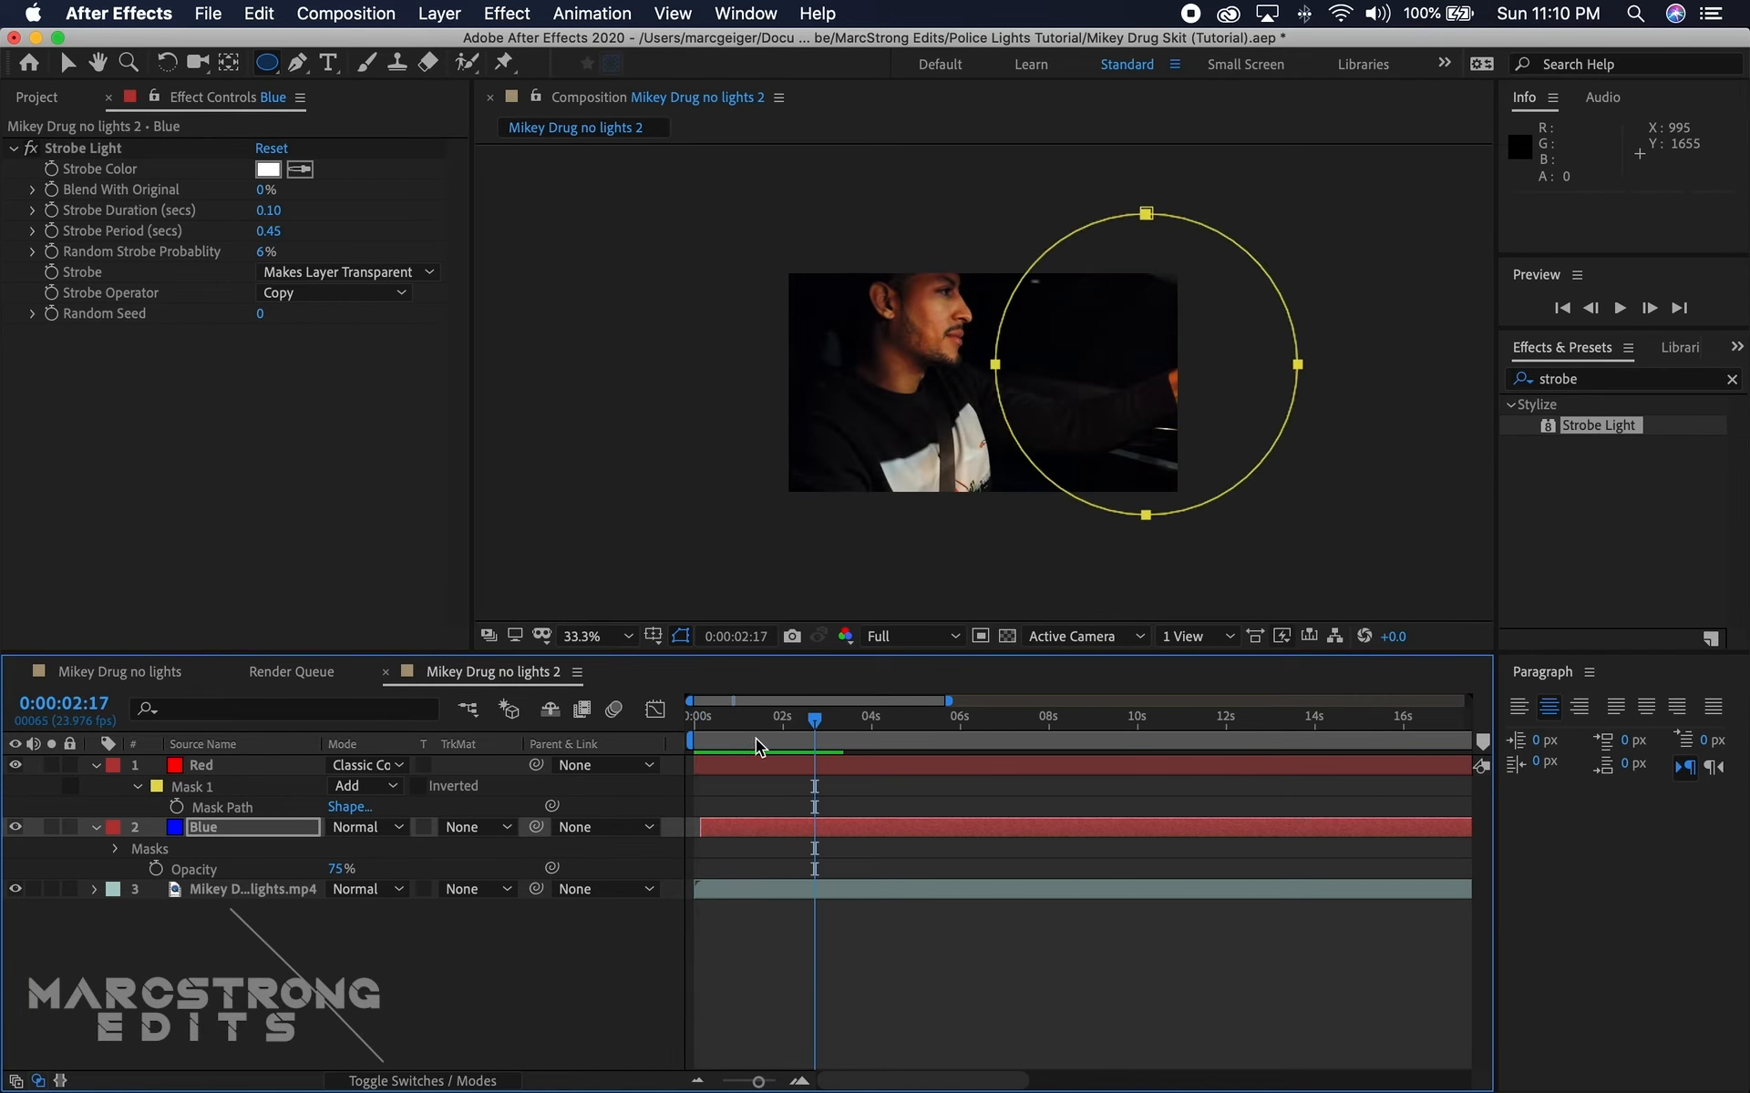
{"action": "left_click_drag", "start_coordinate": [772, 742], "coordinate": [740, 763]}
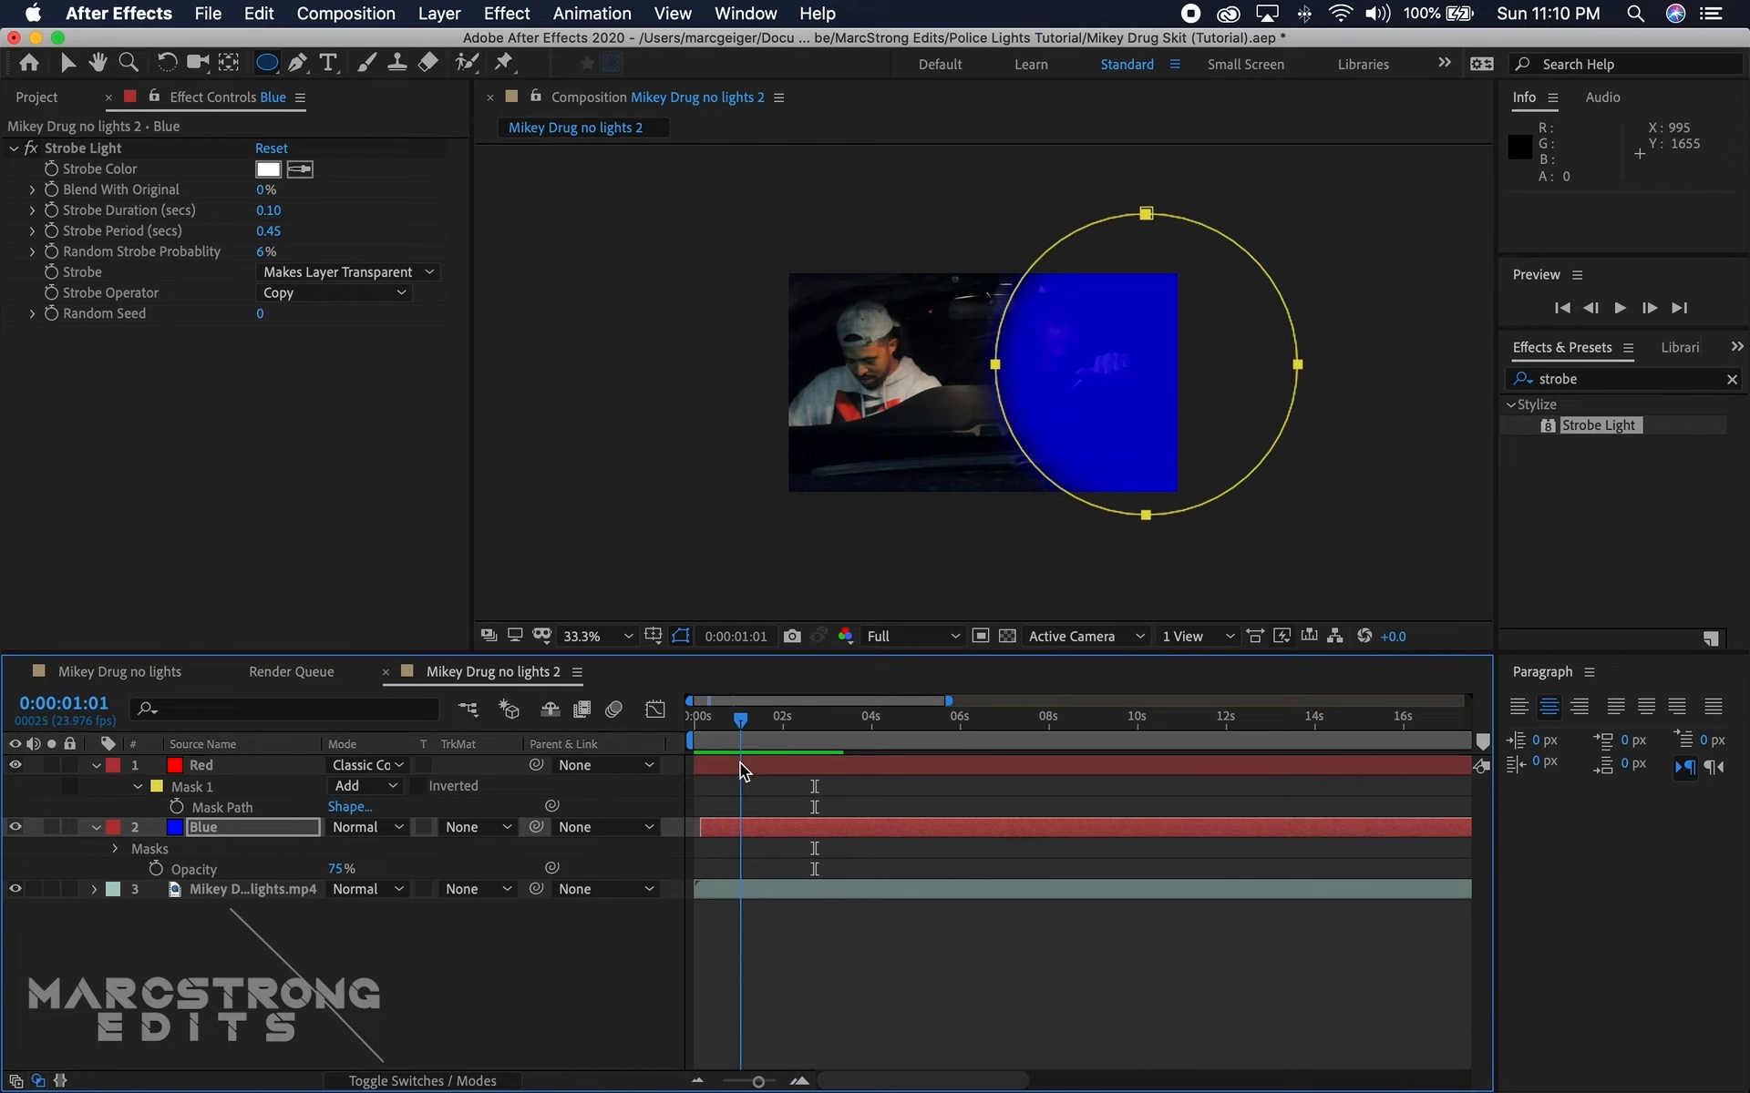
{"action": "left_click", "coordinate": [362, 829]}
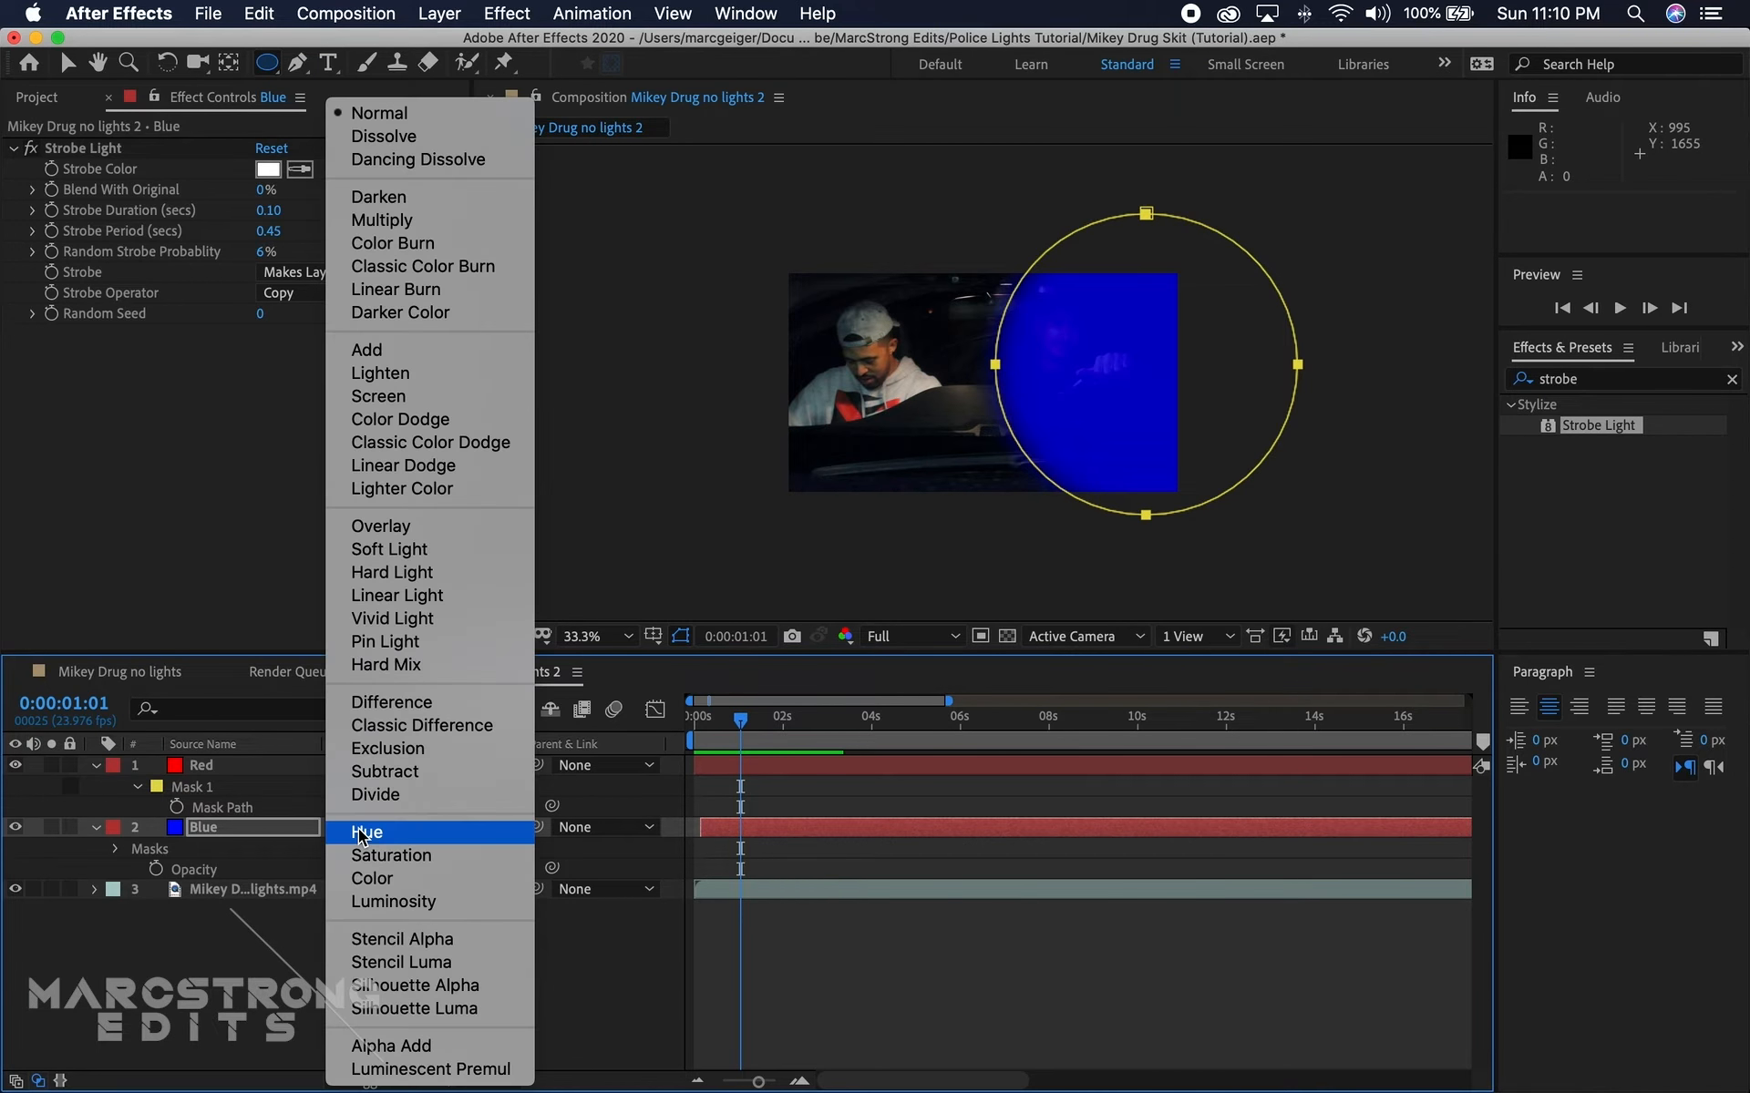
{"action": "left_click", "coordinate": [441, 441]}
{"action": "left_click", "coordinate": [512, 902]}
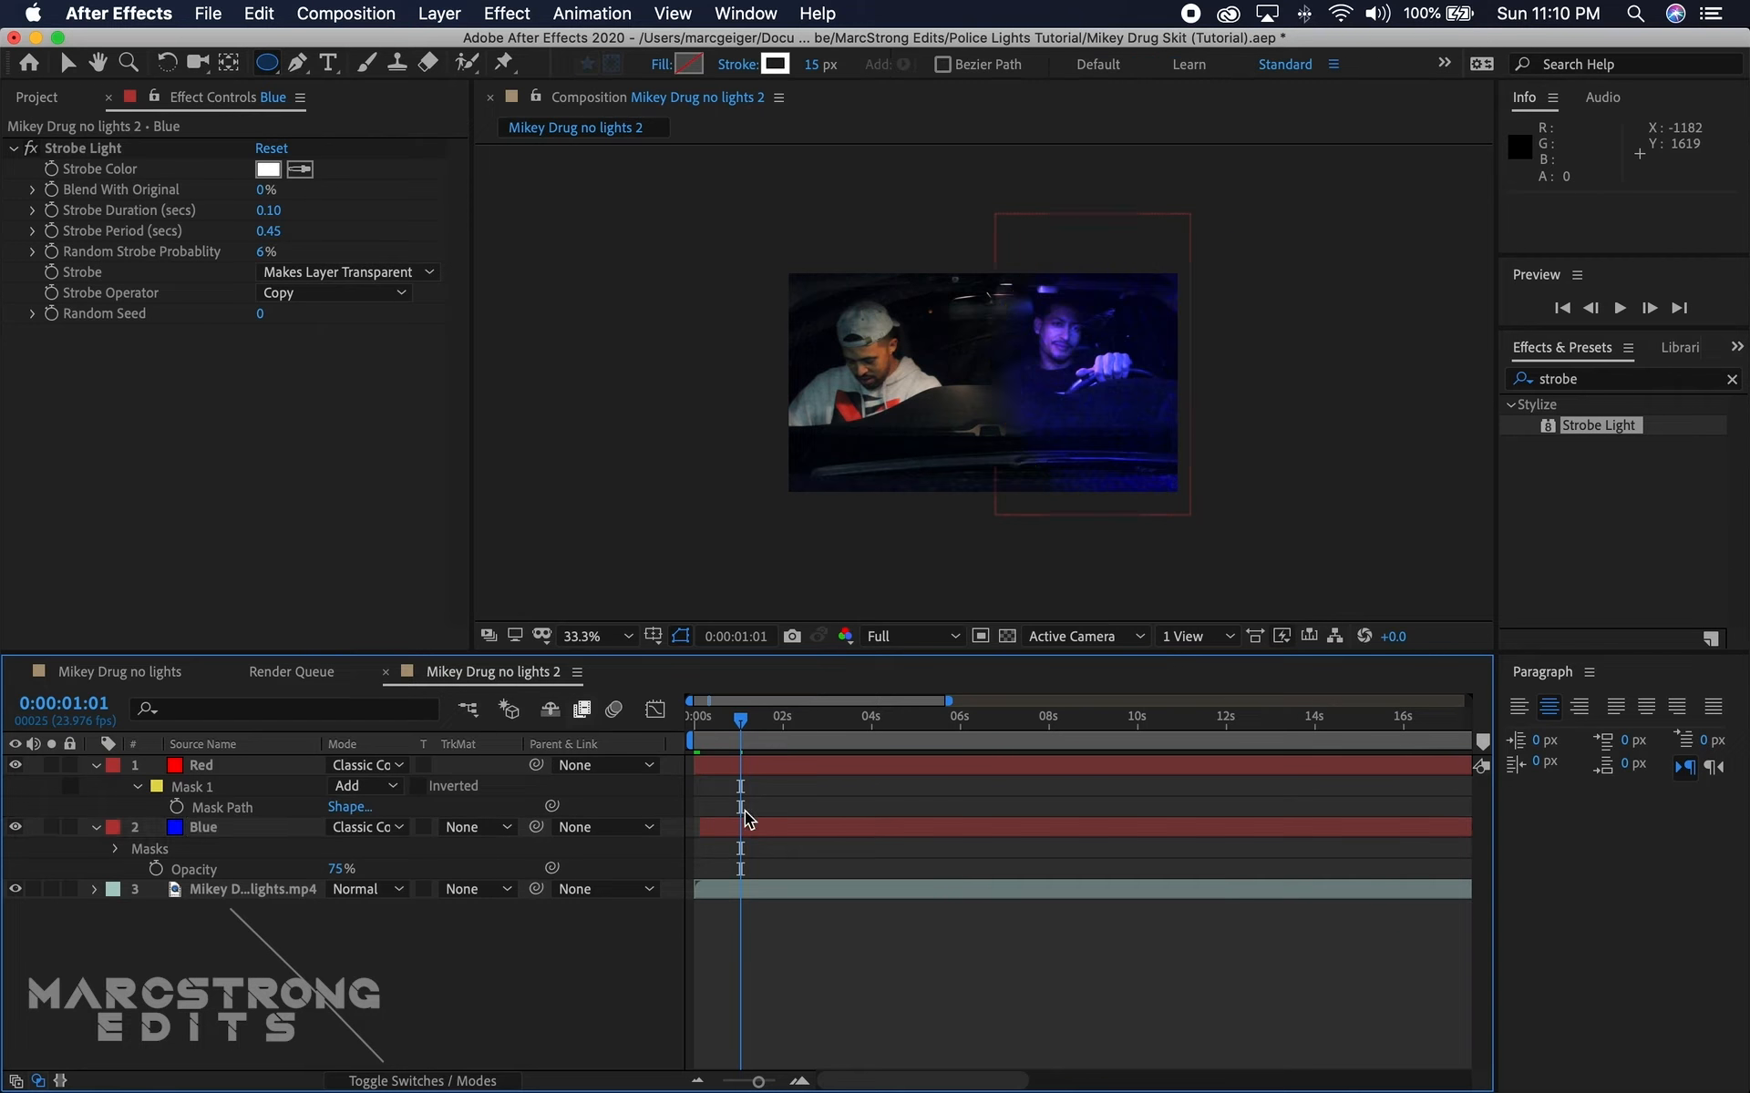
{"action": "key", "text": "space"}
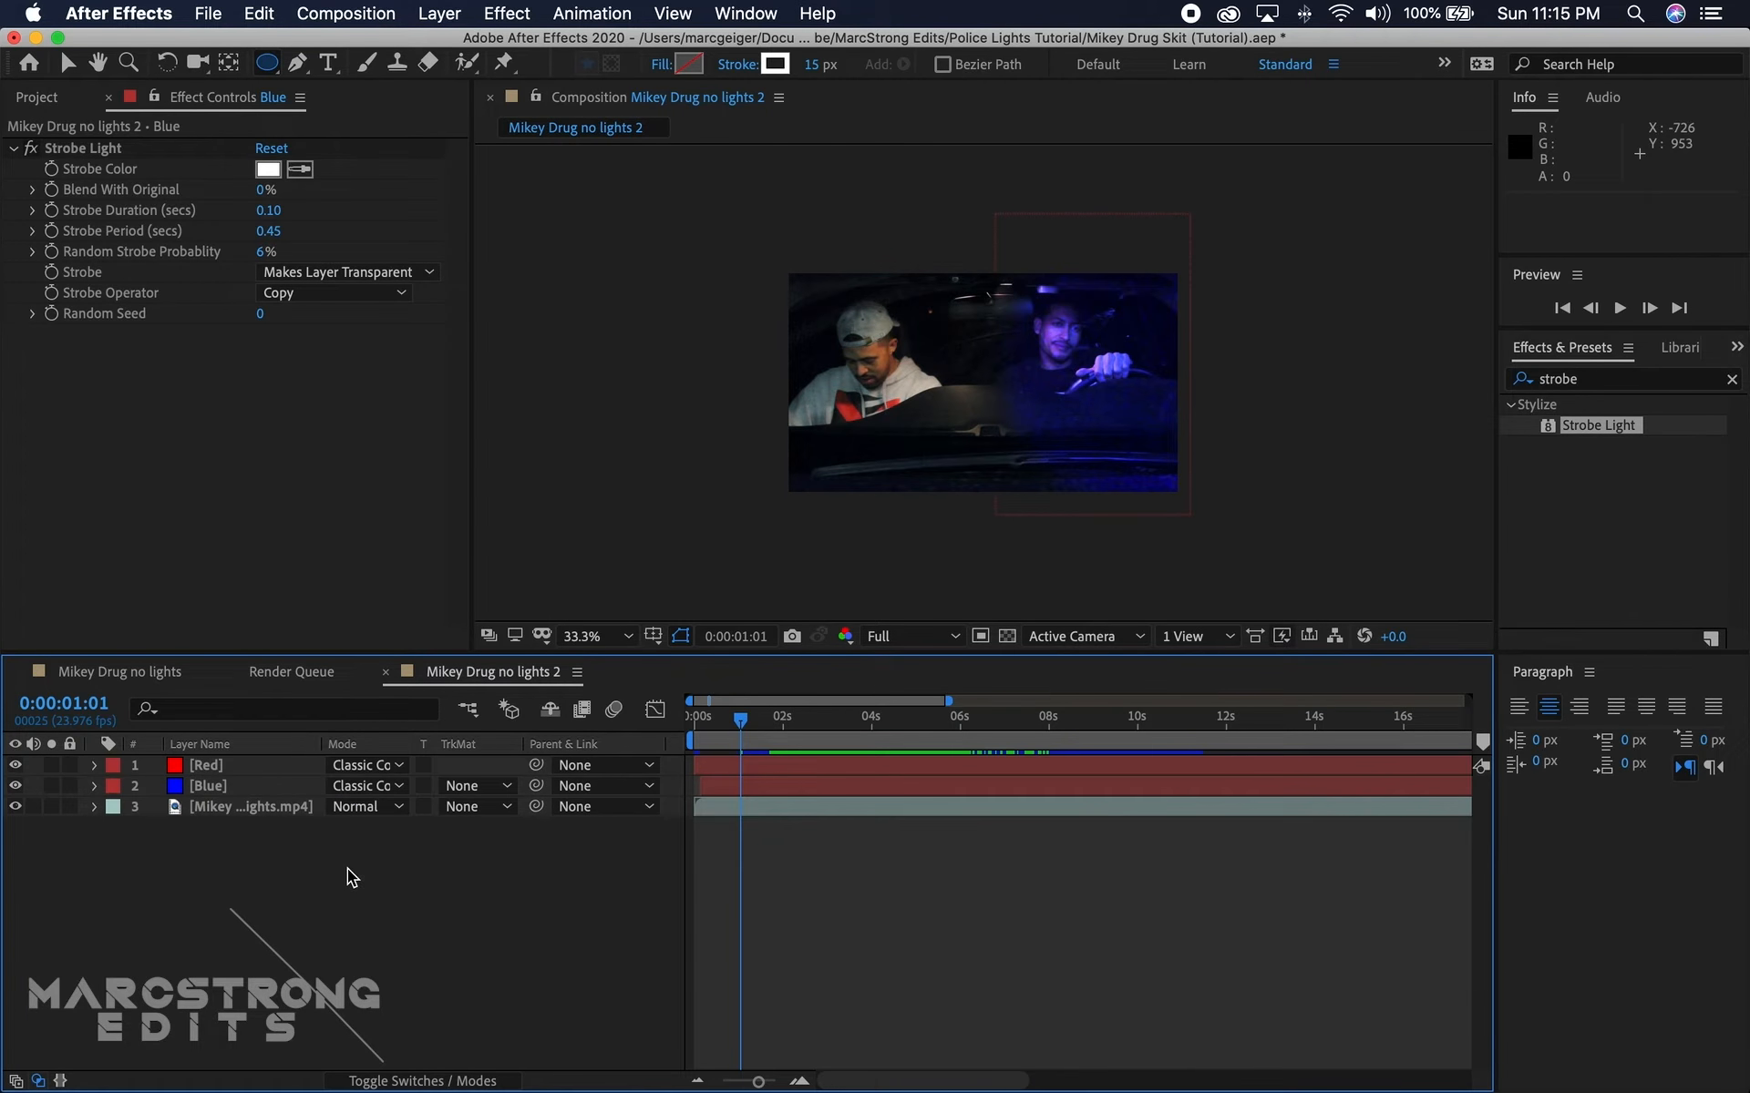
{"action": "left_click_drag", "start_coordinate": [718, 719], "coordinate": [775, 716]}
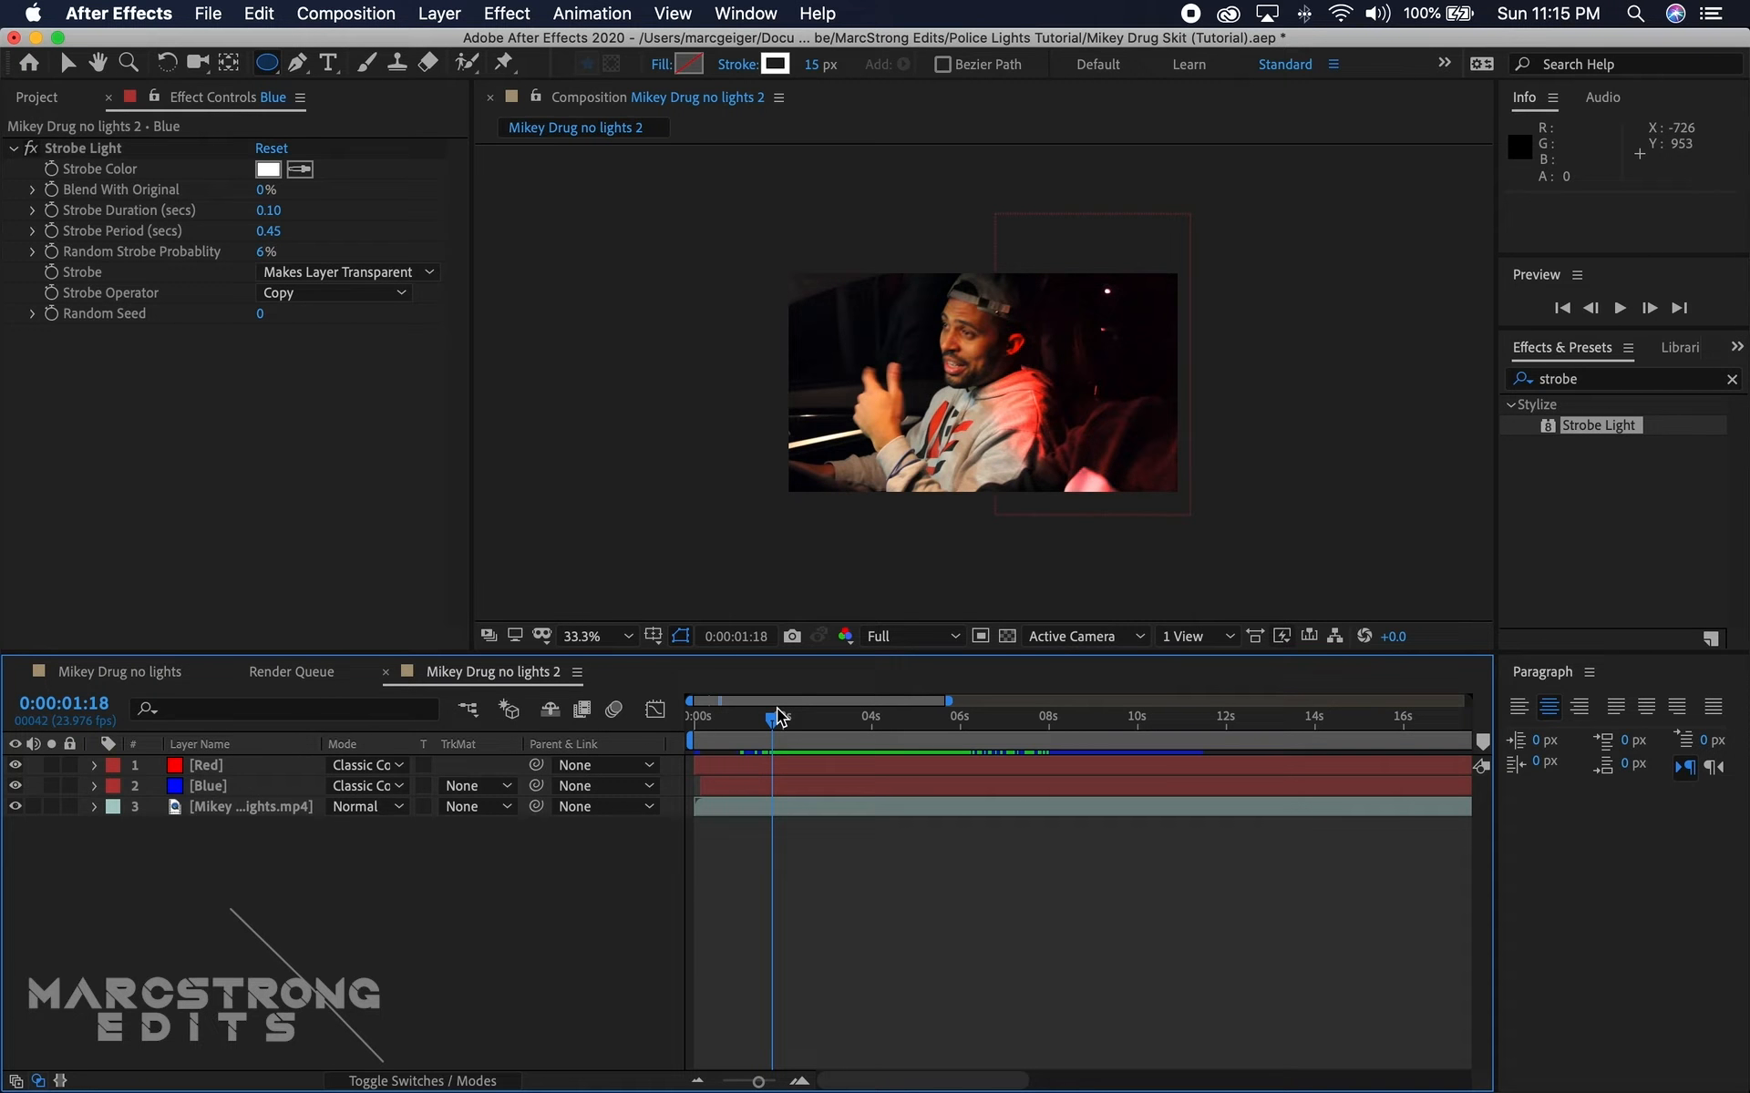
{"action": "left_click_drag", "start_coordinate": [777, 717], "coordinate": [798, 716]}
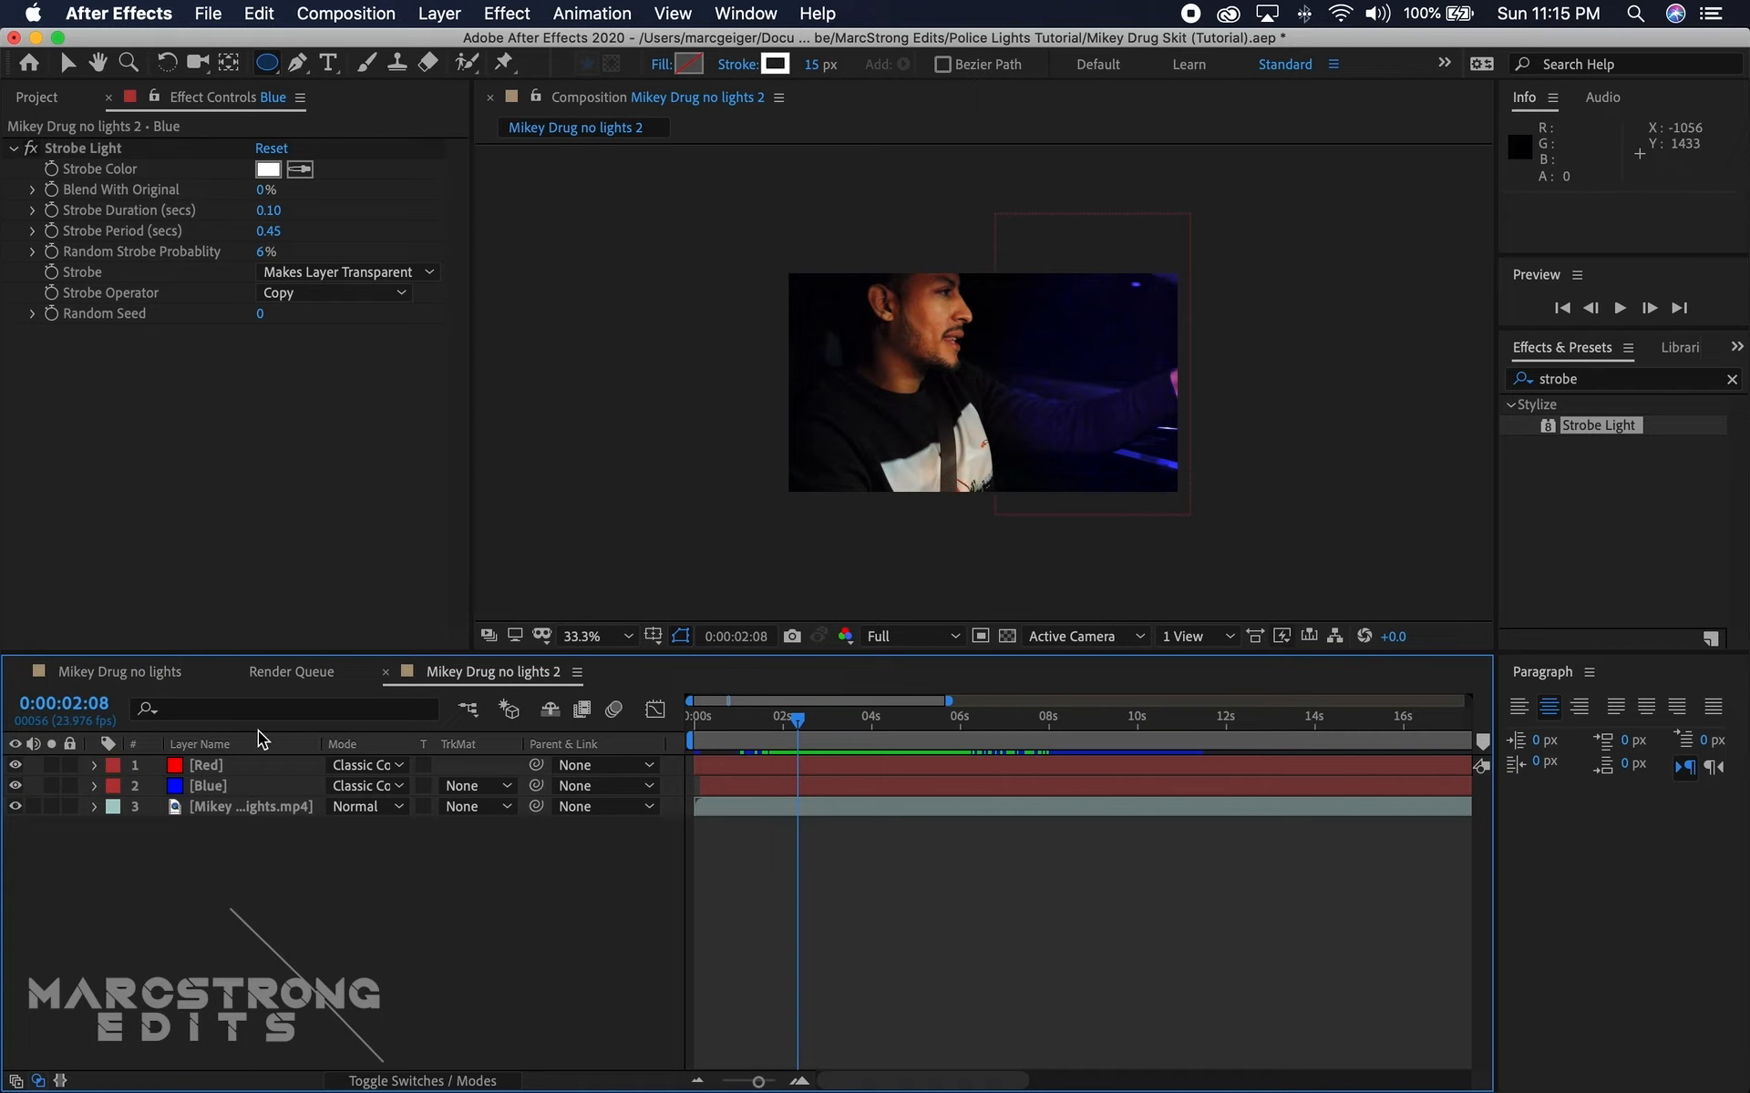
Step: Pre-compose the Red and Blue layers into a composition named Lights R, moving all attributes into it
{"action": "left_click", "coordinate": [220, 771]}
{"action": "left_click", "coordinate": [221, 787], "text": "shift"}
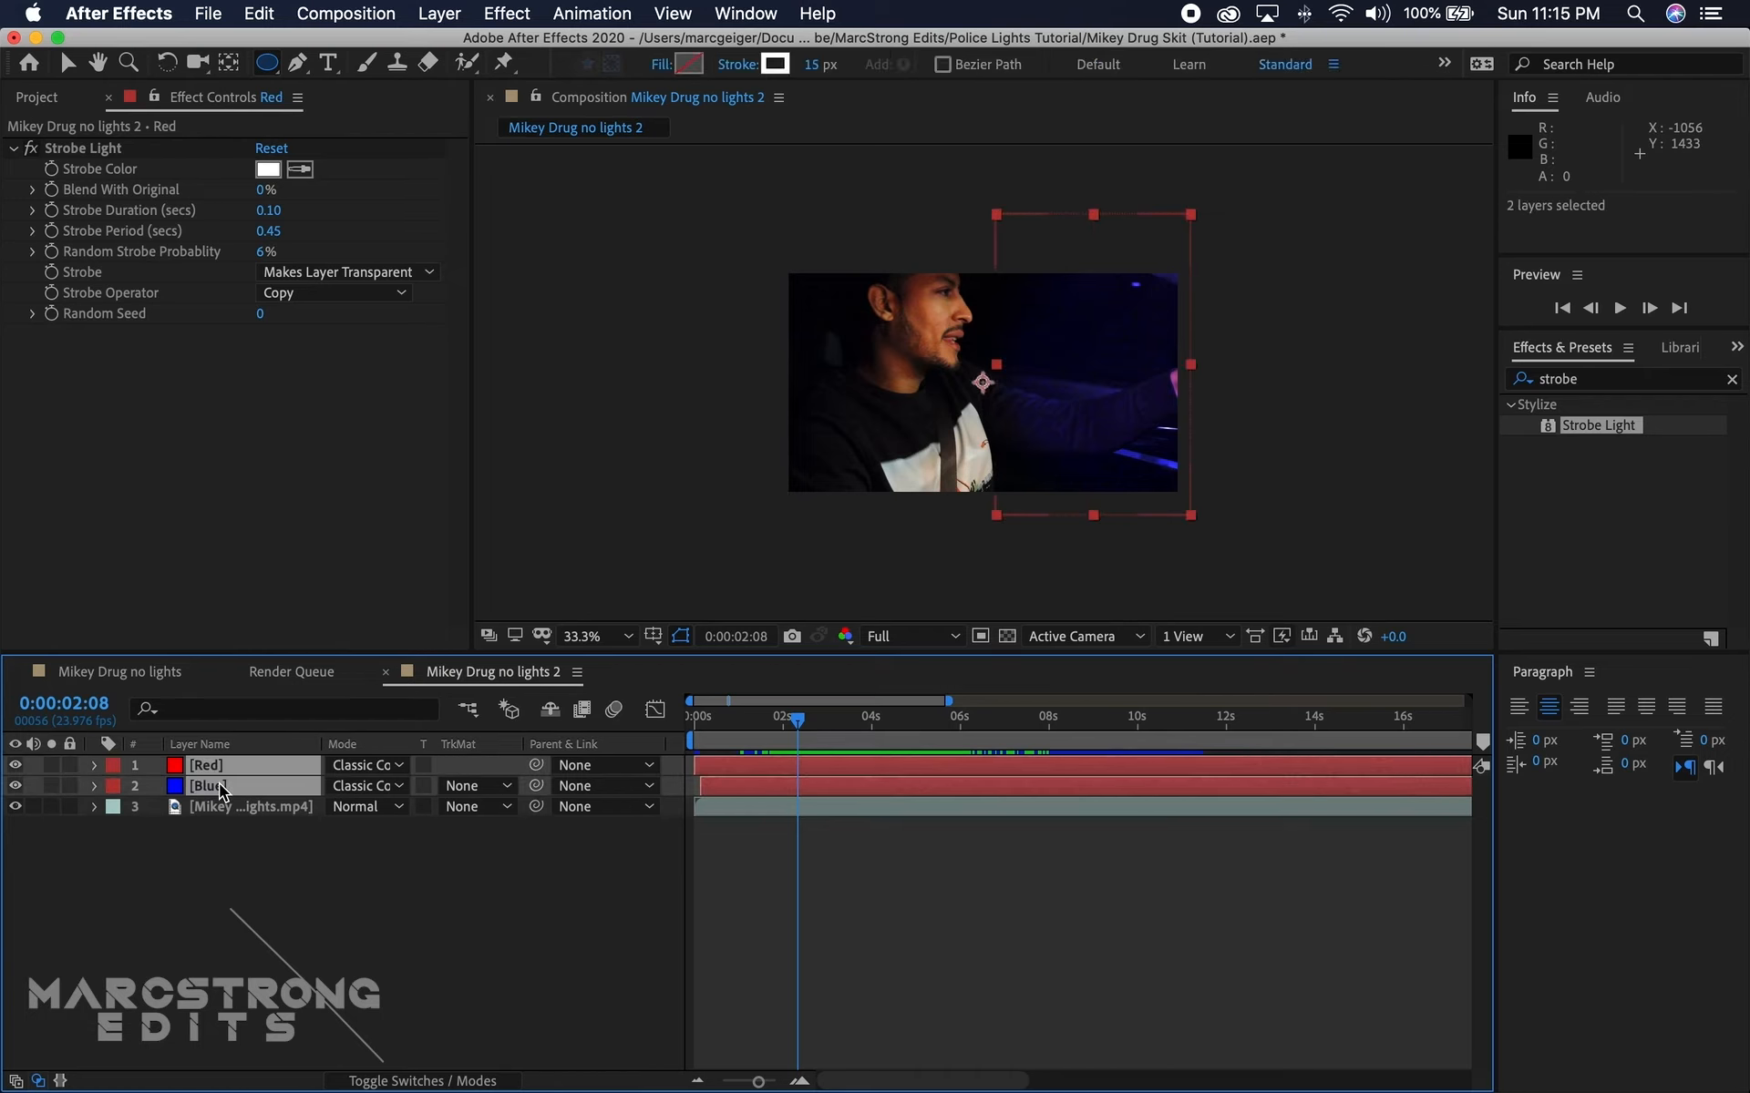
{"action": "right_click", "coordinate": [221, 788]}
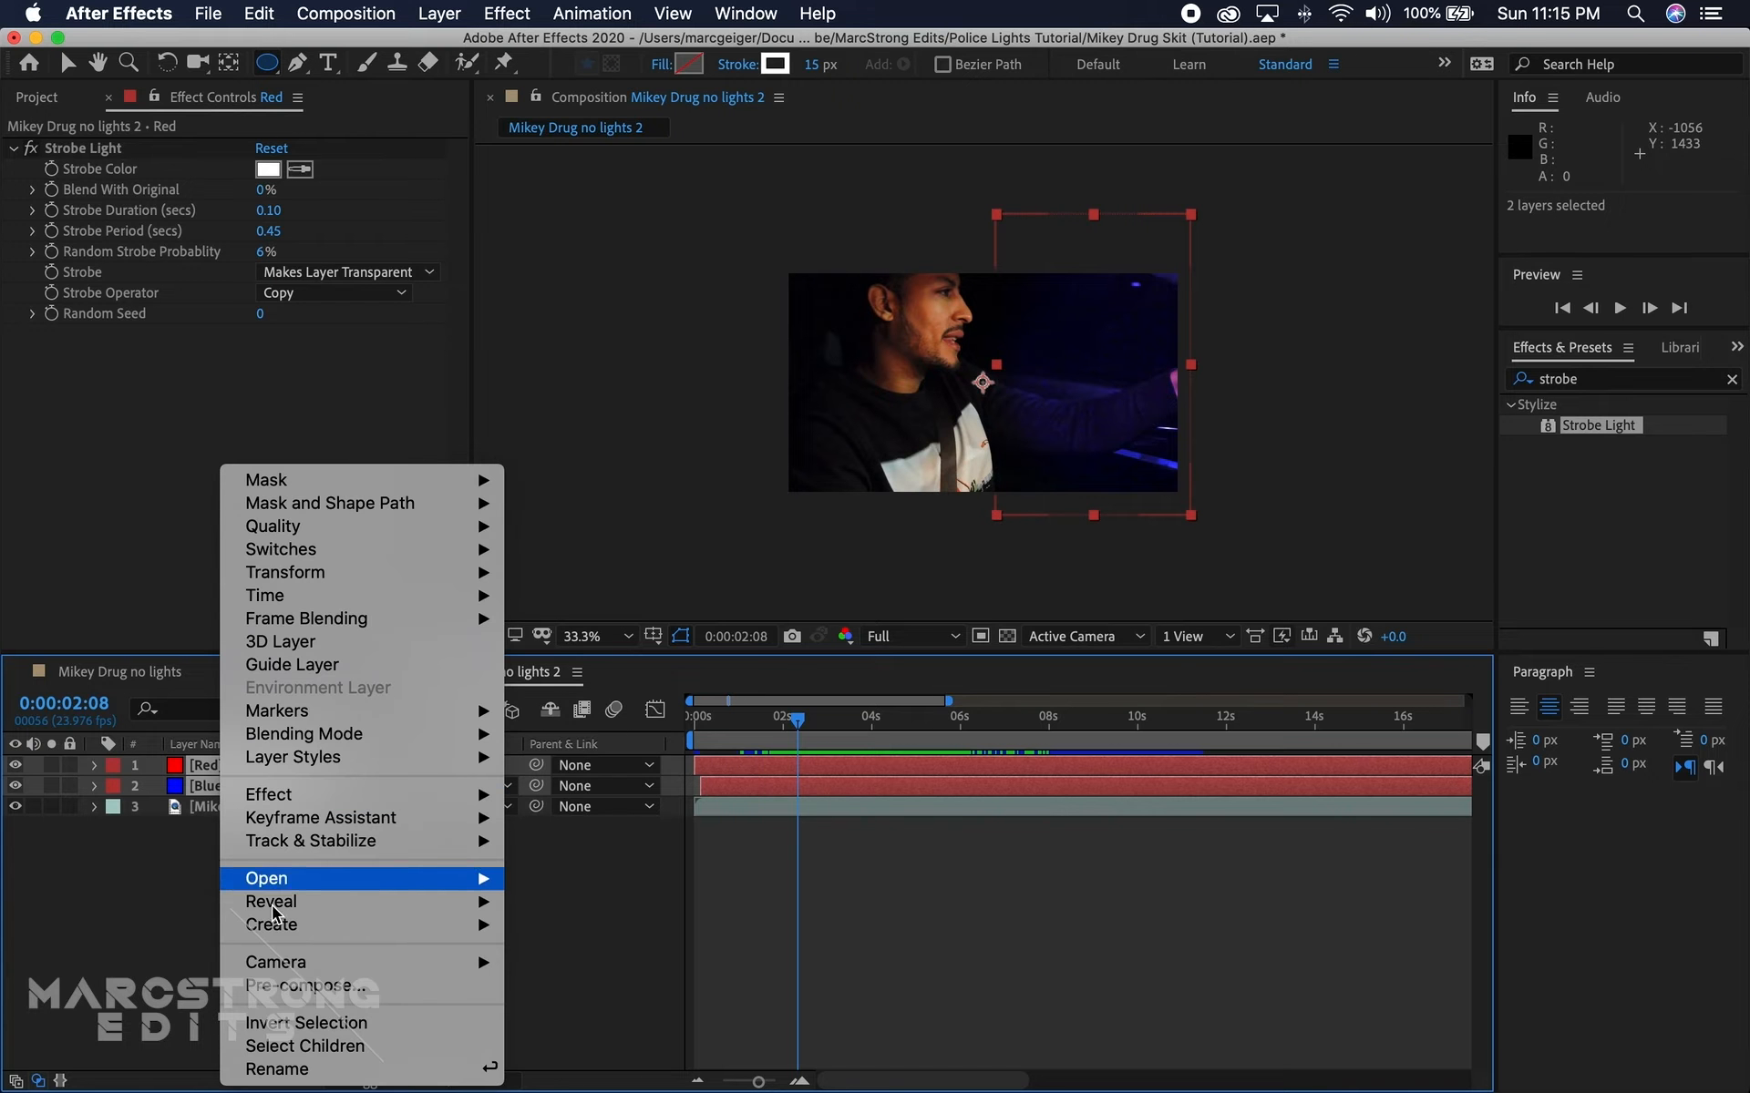
{"action": "left_click", "coordinate": [273, 982]}
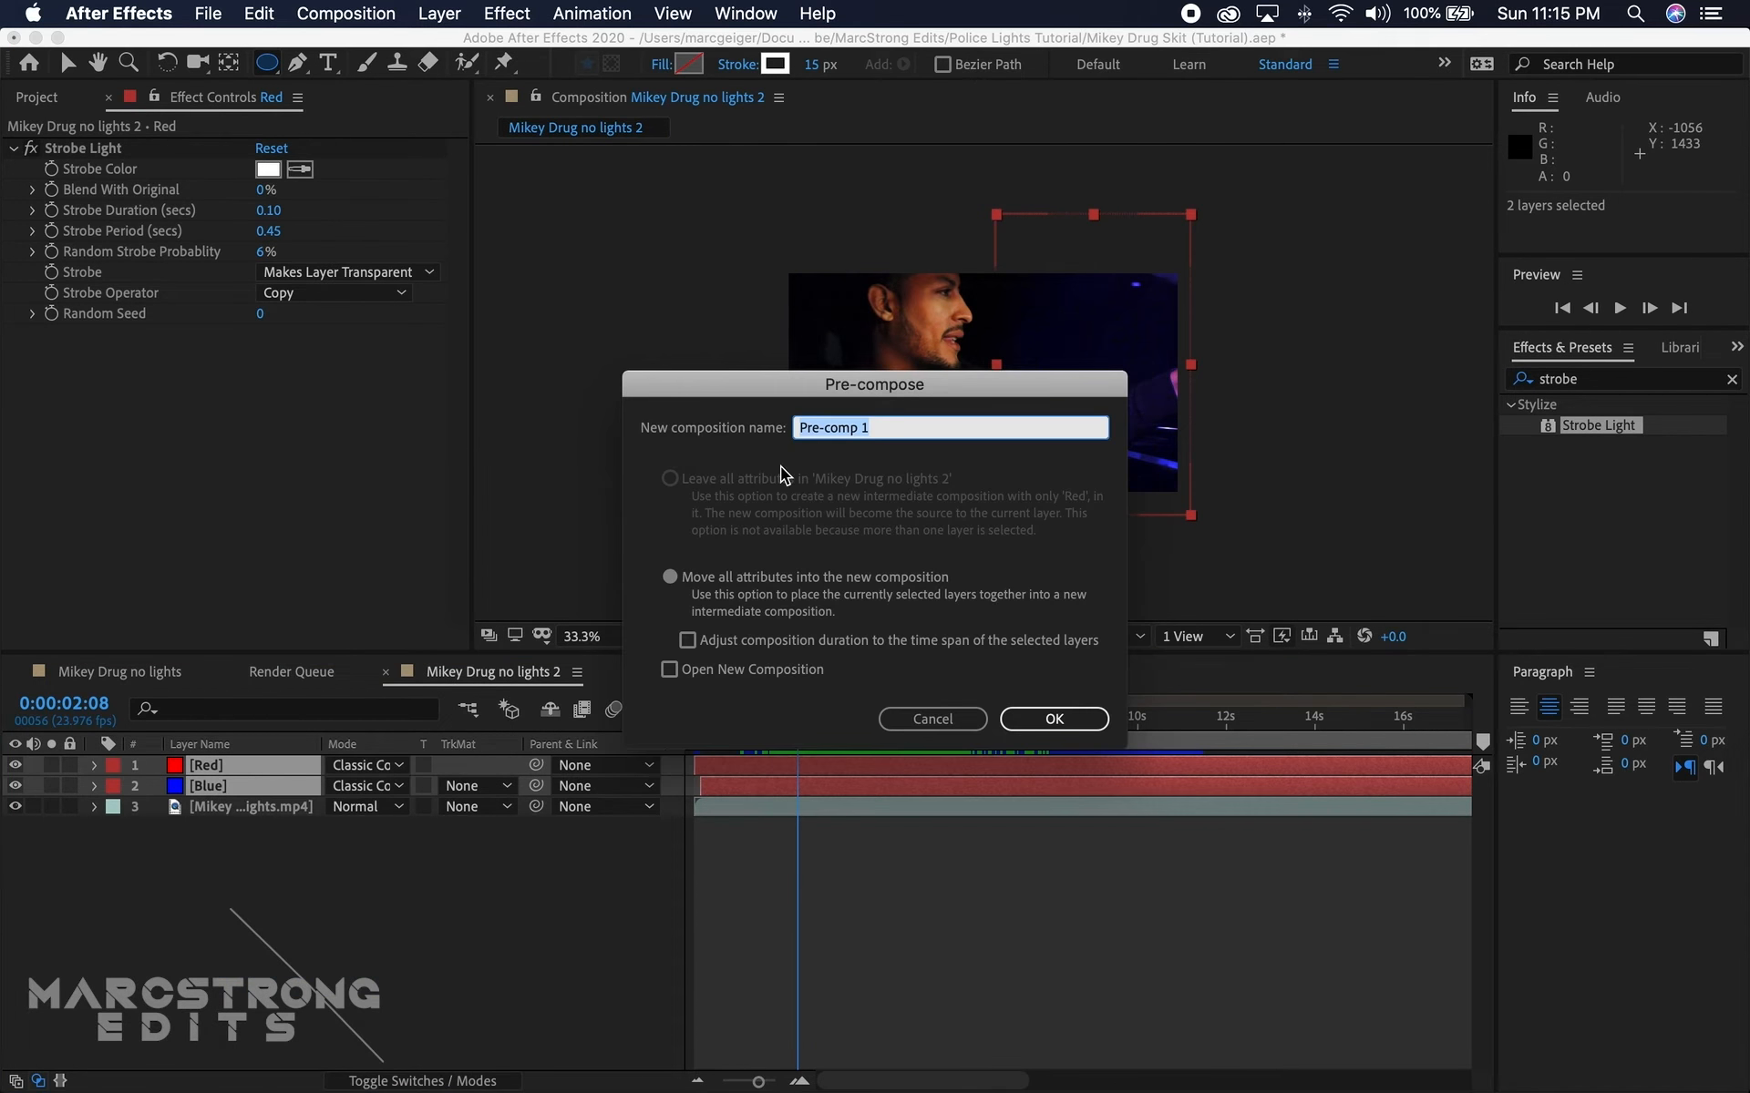
{"action": "type", "text": "Lights R"}
{"action": "left_click", "coordinate": [671, 577]}
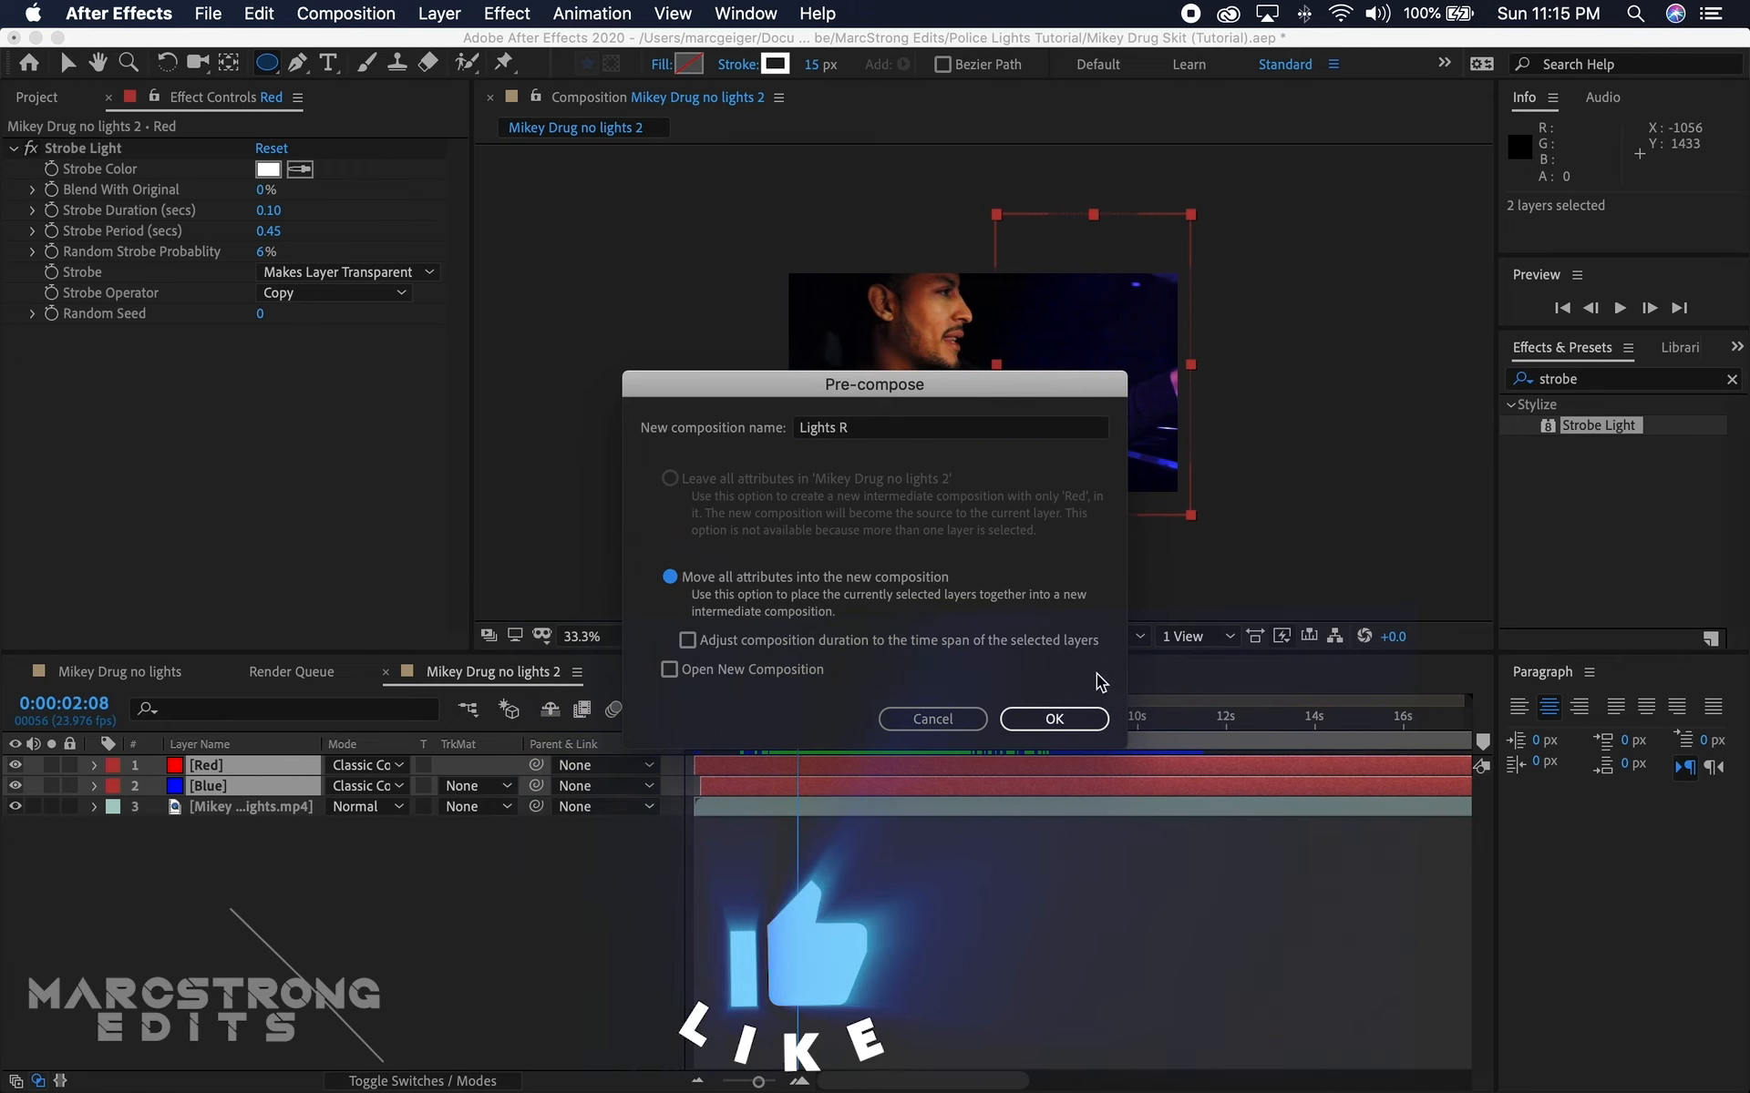
{"action": "left_click", "coordinate": [1057, 718]}
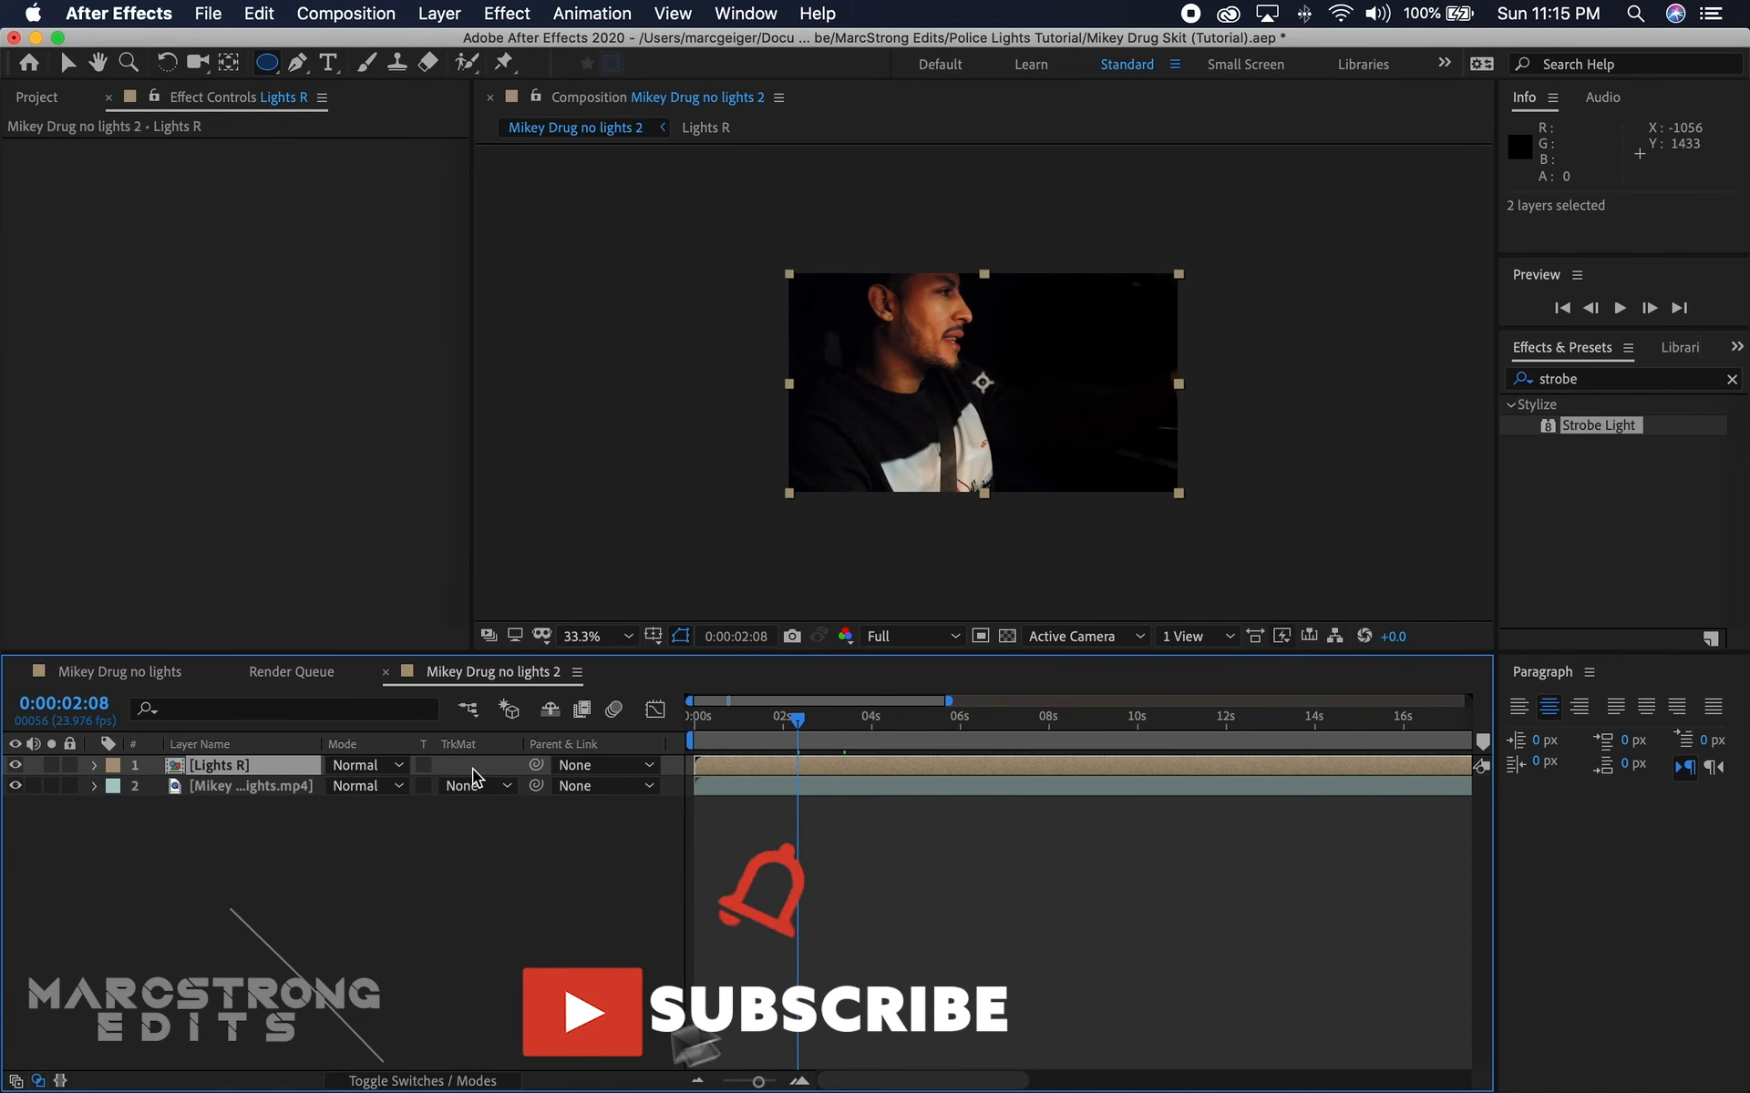
Step: At 0:00:01:23, enable Collapse Transformations on the Lights R layer and review the restored blending up to 0:00:02:07
{"action": "left_click_drag", "start_coordinate": [795, 726], "coordinate": [775, 735]}
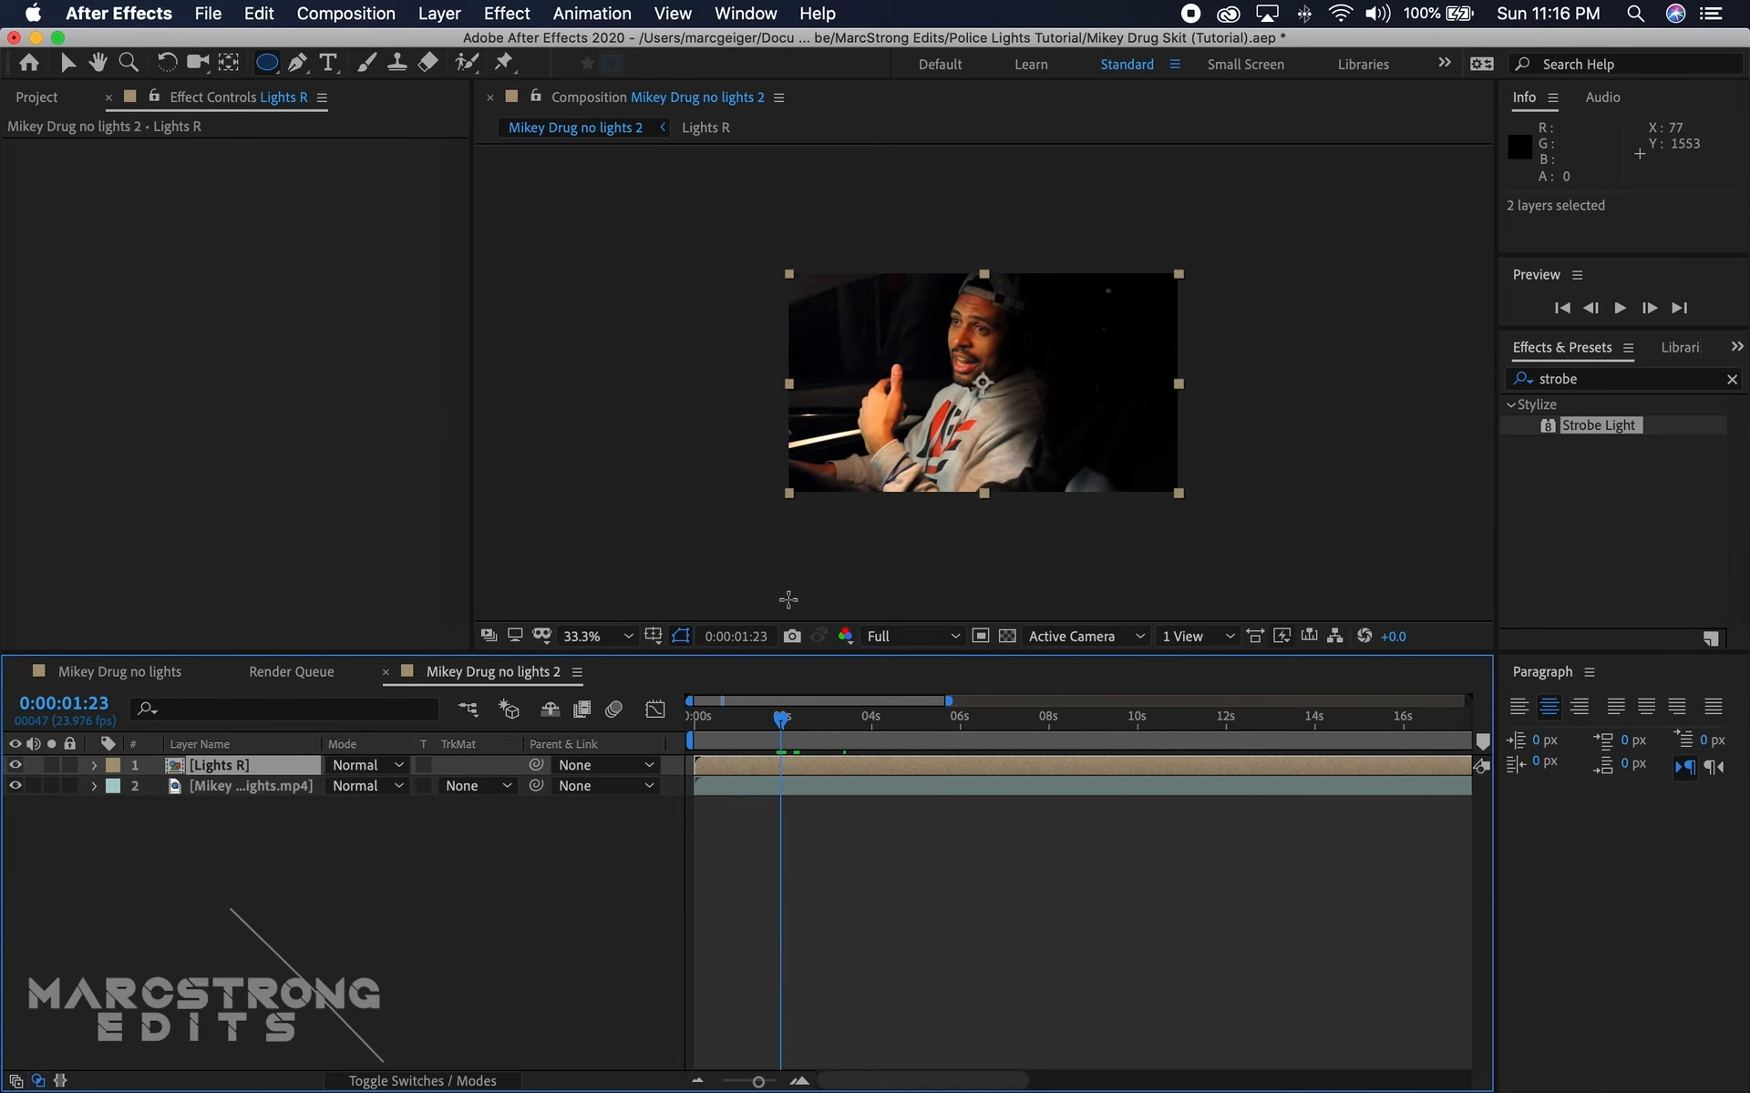
{"action": "left_click", "coordinate": [374, 1083]}
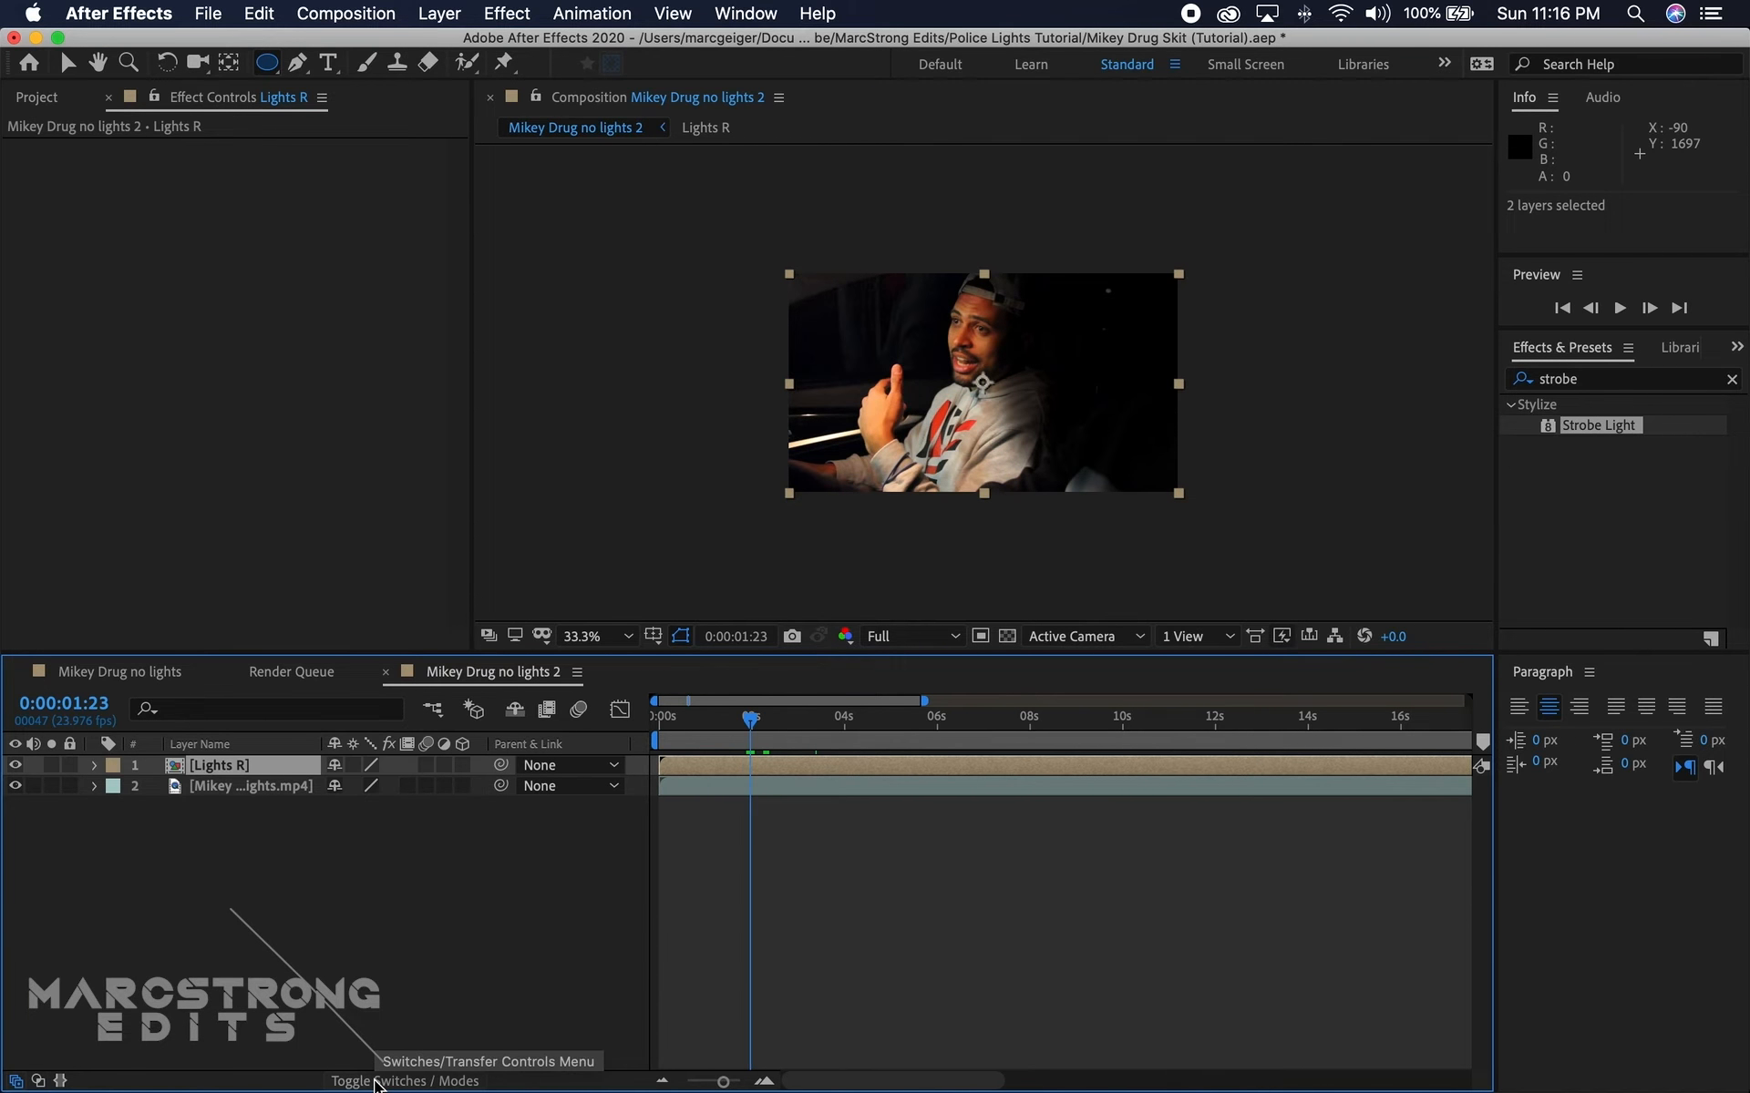
{"action": "left_click", "coordinate": [352, 765]}
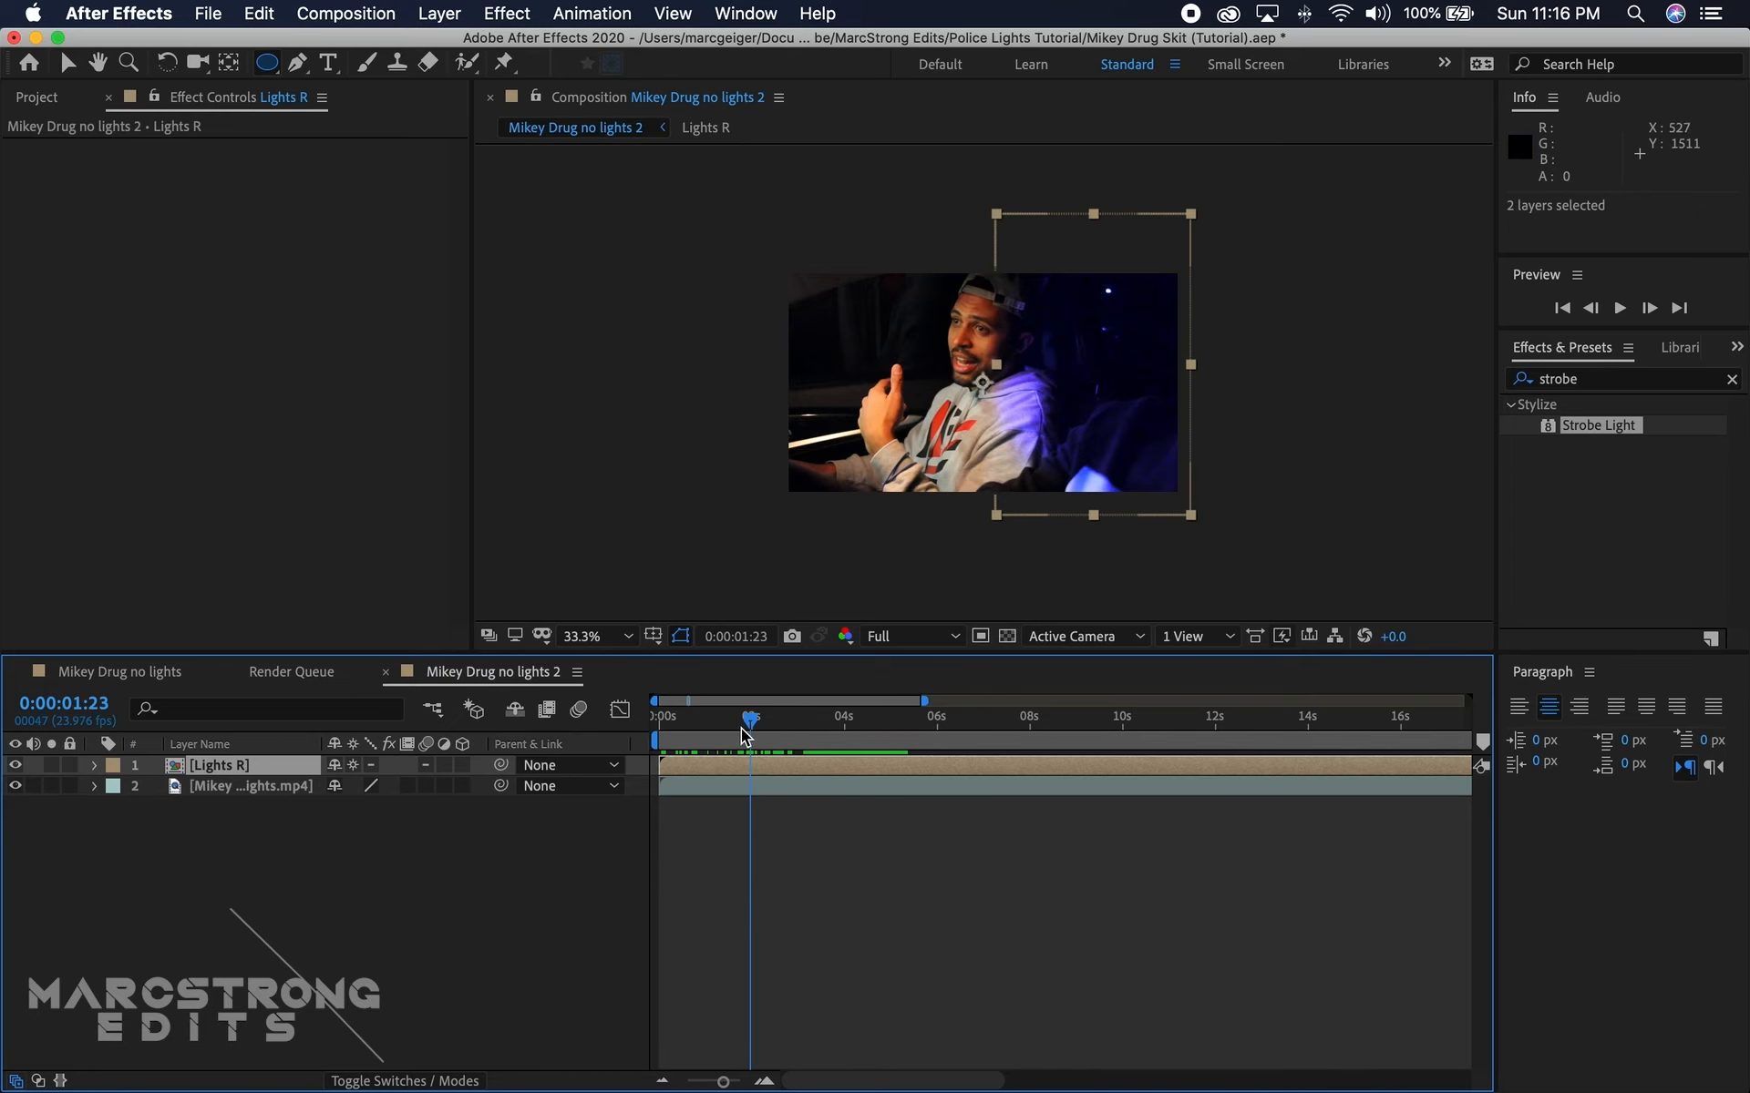
{"action": "left_click_drag", "start_coordinate": [751, 723], "coordinate": [767, 729]}
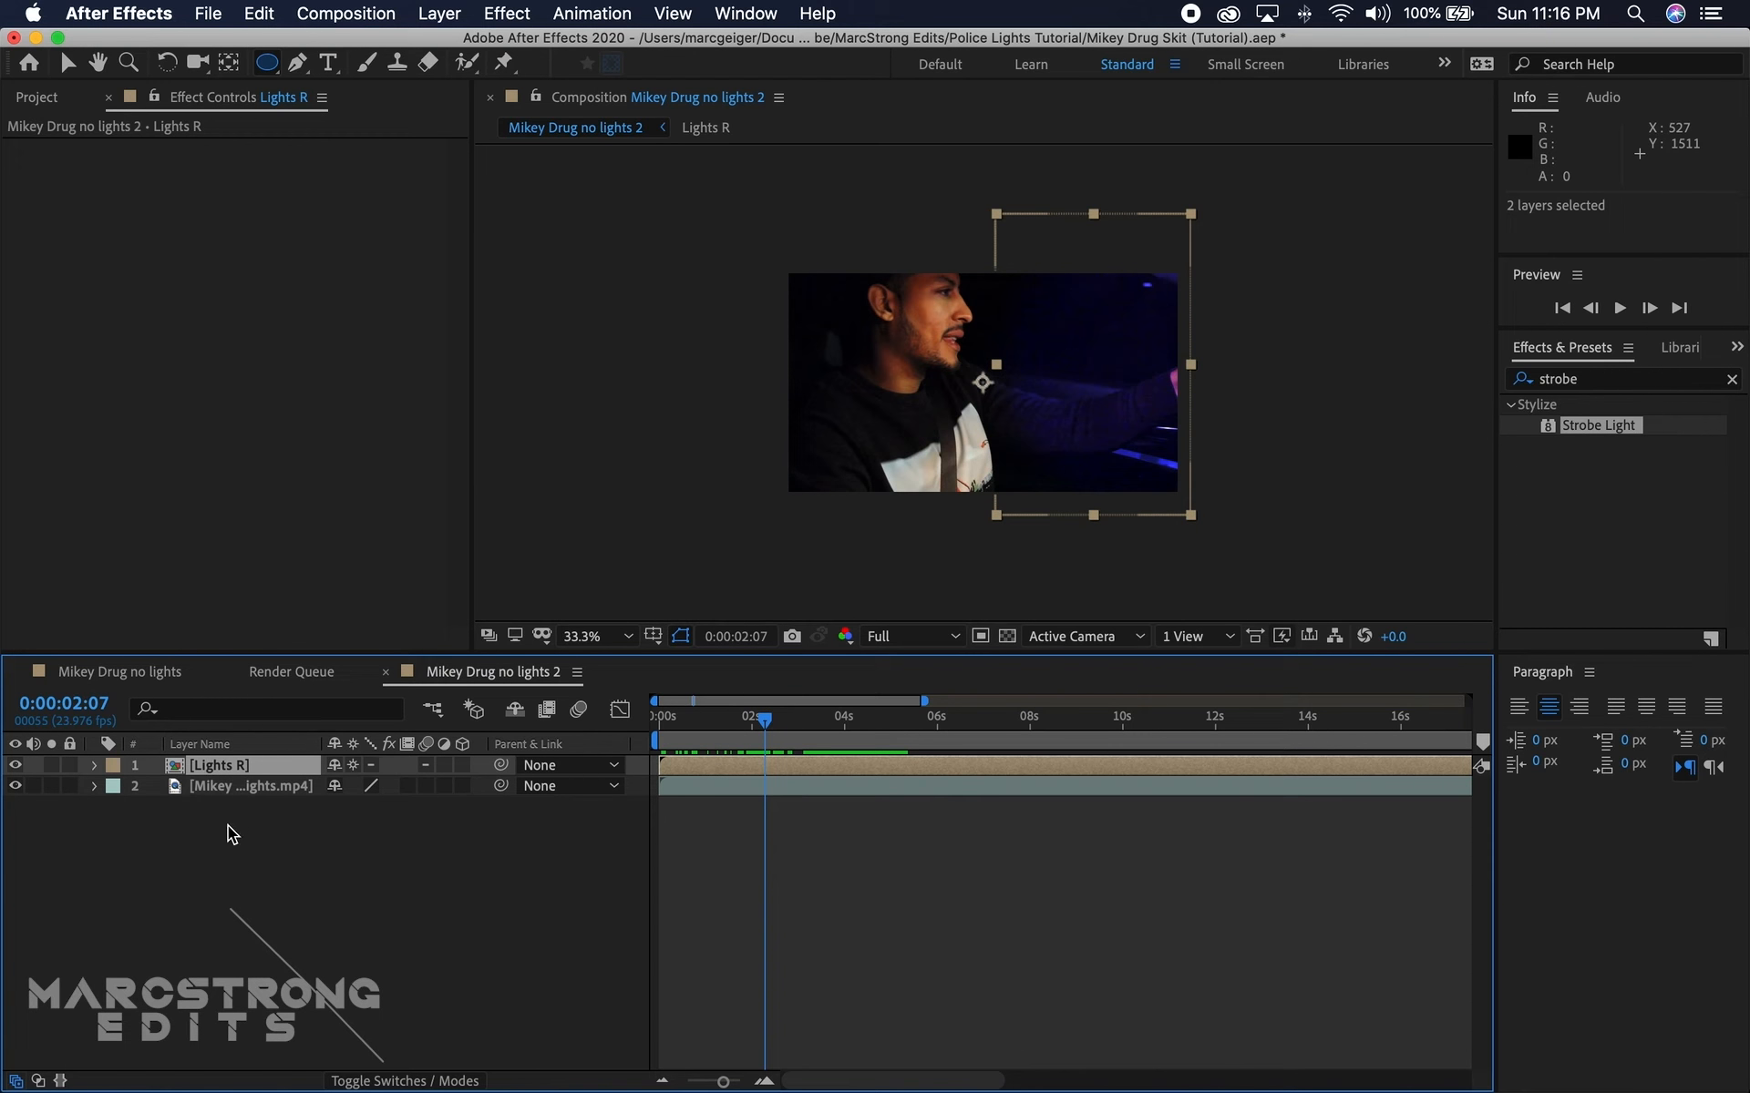
Step: Duplicate the Lights R layer and rename the upper copy "Lights l"
{"action": "left_click", "coordinate": [223, 770]}
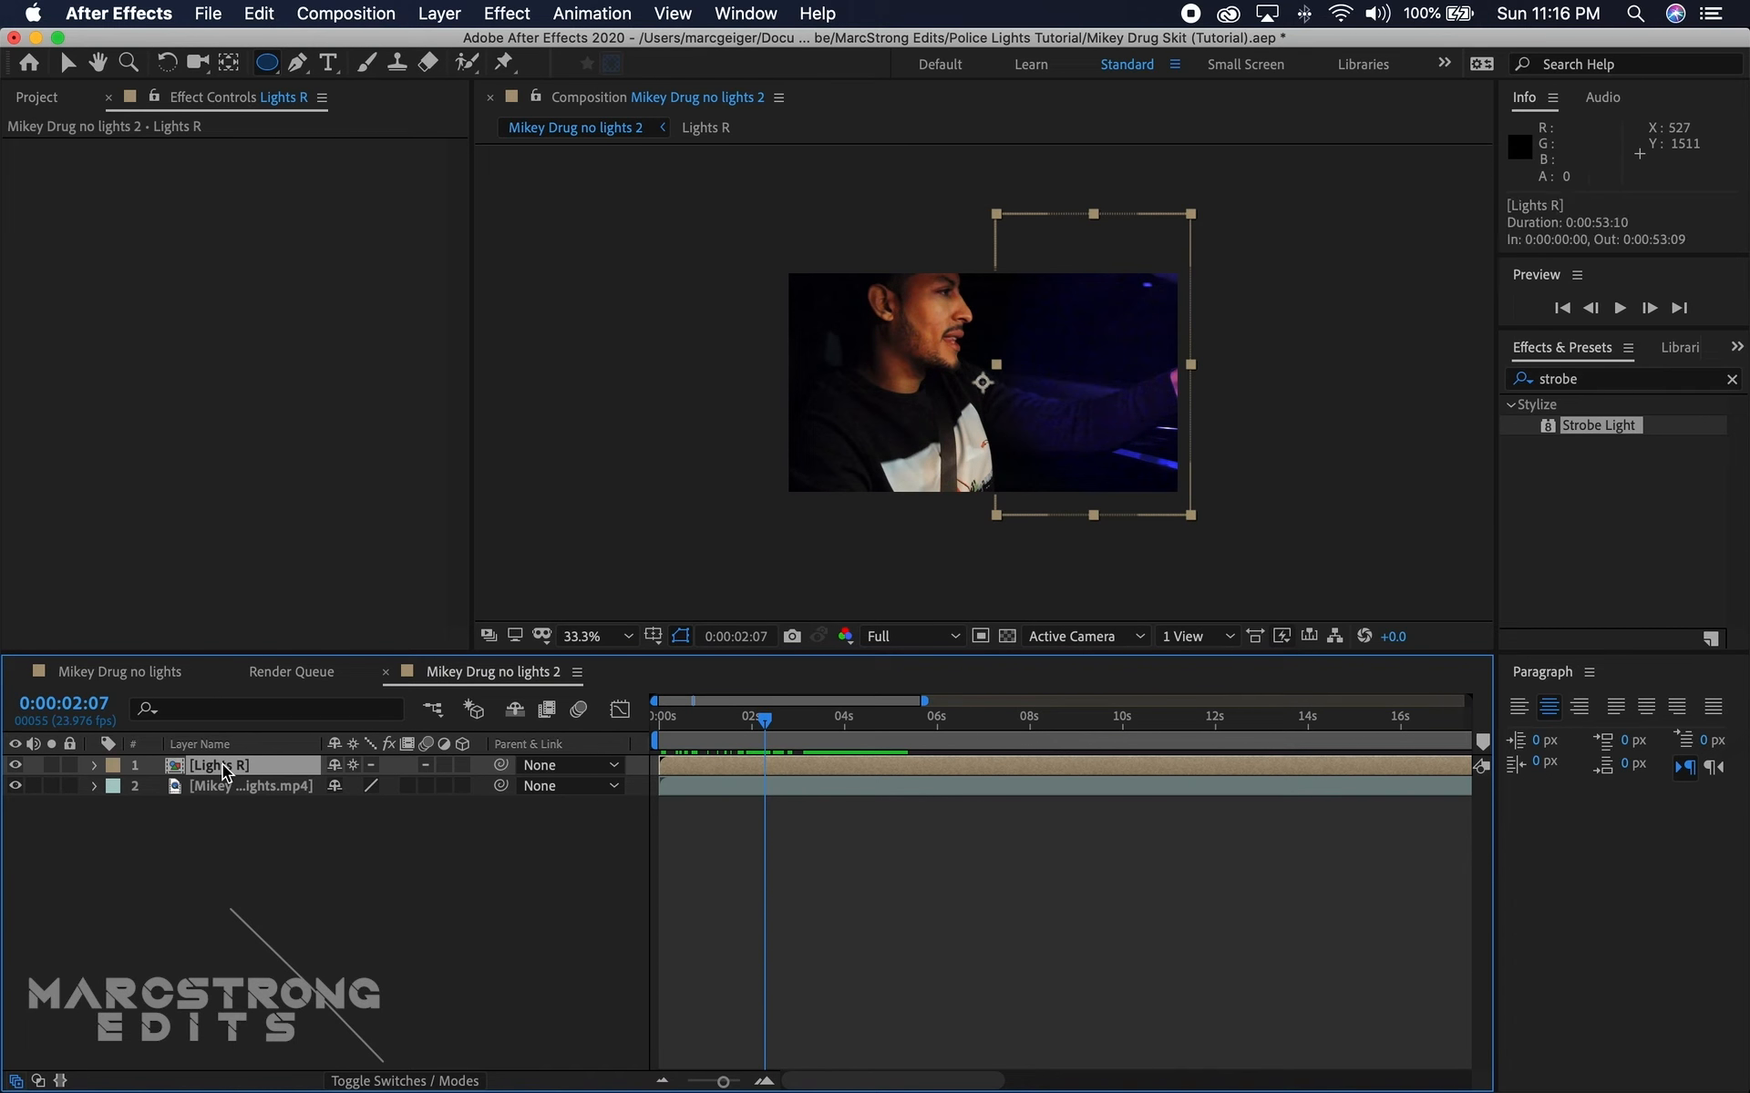
{"action": "key", "text": "super+d"}
{"action": "right_click", "coordinate": [228, 773]}
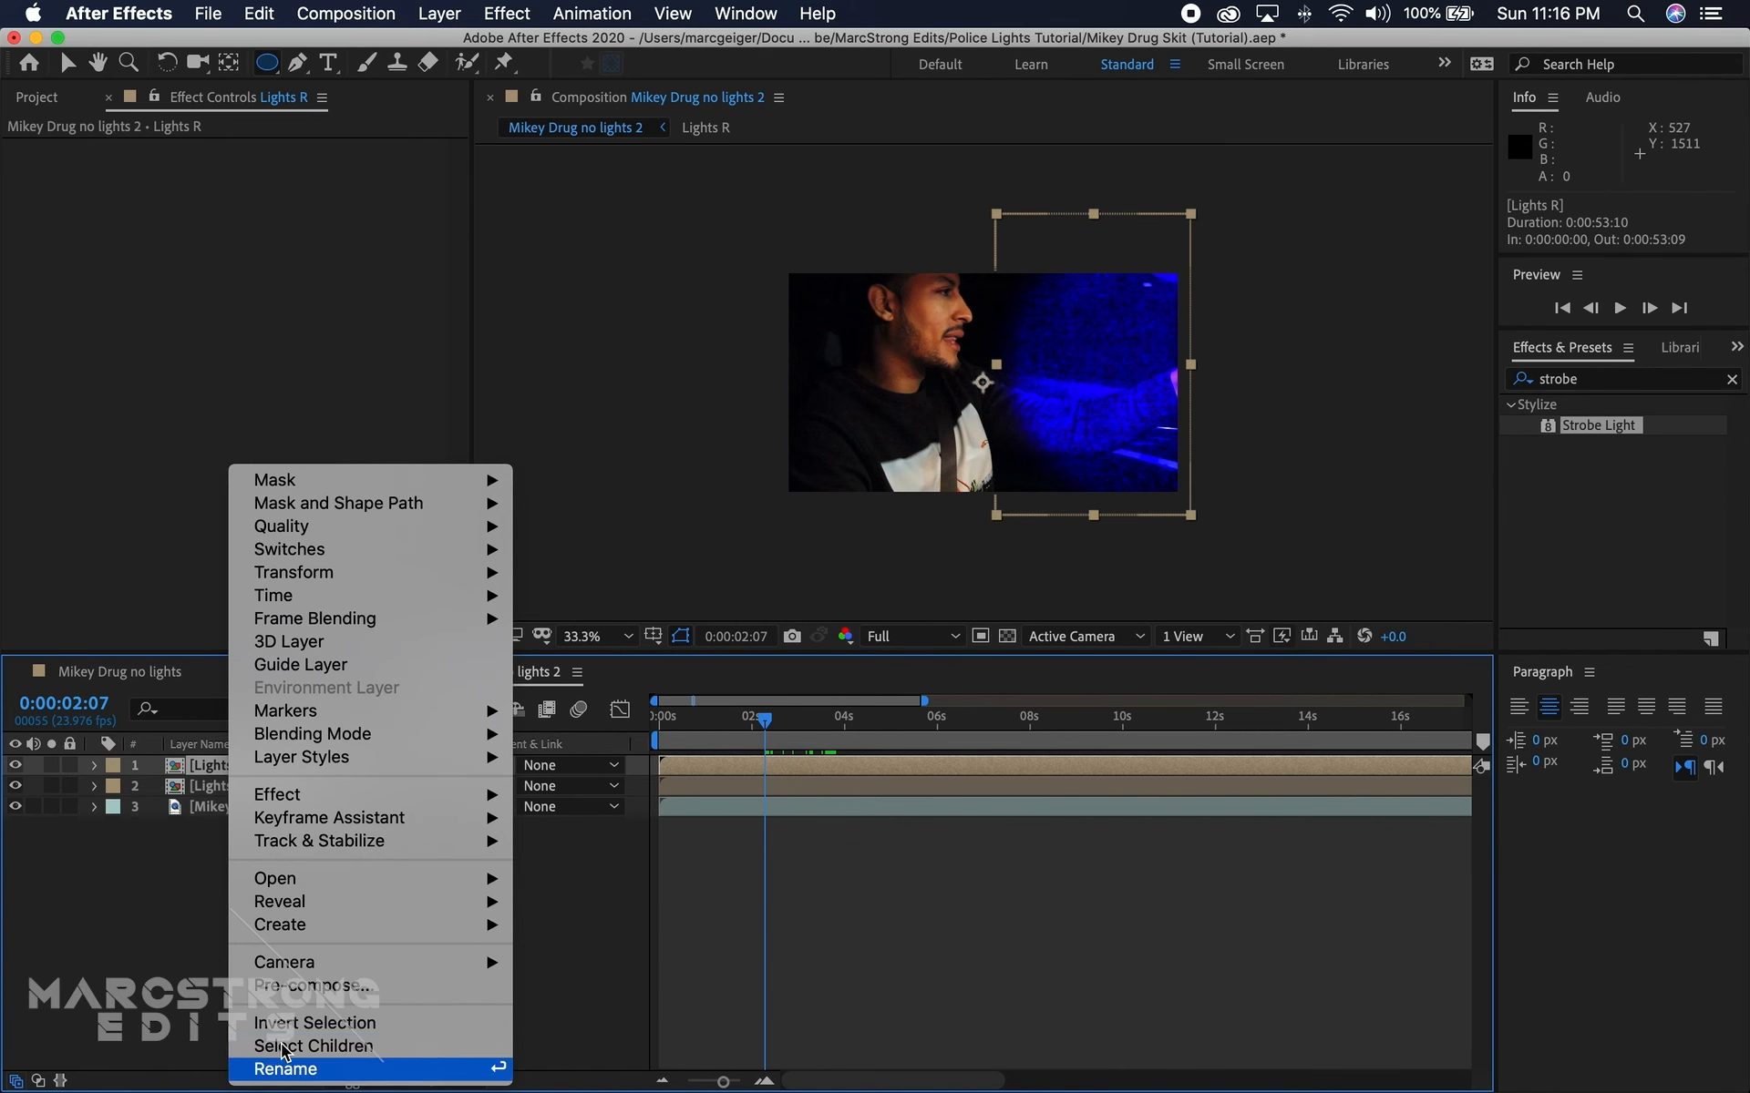
{"action": "left_click", "coordinate": [285, 1068]}
{"action": "left_click", "coordinate": [257, 768]}
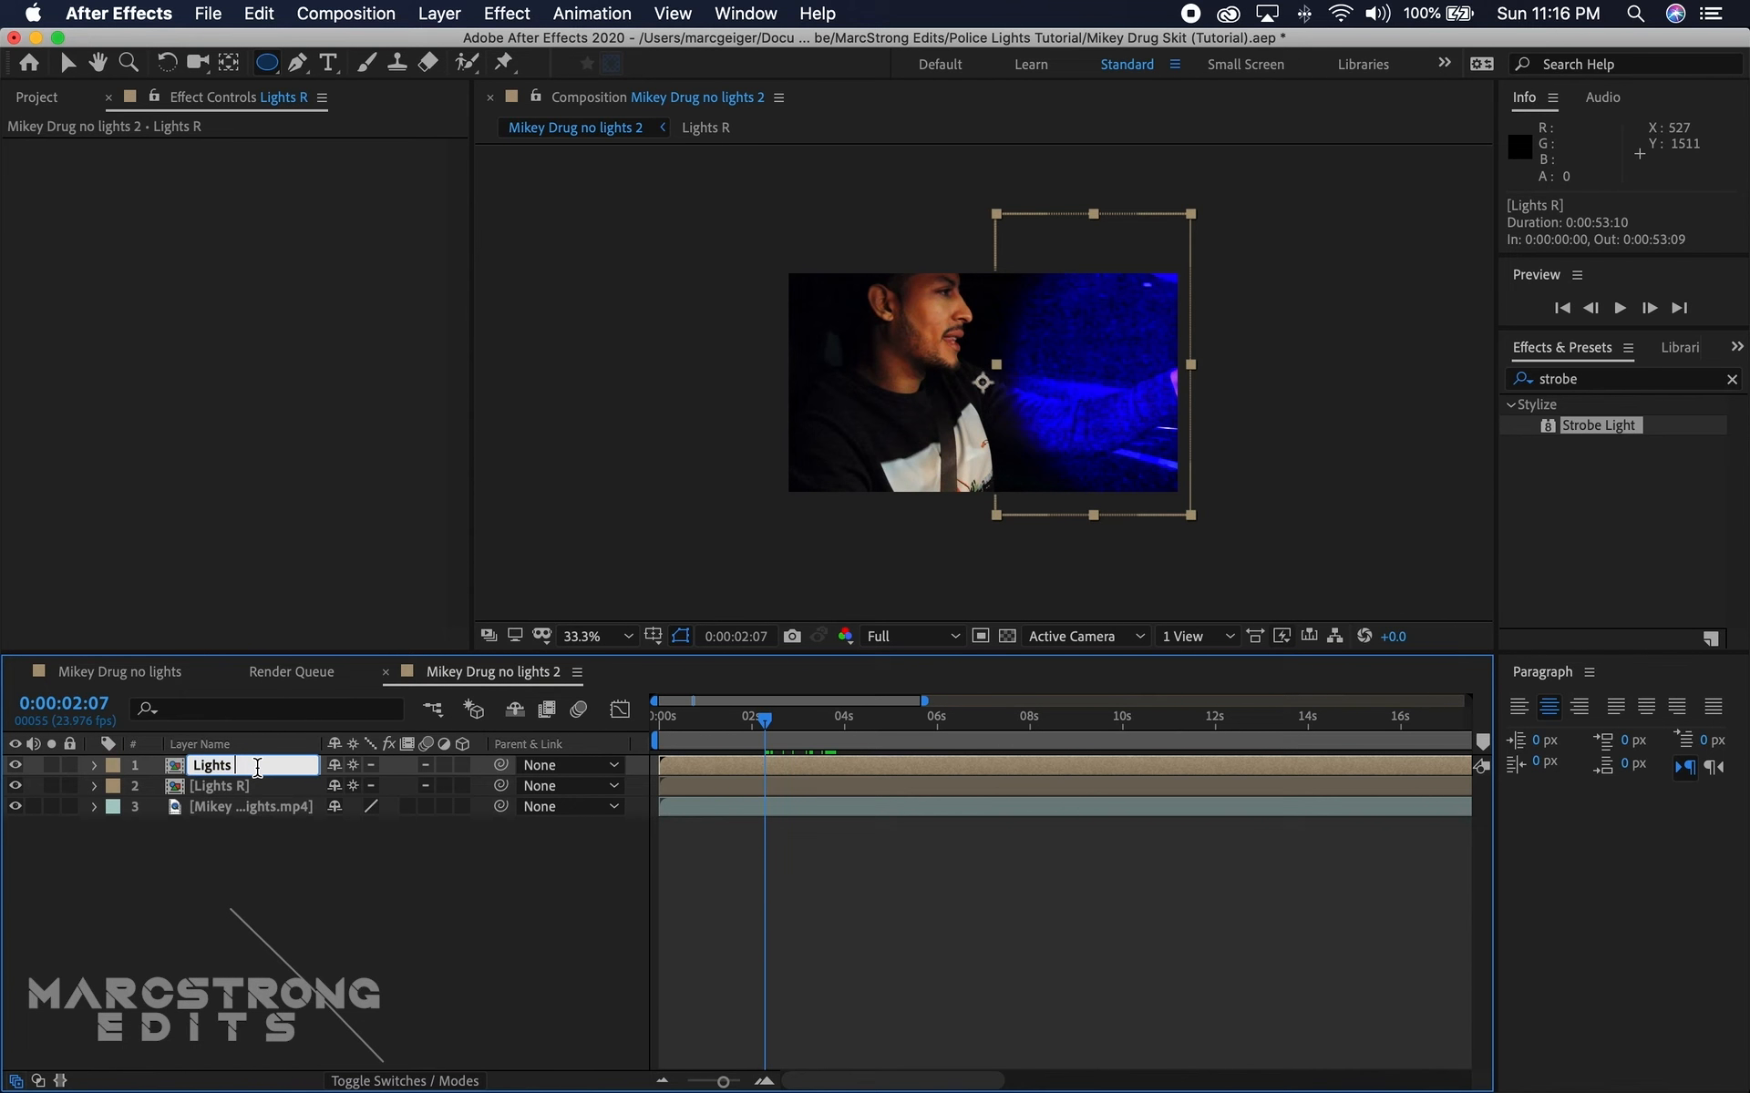
{"action": "key", "text": "Return"}
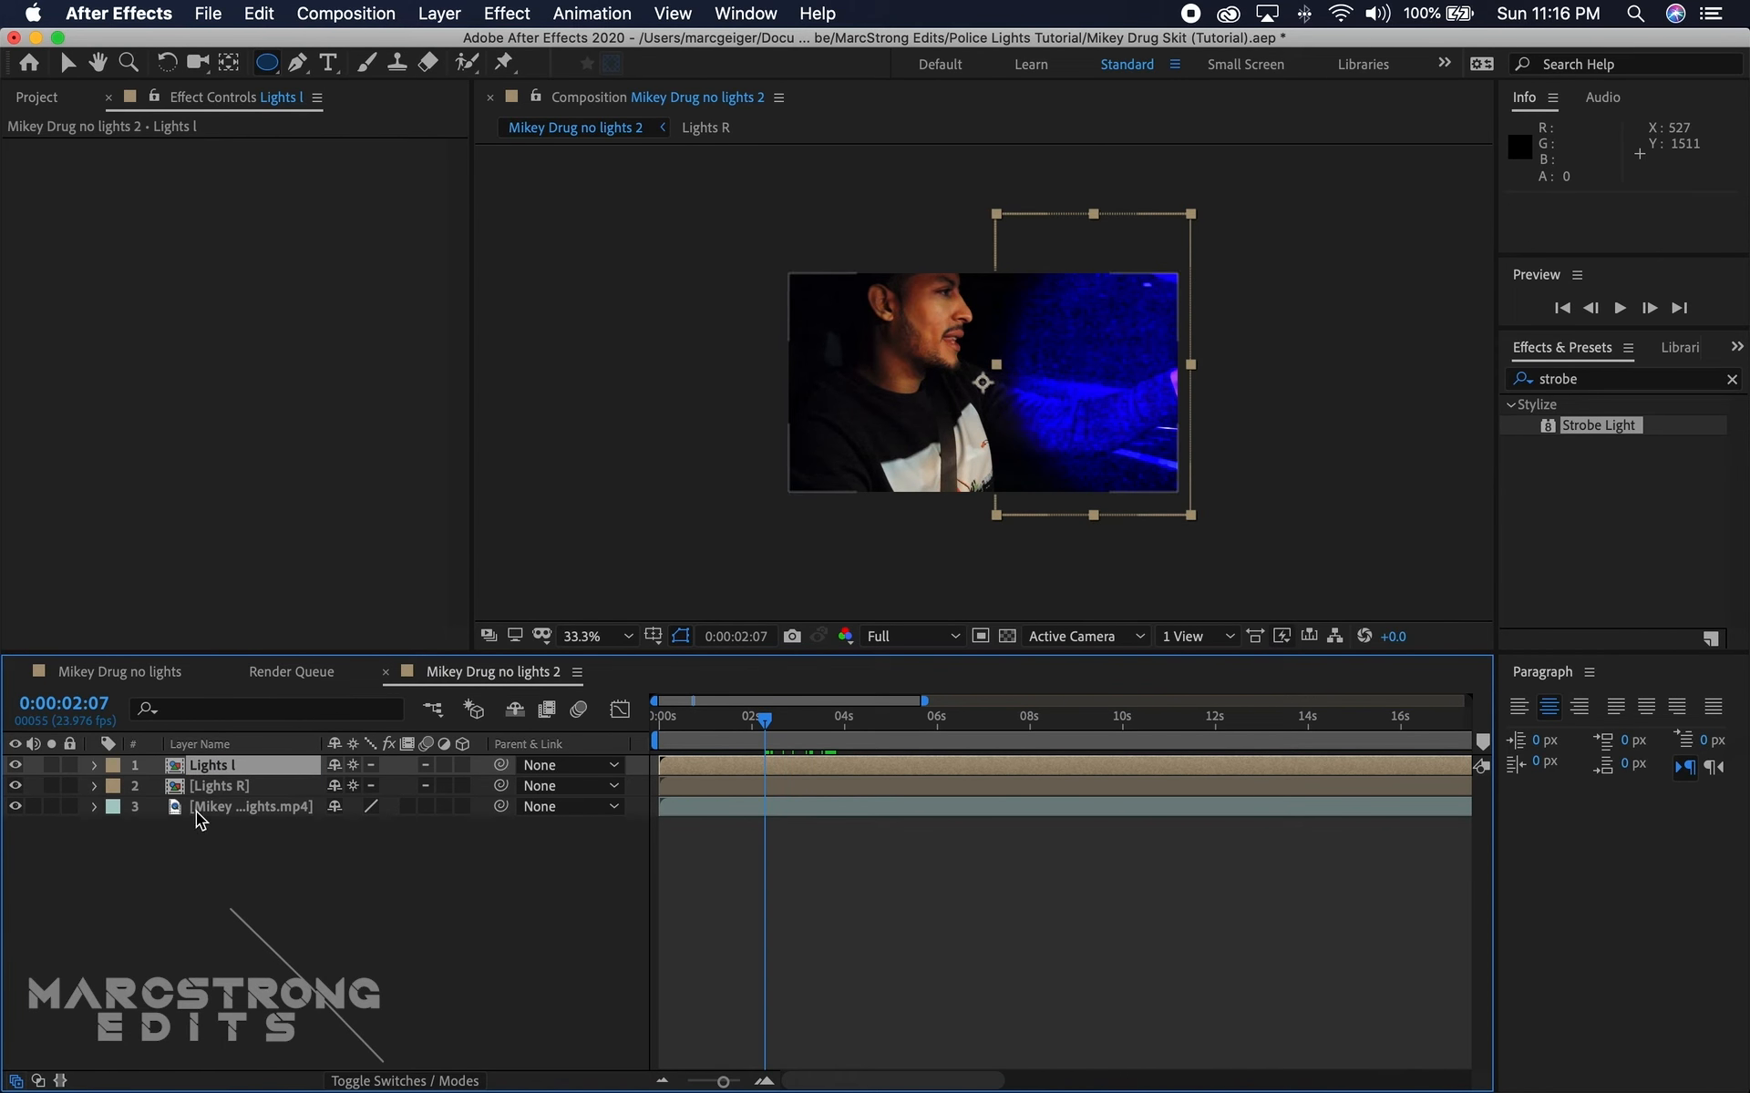
Step: Correct the duplicated layer's name to "Lights L" with a capital L
{"action": "right_click", "coordinate": [240, 774]}
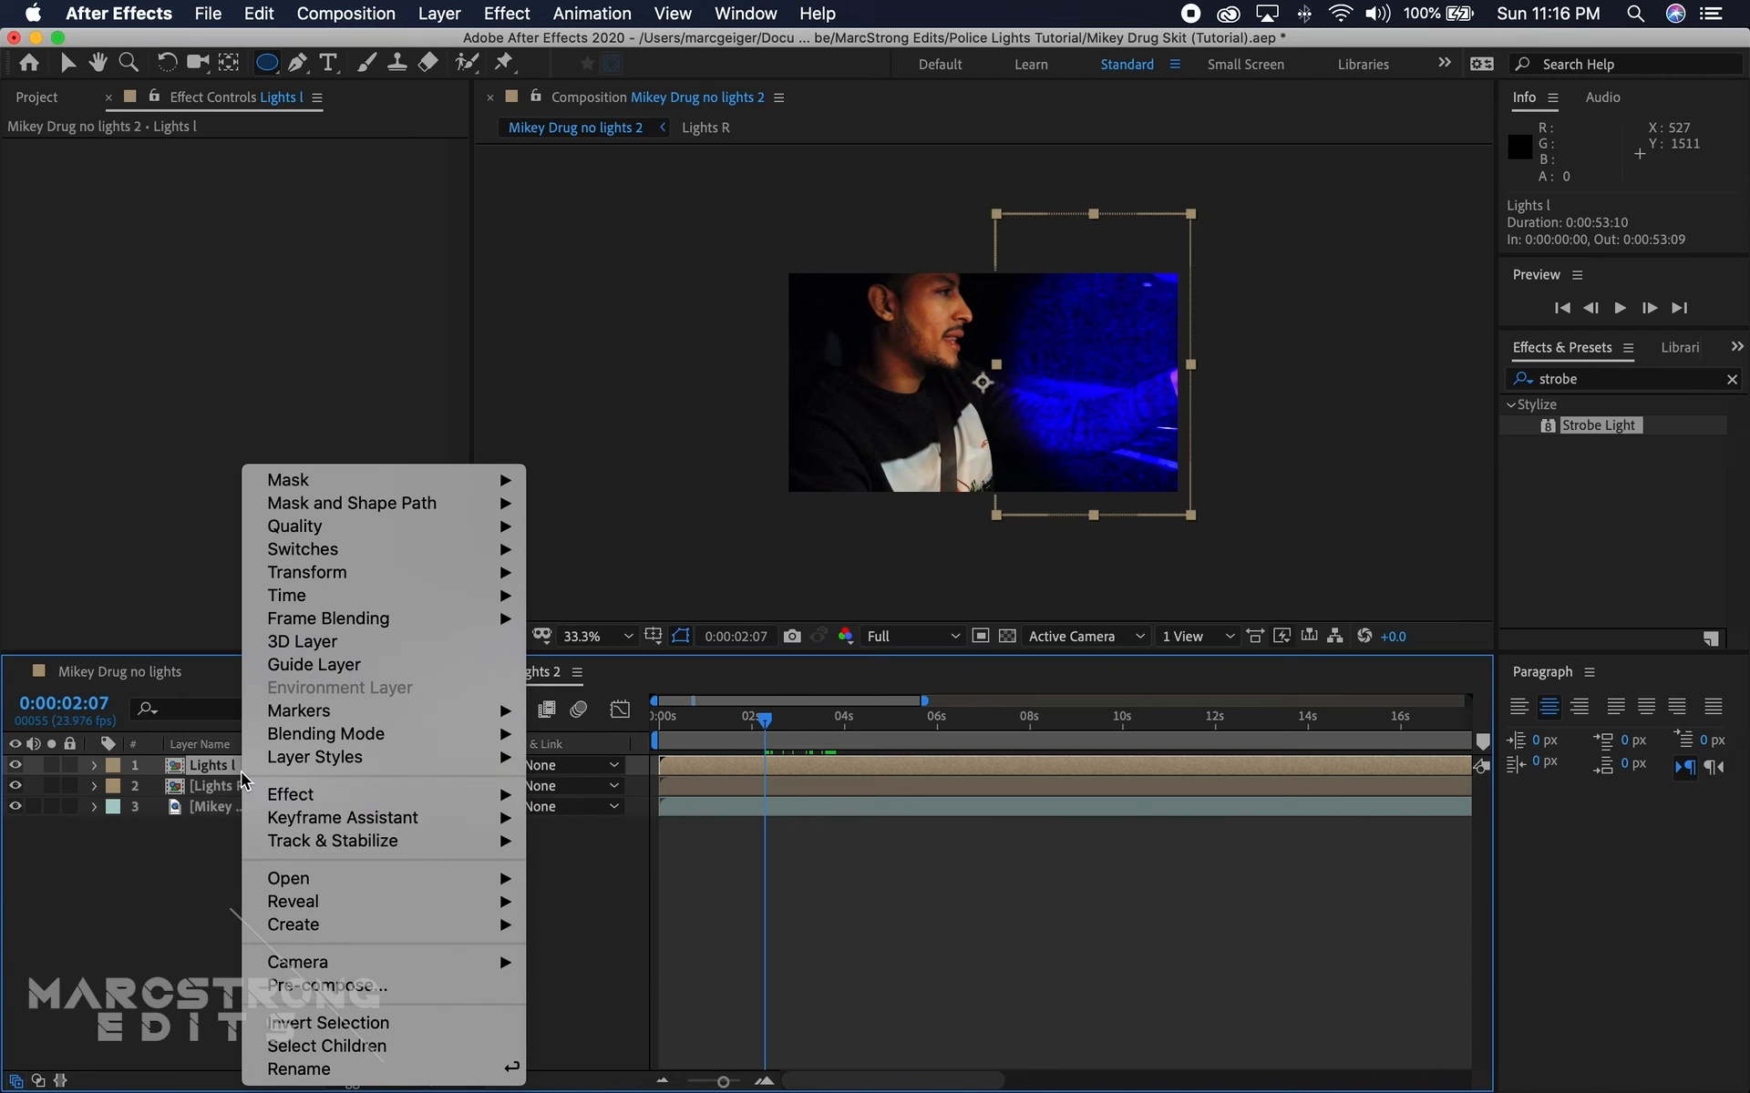
{"action": "left_click", "coordinate": [283, 1069]}
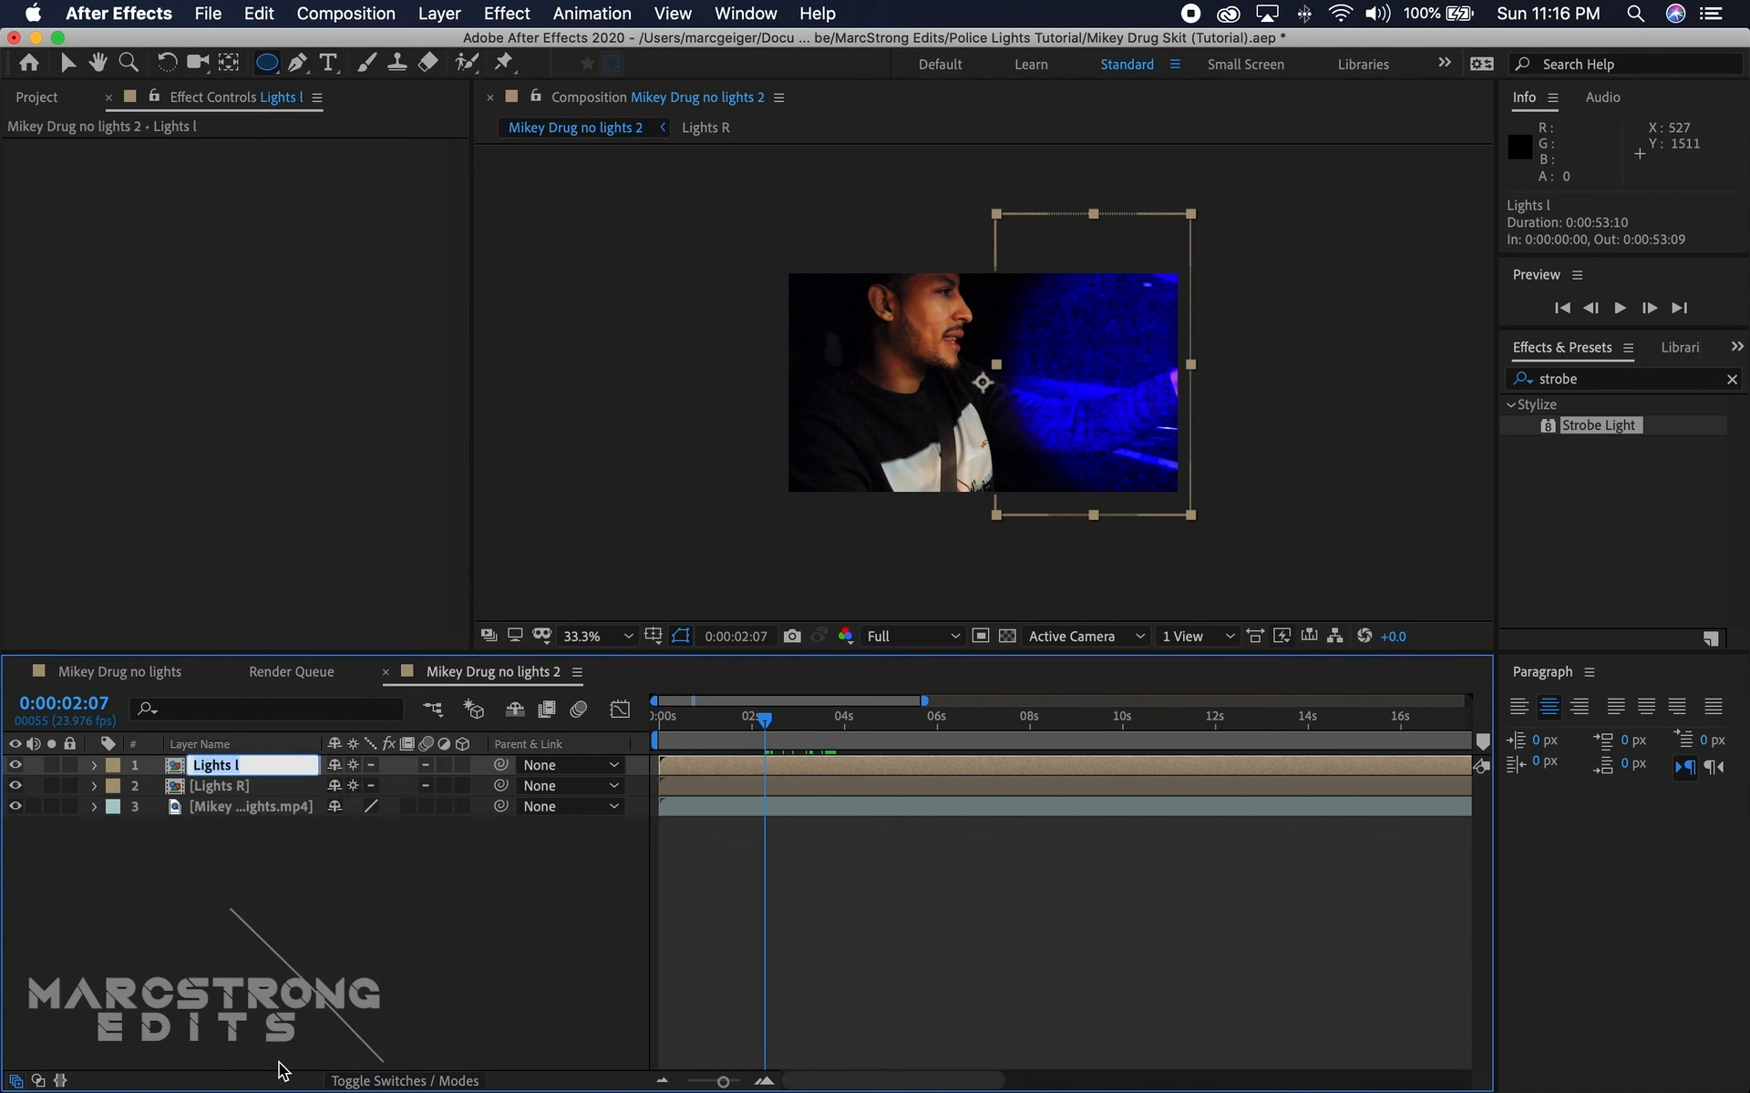
{"action": "key", "text": "Right"}
{"action": "type", "text": "L"}
{"action": "key", "text": "Return"}
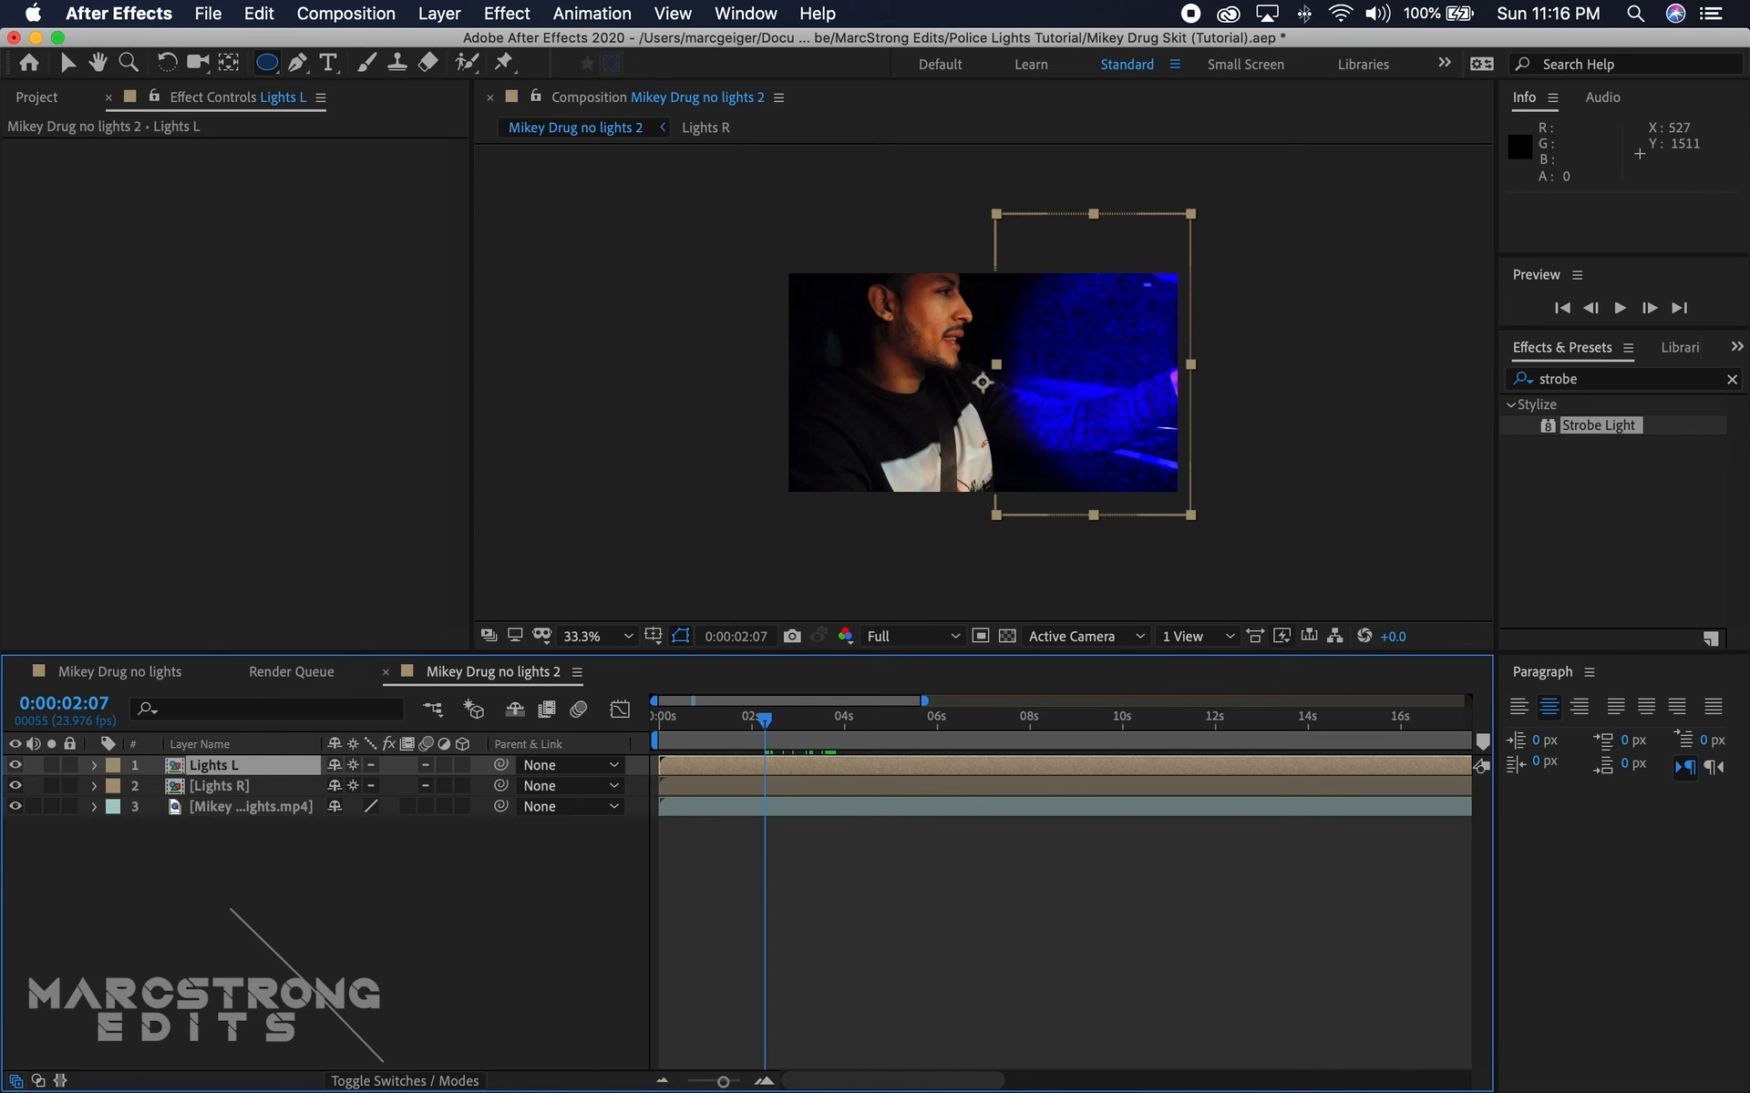
Step: Flip the Lights L layer horizontally so its light falls on the opposite side of the frame
{"action": "right_click", "coordinate": [217, 775]}
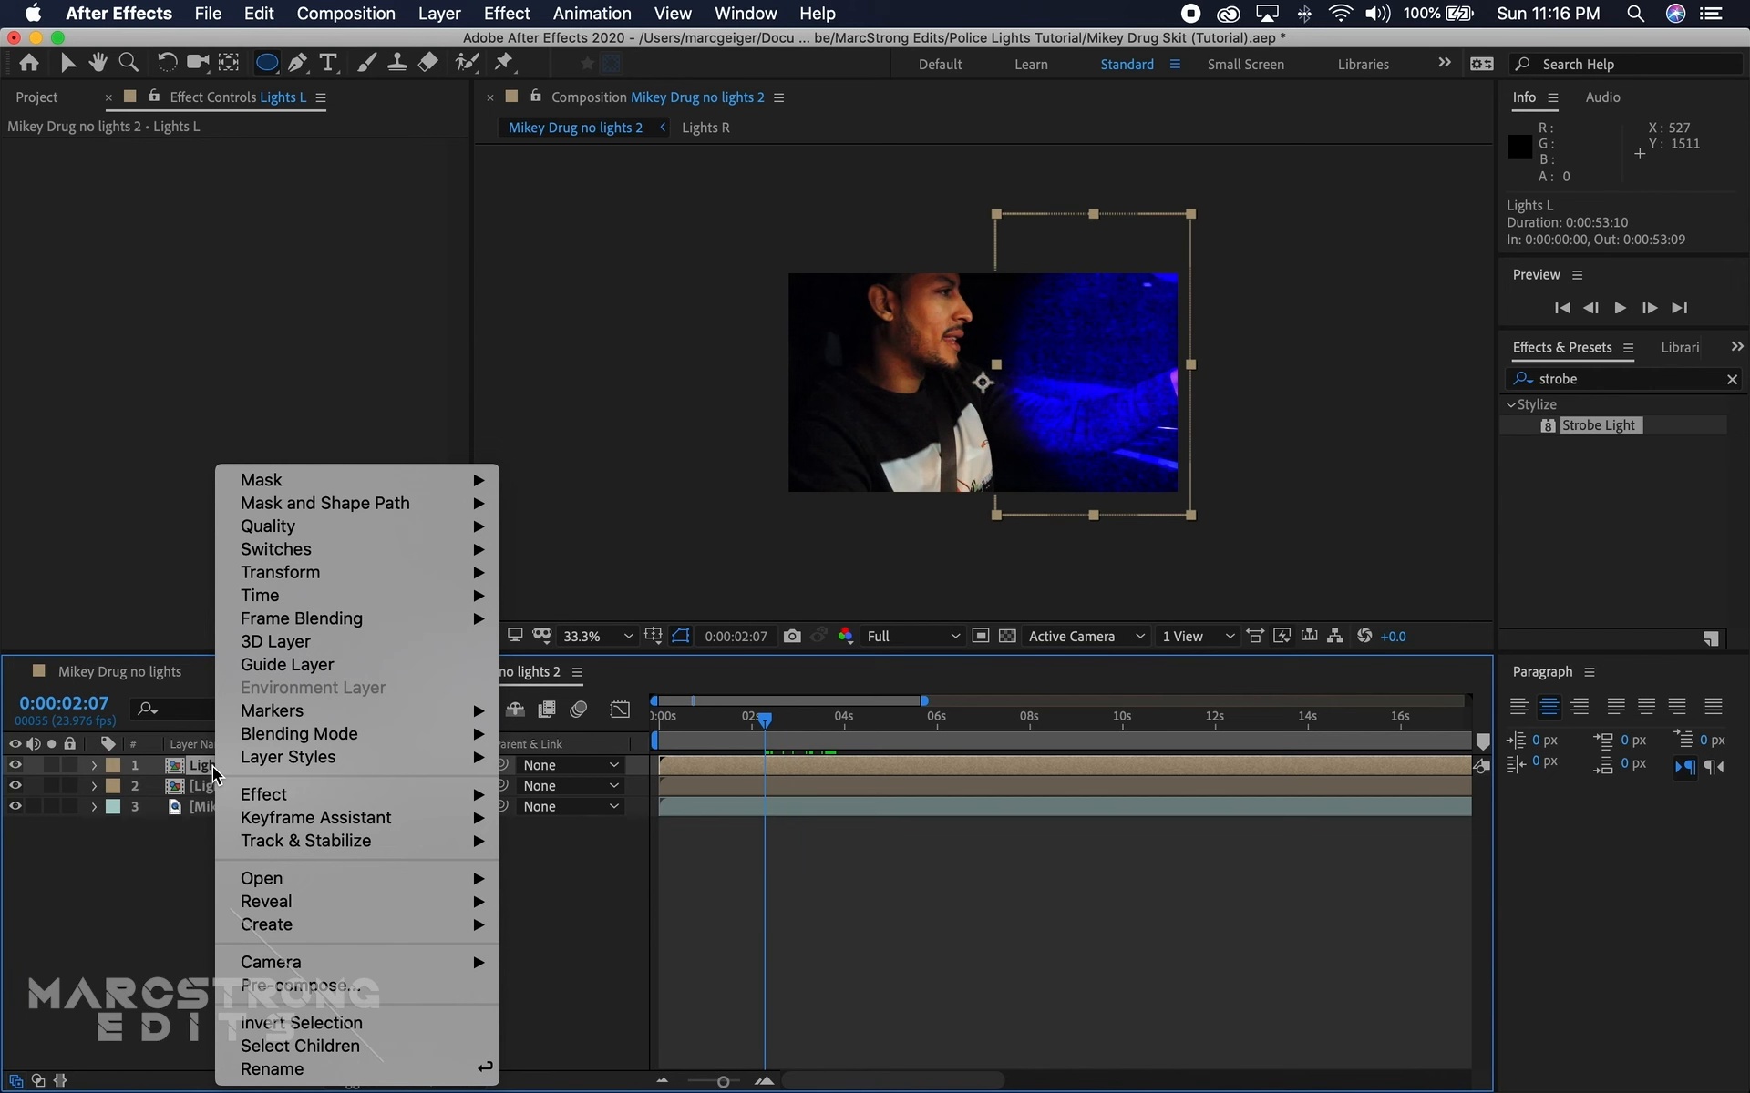
{"action": "mouse_move", "coordinate": [392, 576]}
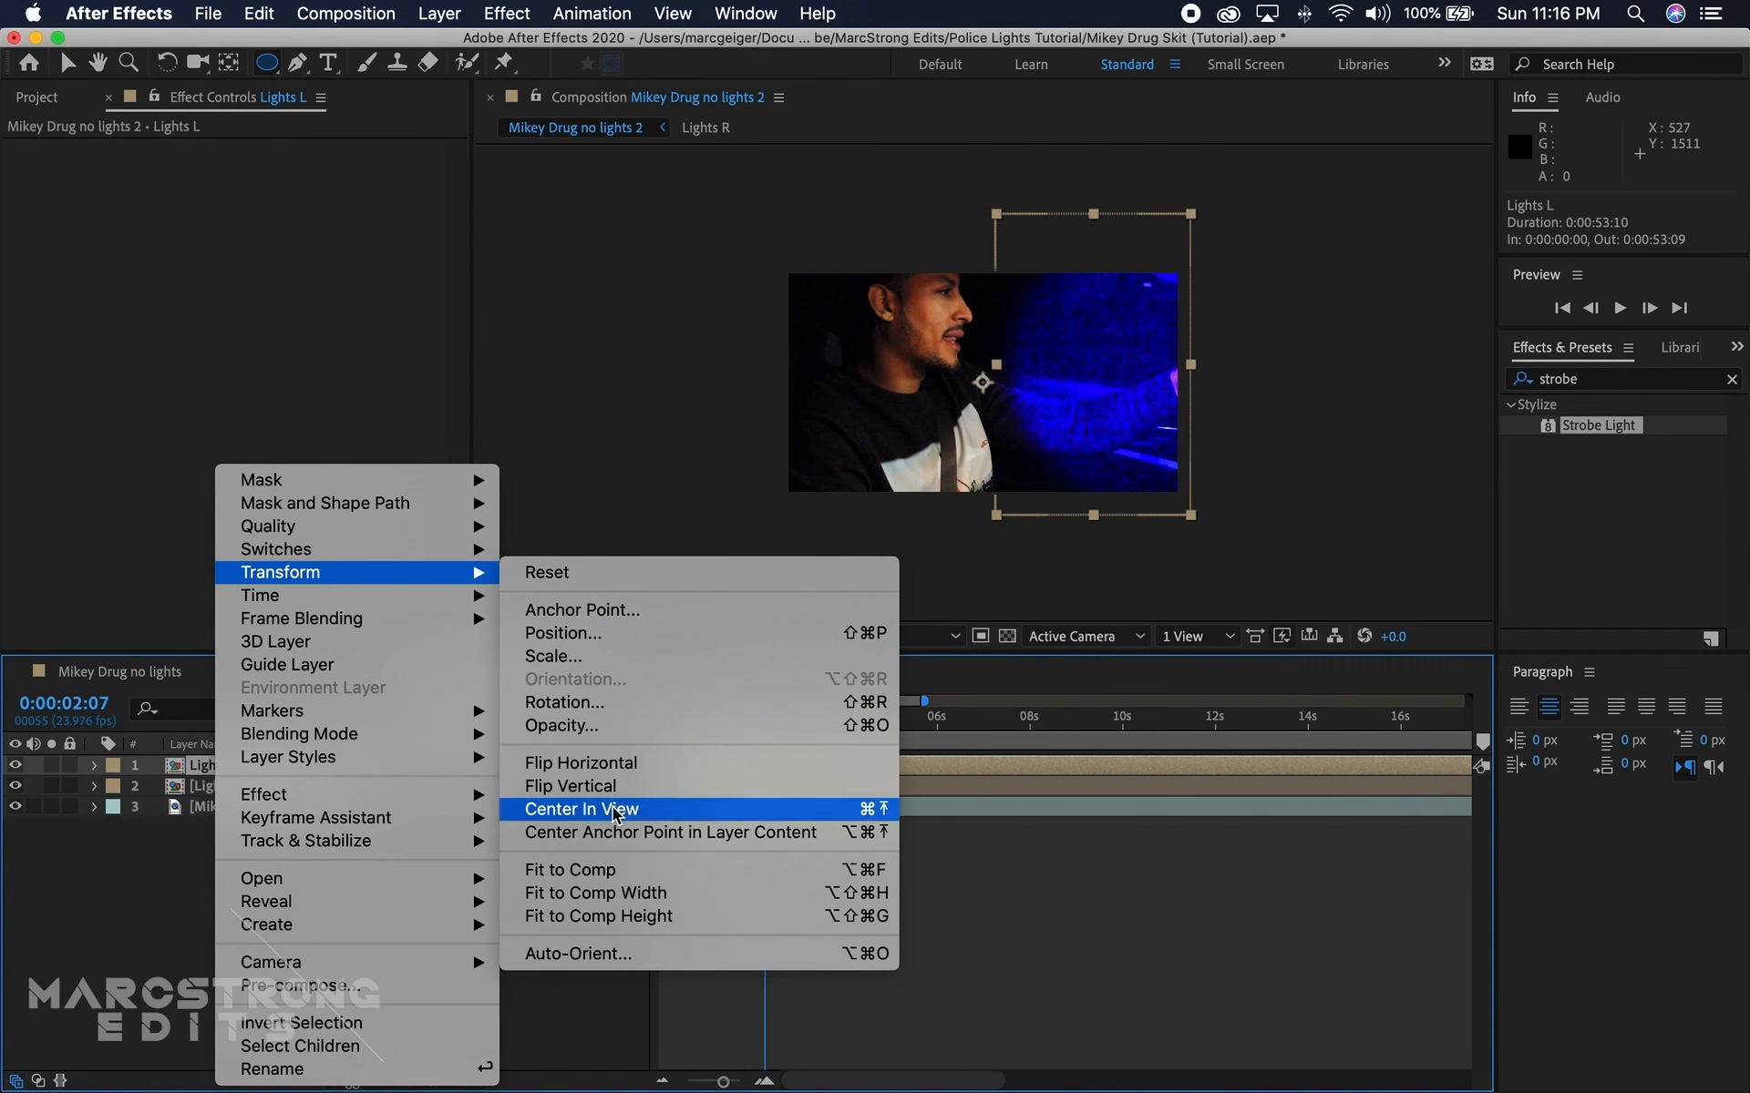
{"action": "left_click", "coordinate": [615, 764]}
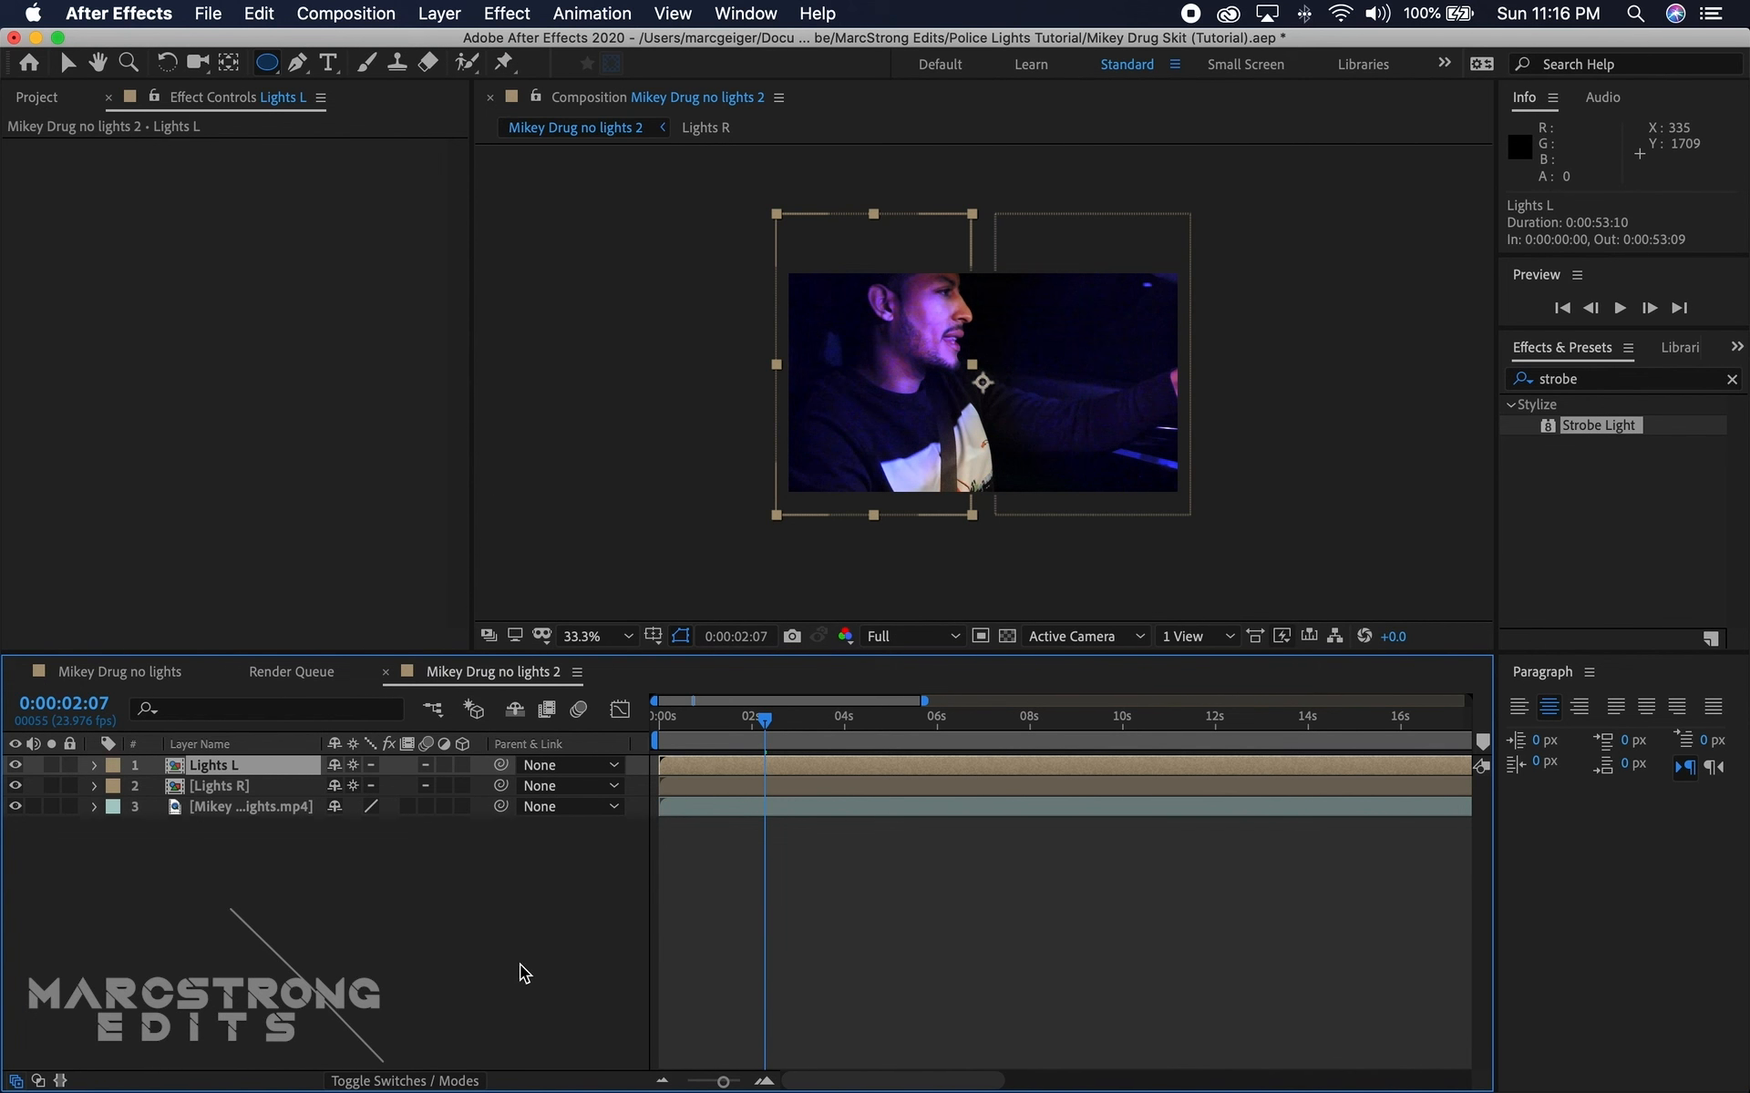
Step: Trim Lights L to about 0:00:02:03–0:00:03:15 and Lights R to about 0:00:02:02–0:00:03:17, covering a single shot
{"action": "left_click_drag", "start_coordinate": [659, 767], "coordinate": [755, 766]}
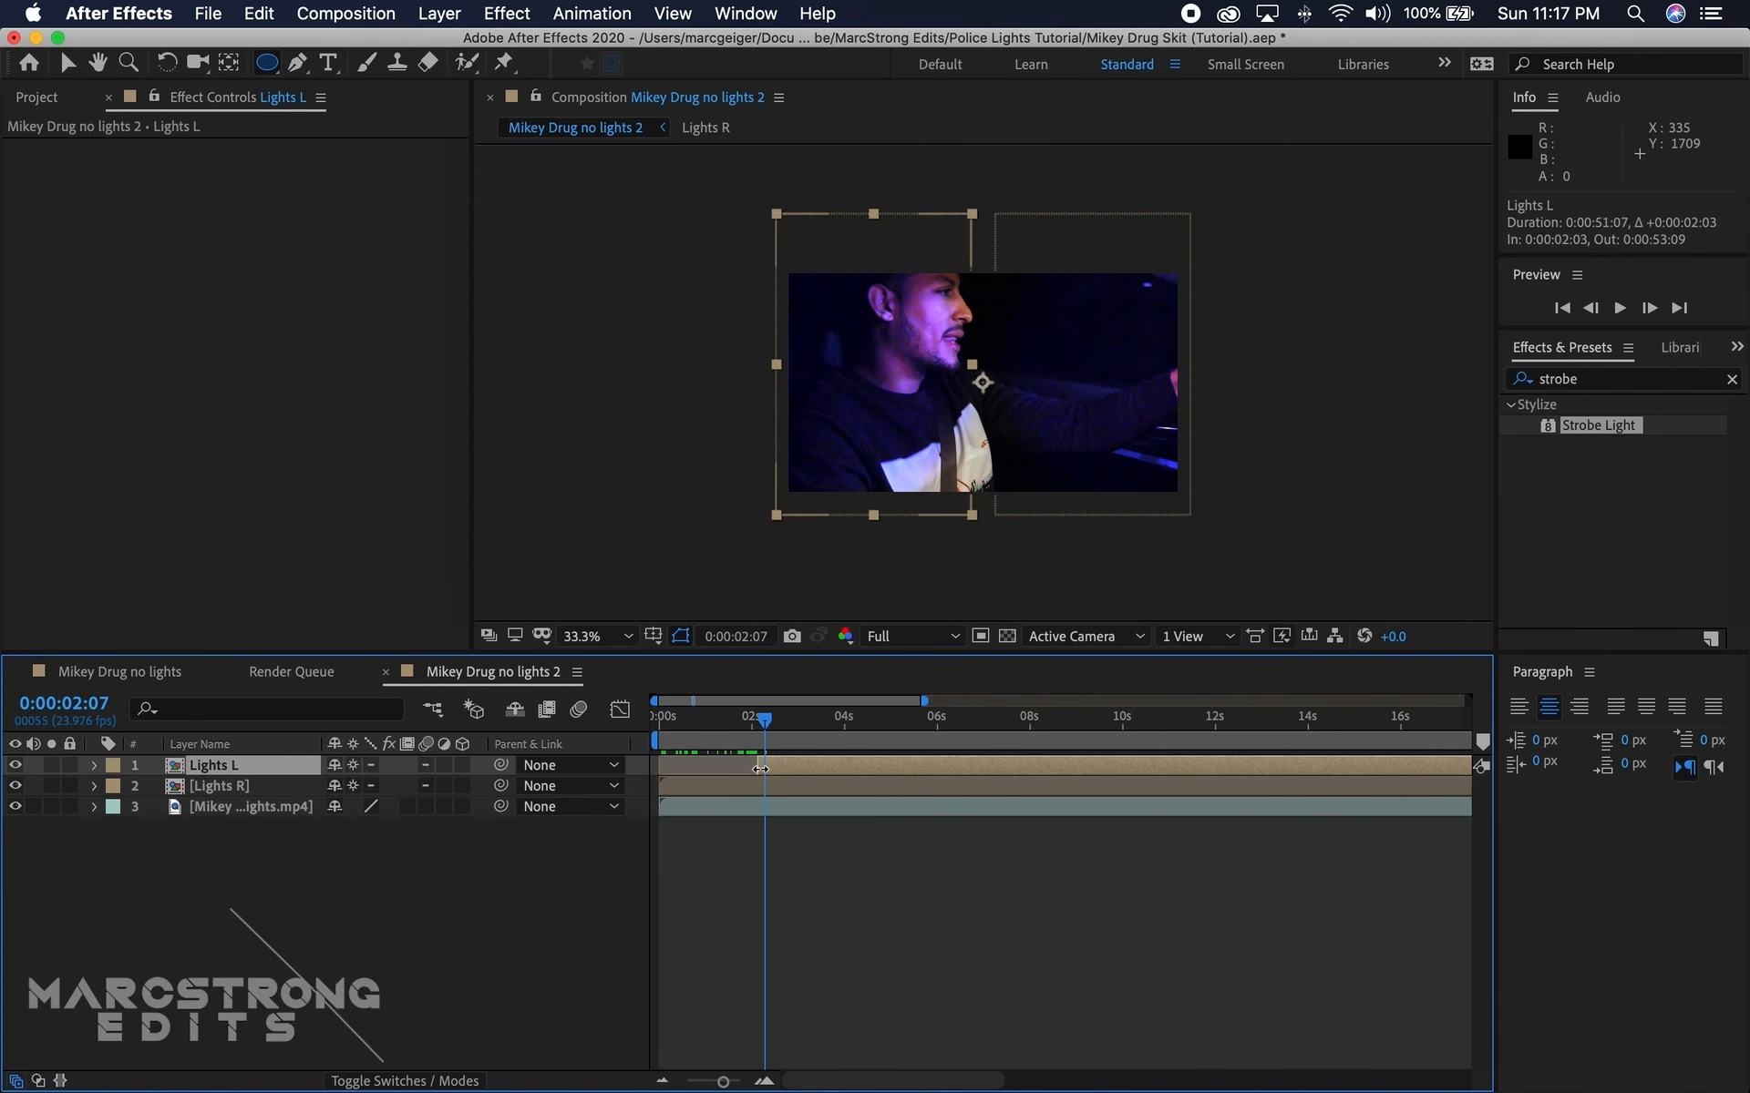
{"action": "left_click_drag", "start_coordinate": [924, 701], "coordinate": [715, 767]}
{"action": "left_click_drag", "start_coordinate": [659, 786], "coordinate": [690, 786]}
{"action": "left_click_drag", "start_coordinate": [1461, 787], "coordinate": [715, 786]}
{"action": "left_click", "coordinate": [763, 1081]}
{"action": "left_click", "coordinate": [764, 1081]}
{"action": "left_click", "coordinate": [764, 1081]}
{"action": "left_click", "coordinate": [763, 1081]}
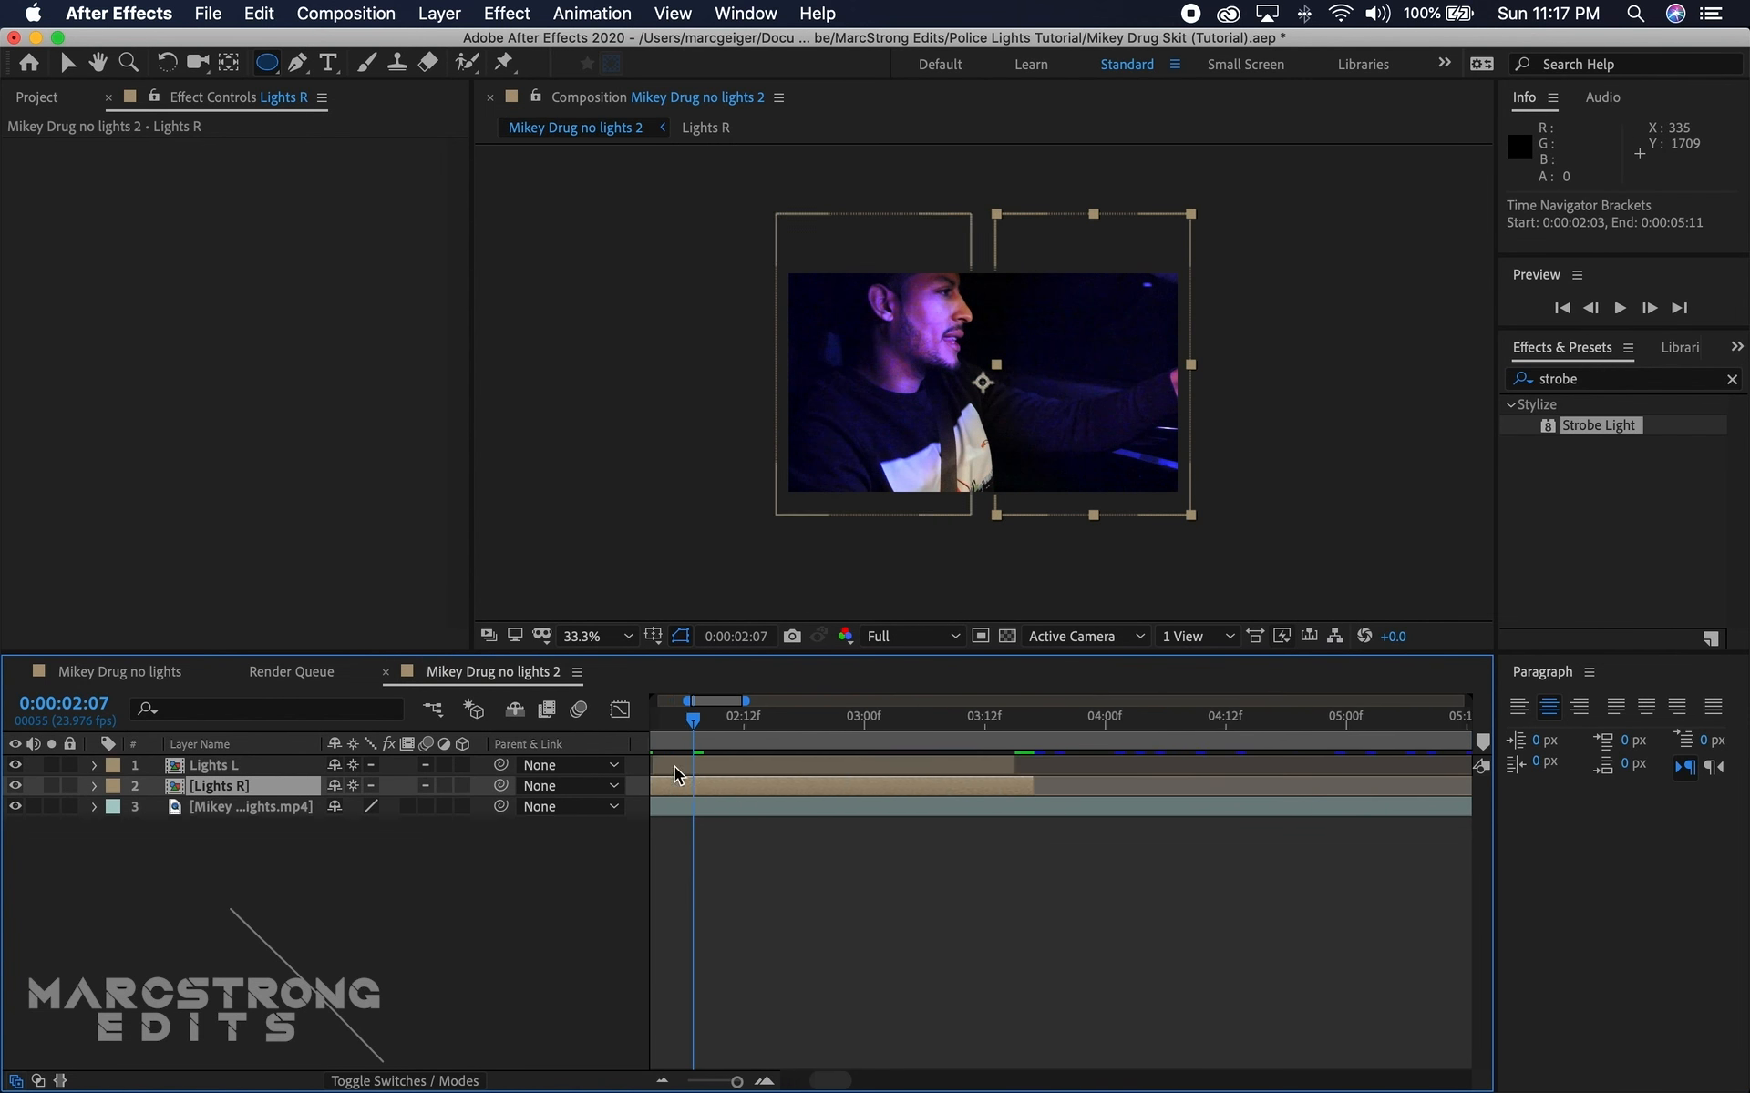
Step: Hide both light layers and move the trimmed Lights L segment to the driver's shot, starting at 0:00:06:12
{"action": "left_click_drag", "start_coordinate": [693, 719], "coordinate": [1111, 771]}
{"action": "left_click", "coordinate": [15, 786]}
{"action": "left_click", "coordinate": [15, 766]}
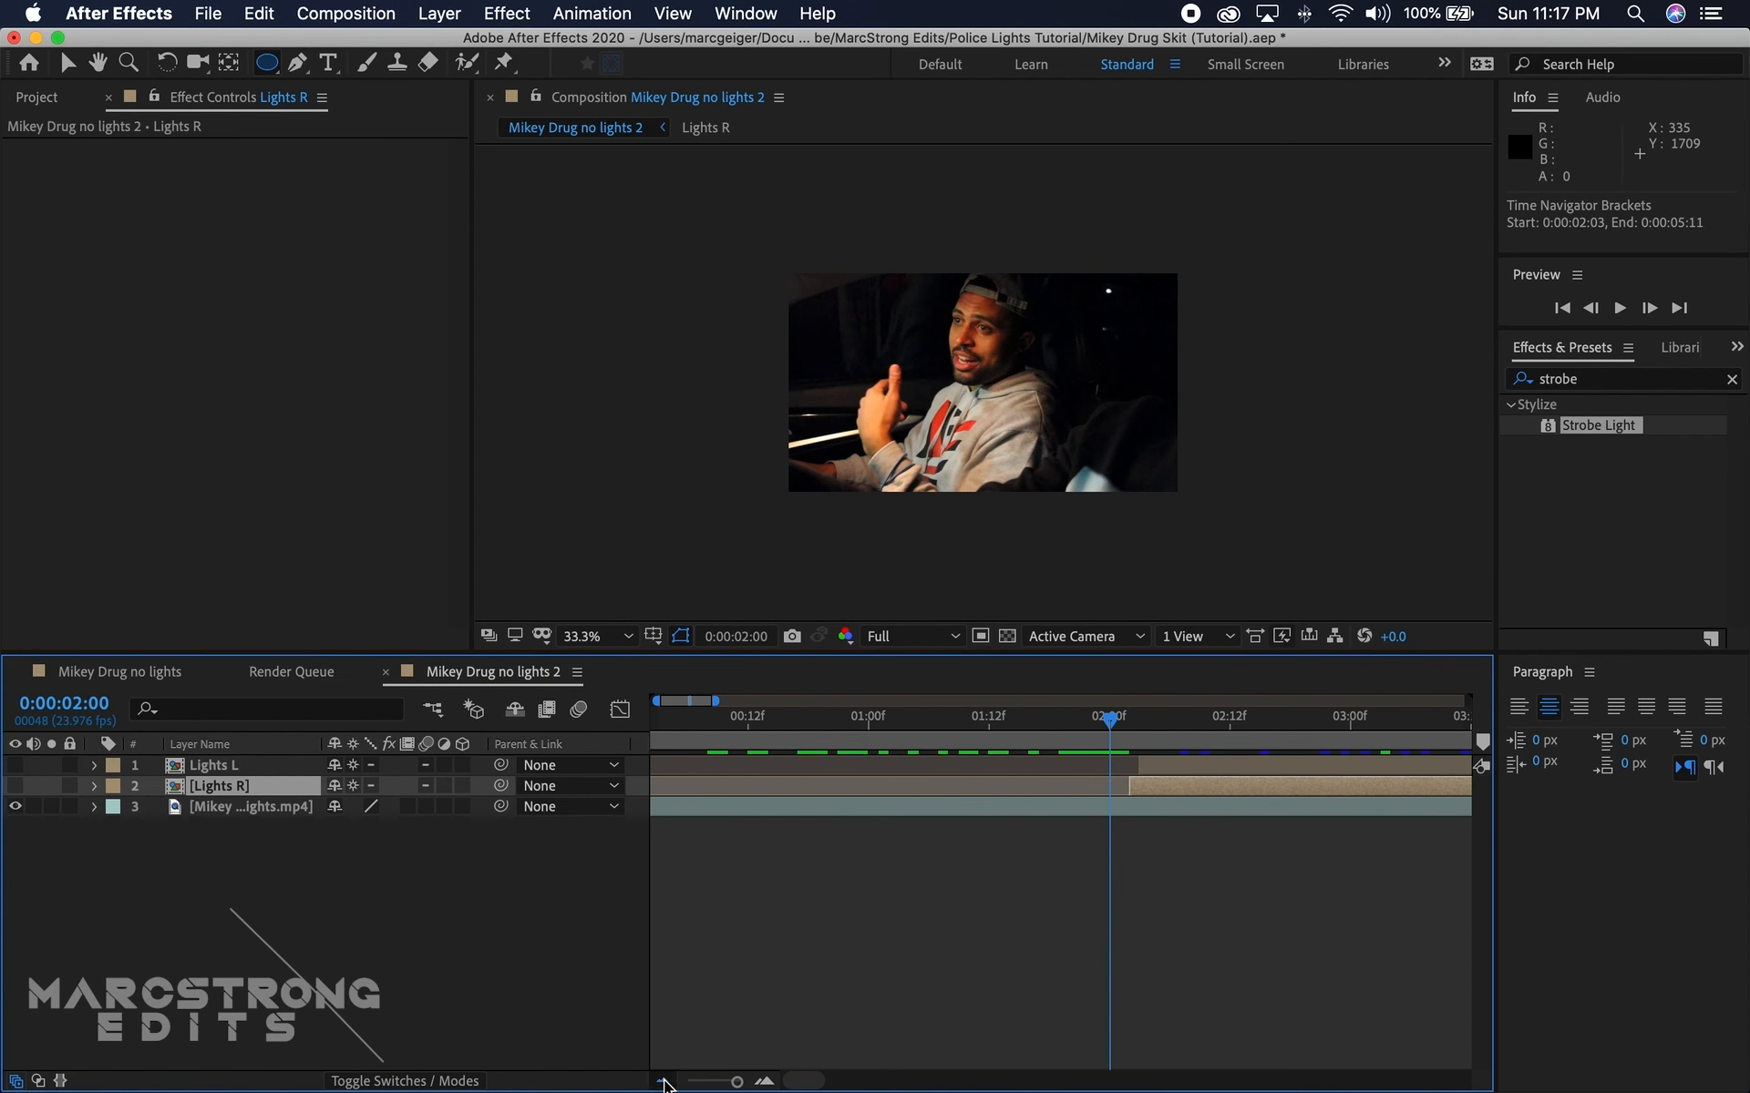
{"action": "left_click", "coordinate": [662, 1081]}
{"action": "scroll", "coordinate": [756, 911], "scroll_direction": "right", "scroll_amount": 5}
{"action": "left_click_drag", "start_coordinate": [742, 720], "coordinate": [1324, 755]}
{"action": "scroll", "coordinate": [911, 956], "scroll_direction": "right", "scroll_amount": 5}
{"action": "left_click_drag", "start_coordinate": [736, 1082], "coordinate": [688, 1081]}
{"action": "left_click_drag", "start_coordinate": [743, 720], "coordinate": [766, 790]}
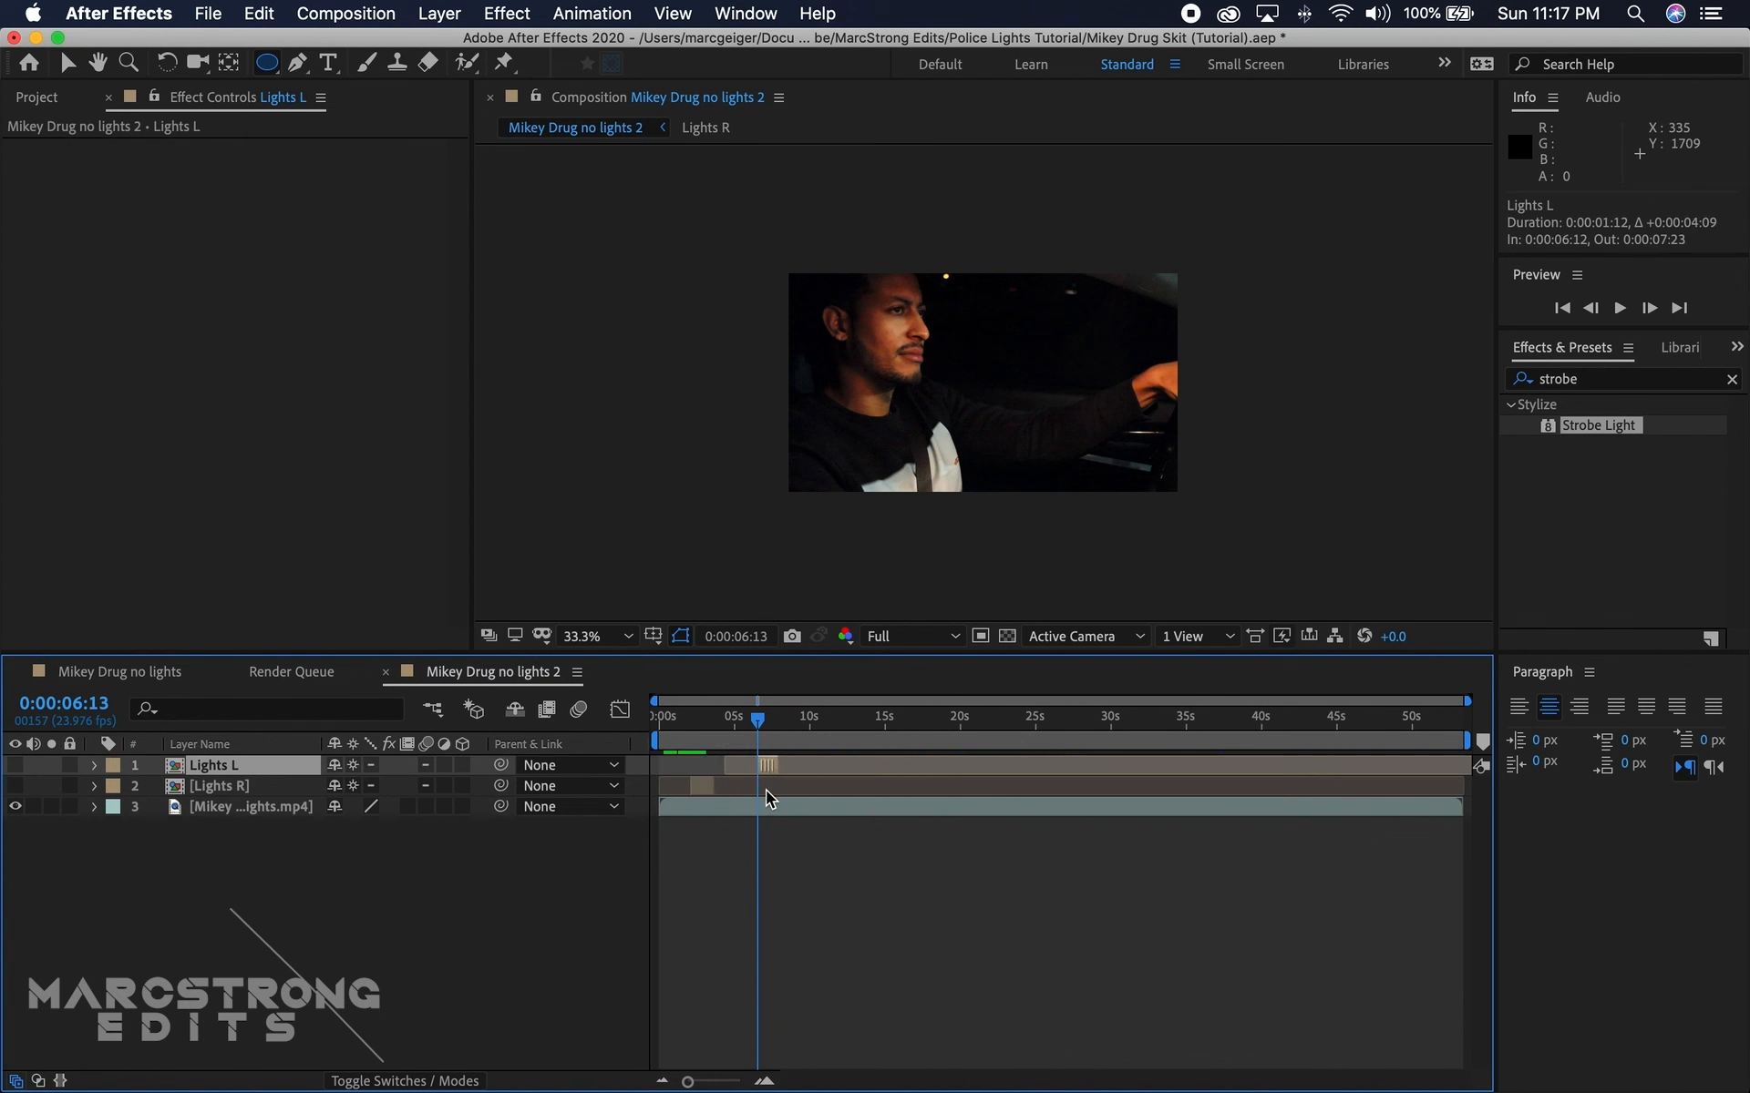
Step: Show Lights L again and, at 0:00:07:11, set its opacity to 71%
{"action": "key", "text": "equal"}
{"action": "key", "text": "equal"}
{"action": "key", "text": "equal"}
{"action": "left_click_drag", "start_coordinate": [760, 718], "coordinate": [867, 744]}
{"action": "key", "text": "t"}
{"action": "left_click_drag", "start_coordinate": [345, 789], "coordinate": [318, 790]}
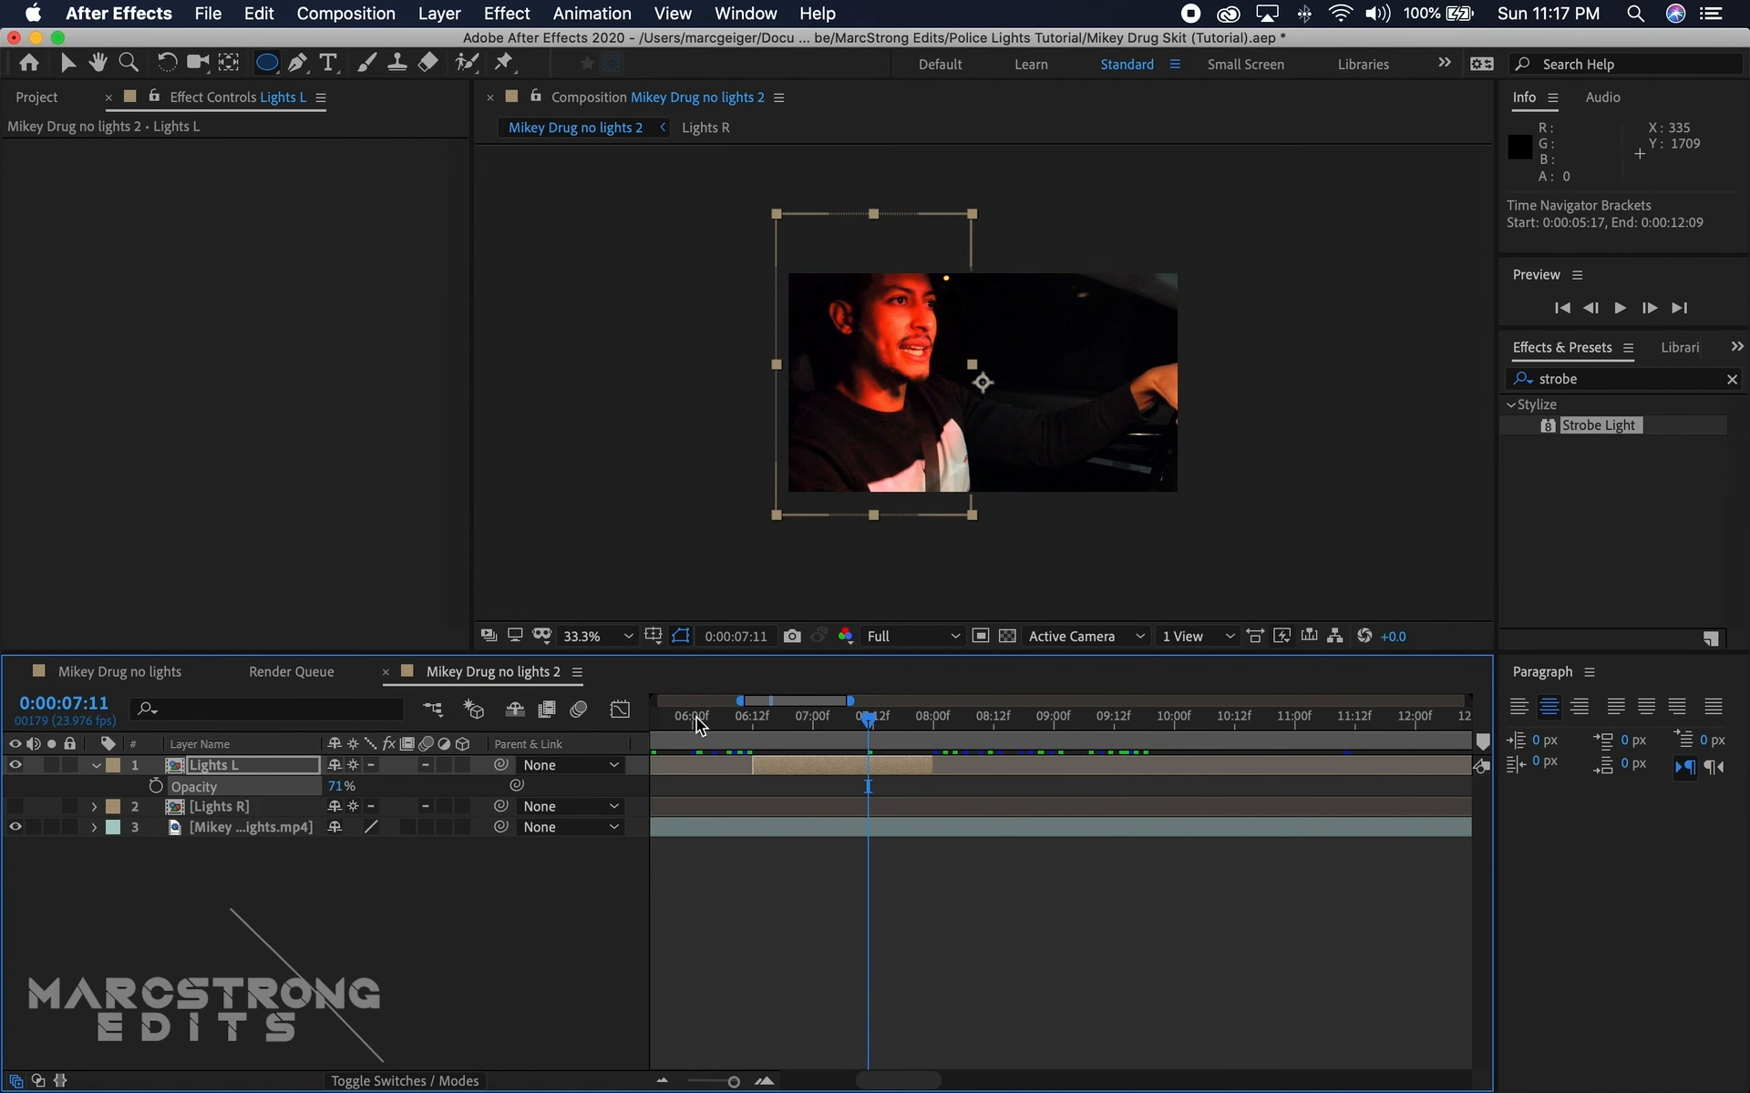
Step: Show Lights R again and move its trimmed segment to the passenger's shot just after 0:00:08:00
{"action": "left_click_drag", "start_coordinate": [749, 722], "coordinate": [924, 722]}
{"action": "left_click", "coordinate": [15, 807]}
{"action": "key", "text": "minus"}
{"action": "key", "text": "minus"}
{"action": "key", "text": "minus"}
{"action": "left_click_drag", "start_coordinate": [714, 808], "coordinate": [854, 808]}
Step: Lower the opacity of Lights R and play back the lights from 0:00:07:21
{"action": "key", "text": "equal"}
{"action": "key", "text": "equal"}
{"action": "key", "text": "equal"}
{"action": "key", "text": "t"}
{"action": "left_click_drag", "start_coordinate": [346, 829], "coordinate": [319, 830]}
{"action": "key", "text": "space"}
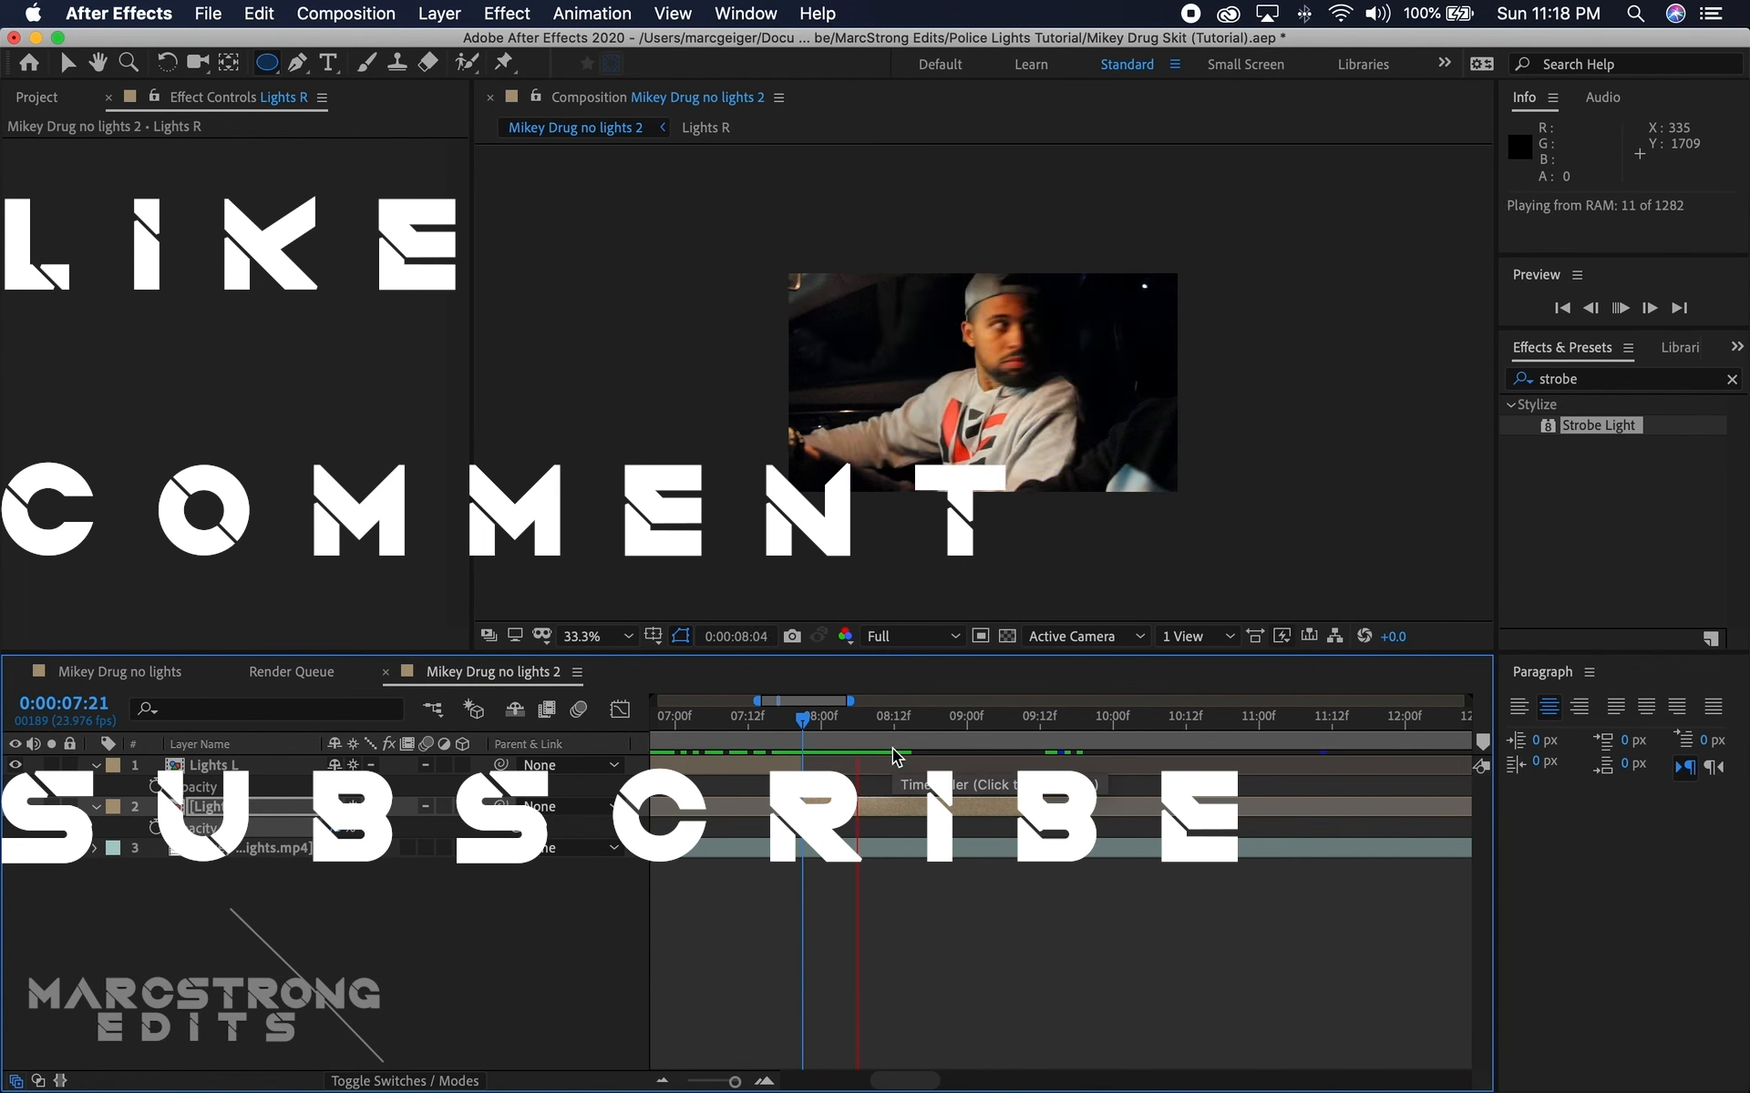